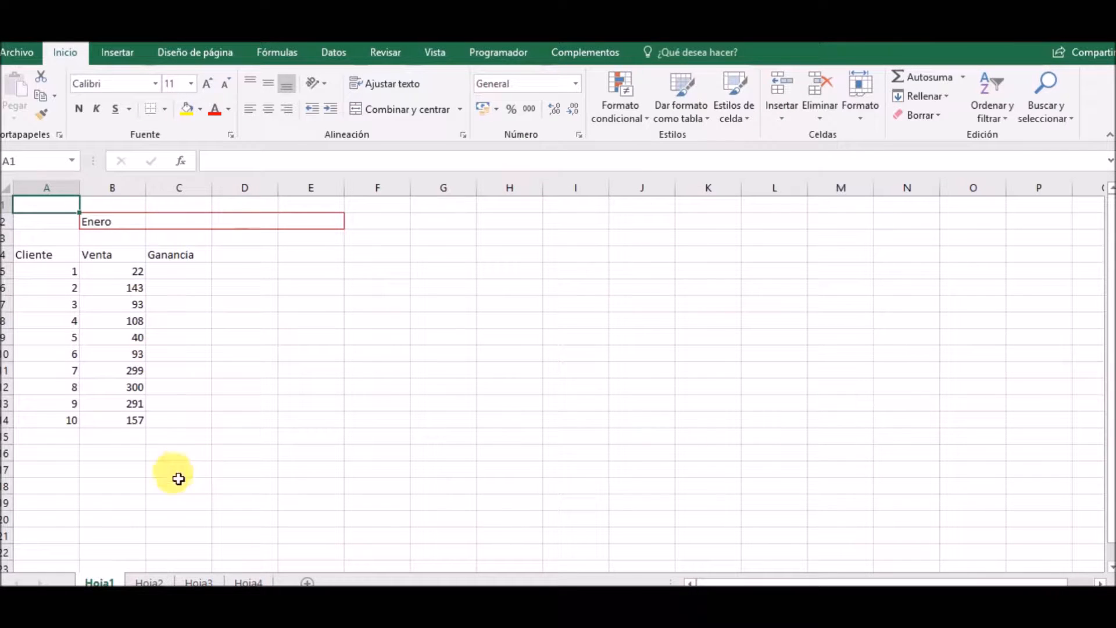
{"action": "key", "text": "shift+F10"}
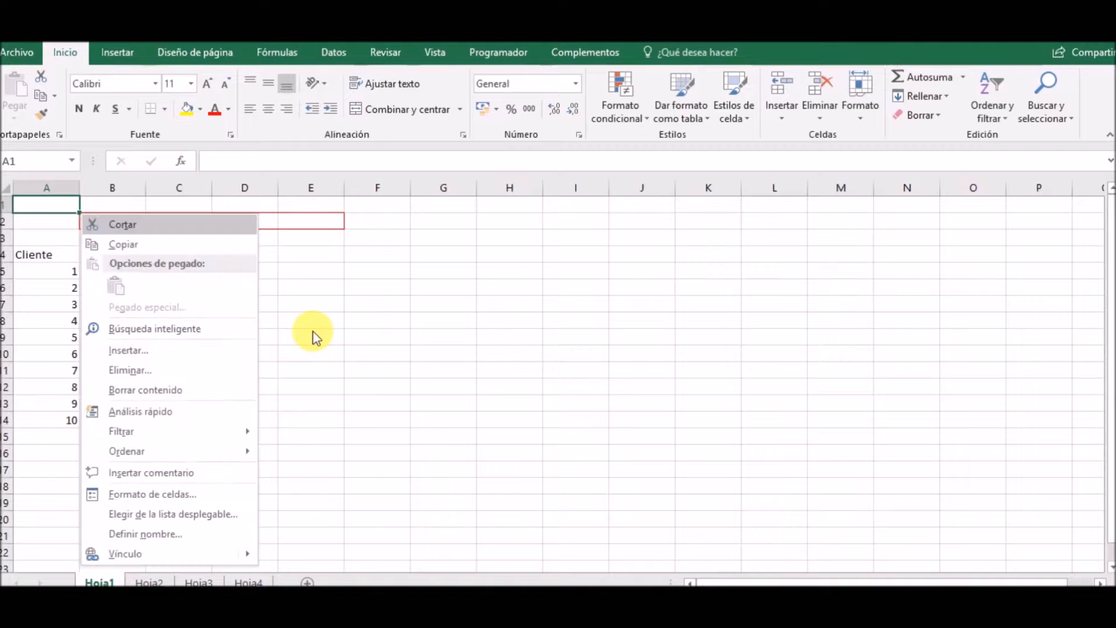
{"action": "left_click", "coordinate": [322, 289]}
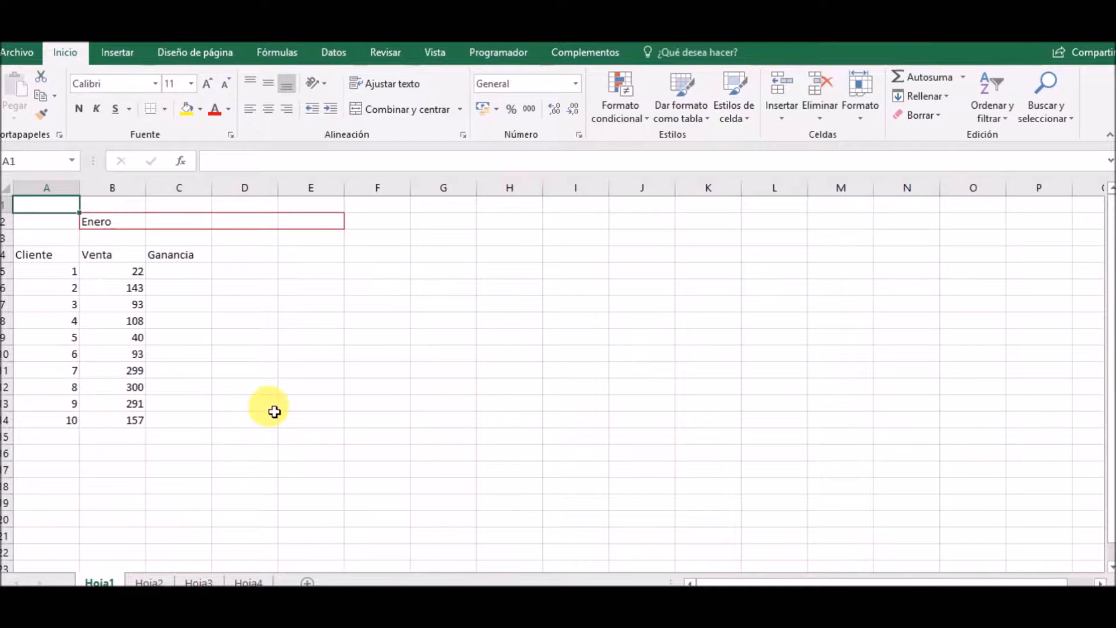
Step: Look through the monthly sheets Hoja1 to Hoja4 to compare their Cliente, Venta and Ganancia tables, ending on Hoja1
{"action": "key", "text": "ctrl+Page_Down"}
{"action": "key", "text": "ctrl+Page_Down"}
{"action": "key", "text": "ctrl+Page_Down"}
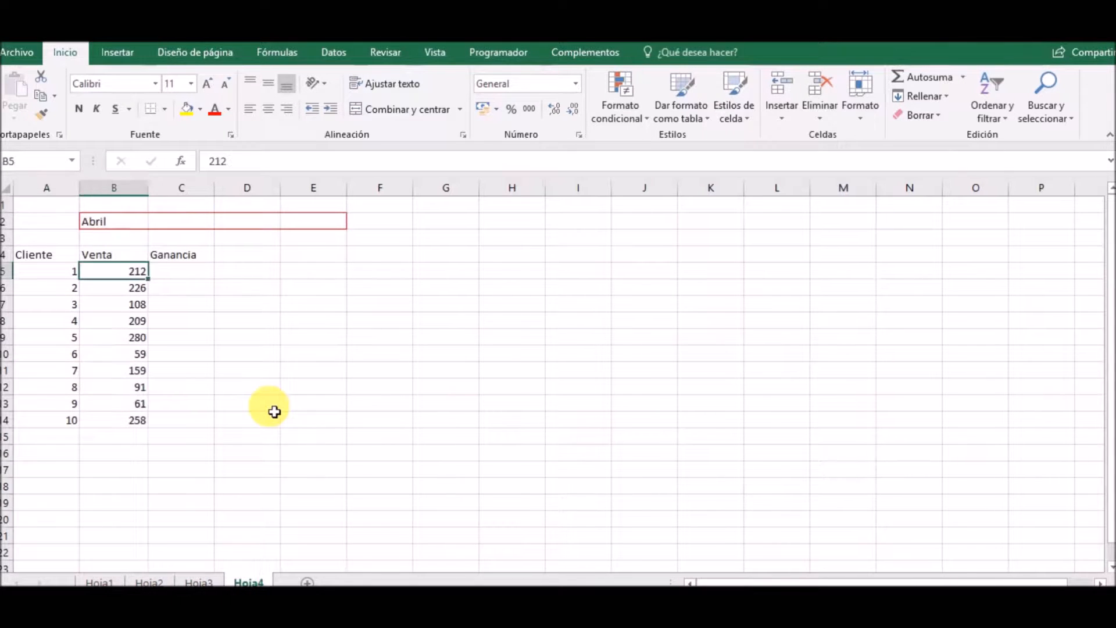
{"action": "key", "text": "ctrl+Page_Up"}
{"action": "key", "text": "ctrl+Page_Up"}
{"action": "key", "text": "ctrl+Page_Up"}
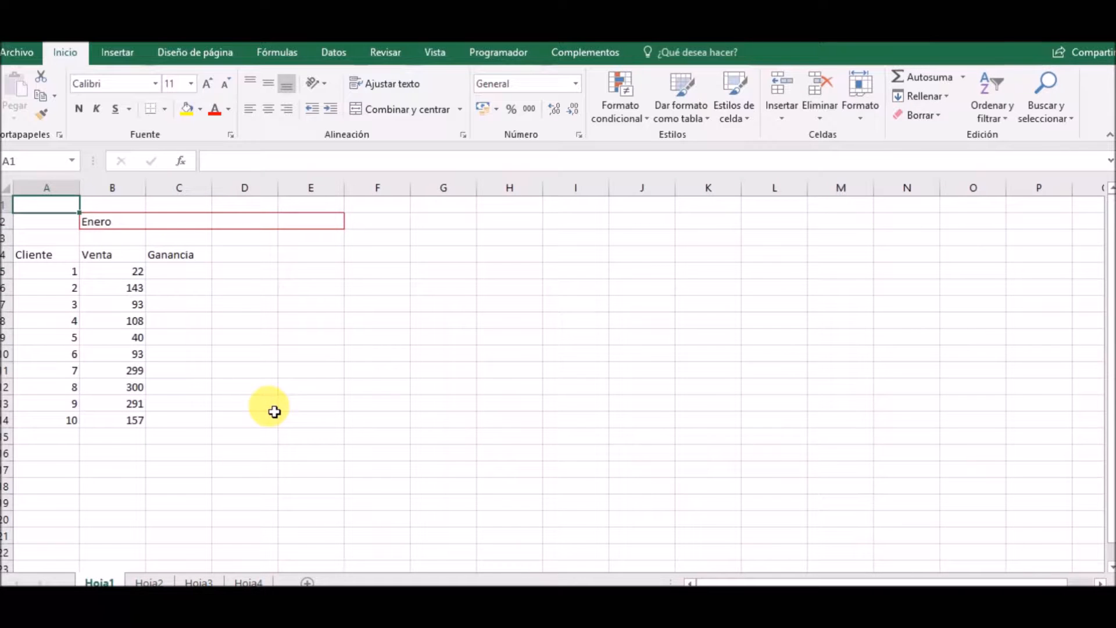
{"action": "key", "text": "ctrl+Page_Down"}
{"action": "key", "text": "ctrl+Page_Down"}
{"action": "key", "text": "ctrl+Page_Down"}
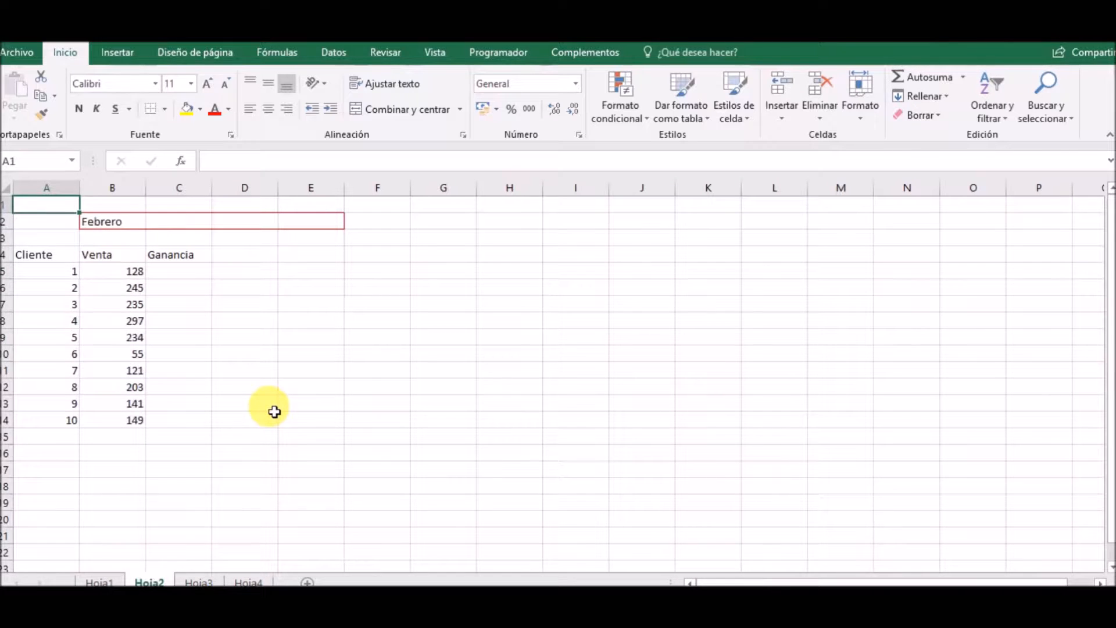
{"action": "key", "text": "ctrl+Page_Up"}
{"action": "key", "text": "ctrl+Page_Up"}
{"action": "key", "text": "ctrl+Page_Up"}
{"action": "key", "text": "ctrl+Page_Down"}
{"action": "key", "text": "ctrl+Page_Down"}
{"action": "key", "text": "ctrl+Page_Down"}
{"action": "key", "text": "ctrl+Page_Up"}
{"action": "key", "text": "ctrl+Page_Up"}
{"action": "key", "text": "ctrl+Page_Up"}
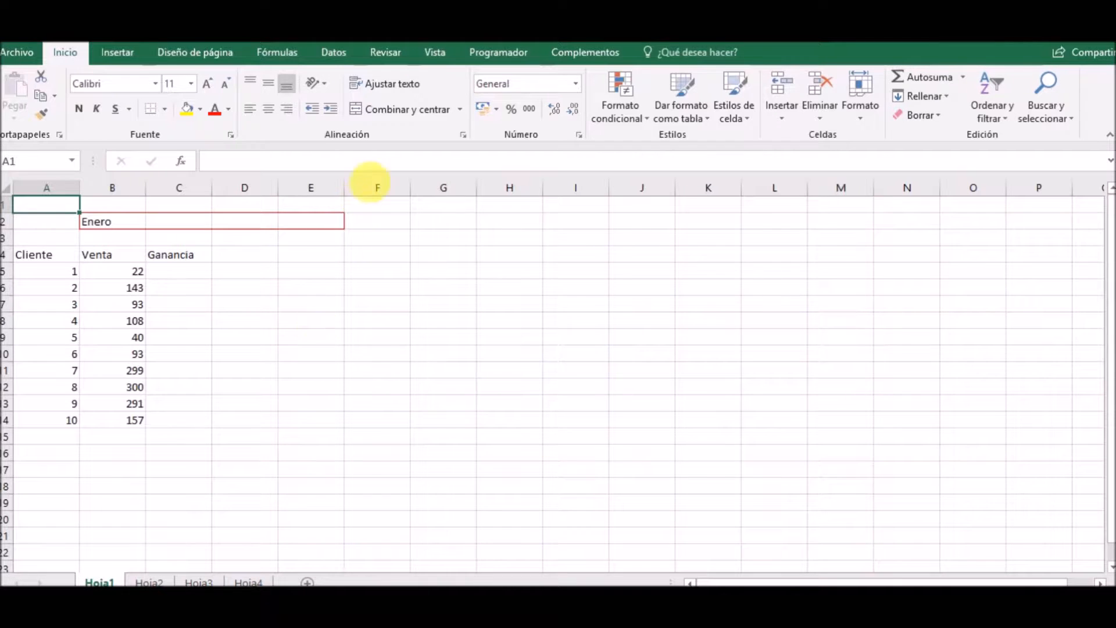
Step: View the list of existing macros in all open workbooks and close it
{"action": "left_click", "coordinate": [433, 58]}
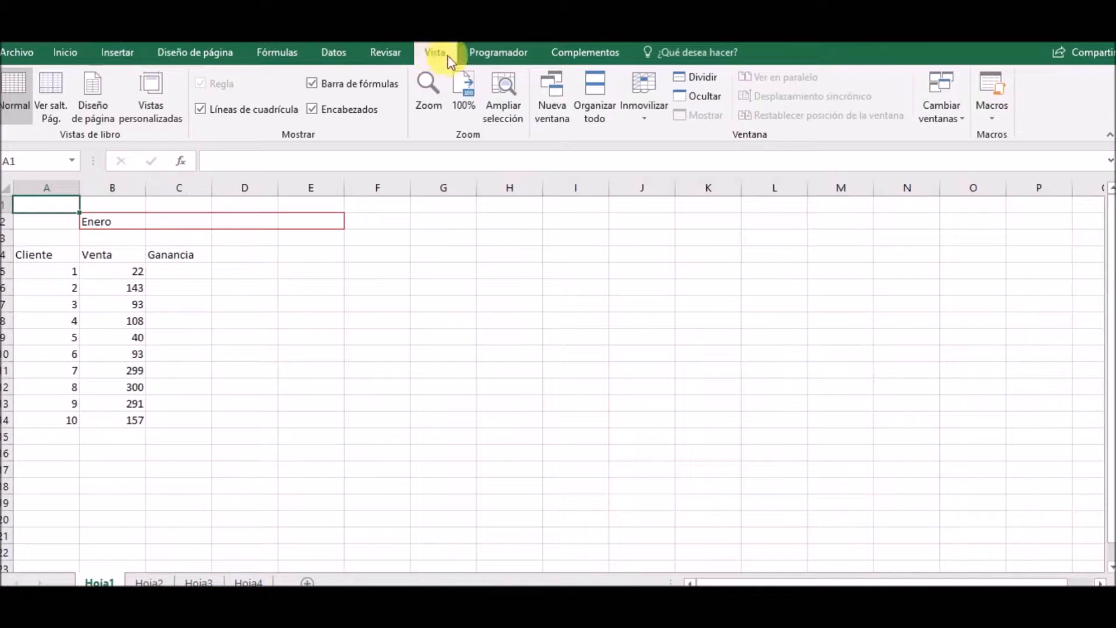
{"action": "left_click", "coordinate": [996, 111]}
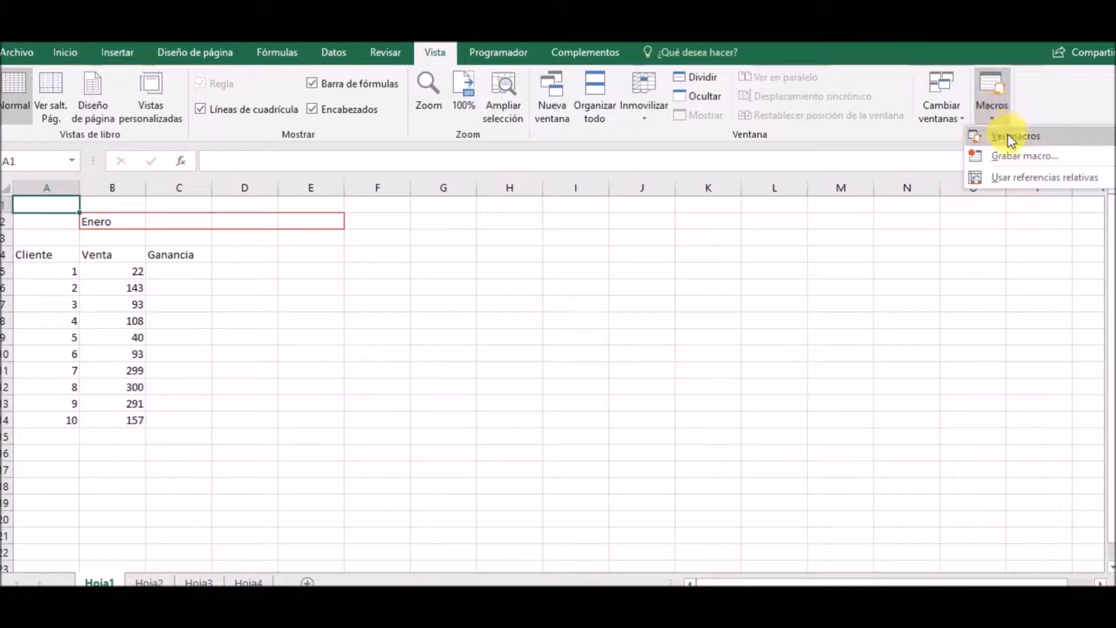
{"action": "left_click", "coordinate": [1068, 141]}
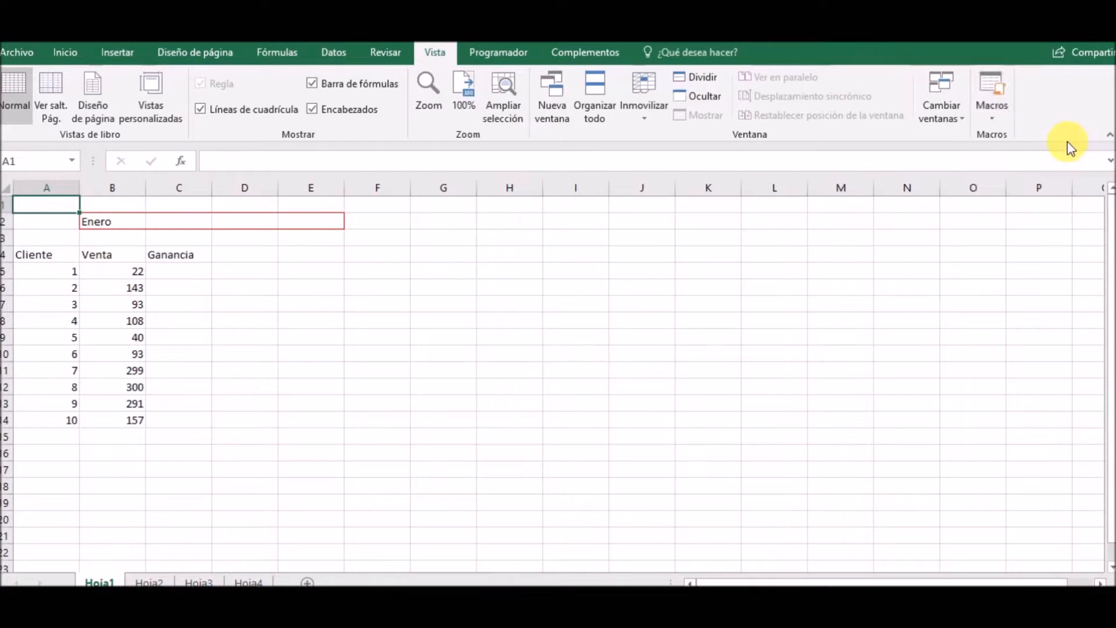
{"action": "mouse_move", "coordinate": [722, 227]}
{"action": "left_mouse_down"}
{"action": "mouse_move", "coordinate": [677, 204]}
{"action": "mouse_move", "coordinate": [710, 195]}
{"action": "mouse_move", "coordinate": [710, 230]}
{"action": "left_mouse_up"}
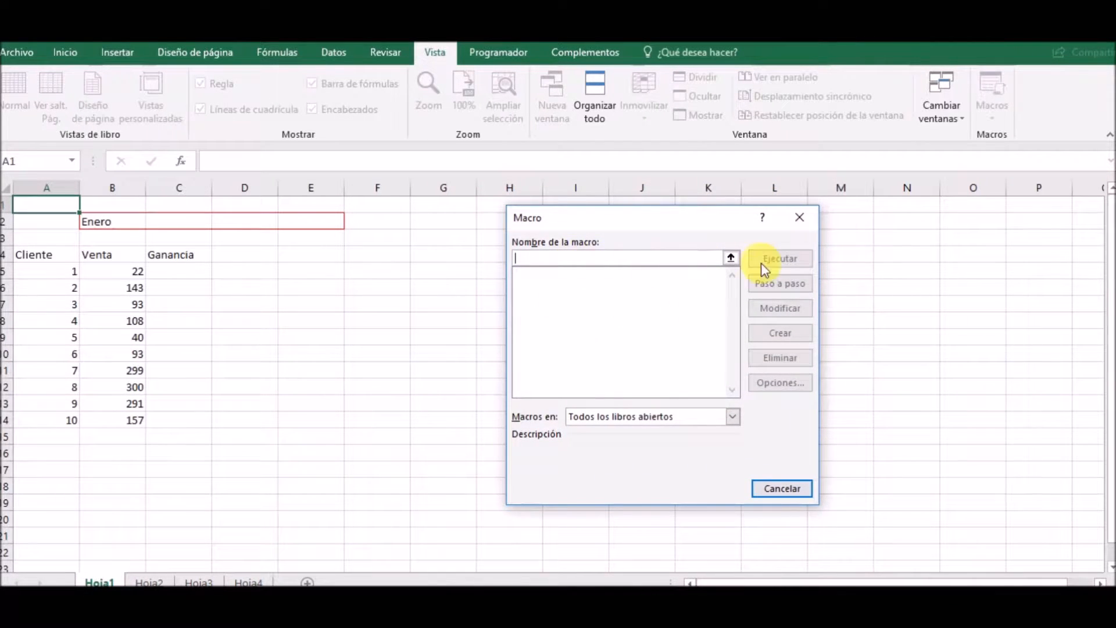
{"action": "left_click", "coordinate": [800, 217]}
Step: Set up a new macro recording named Macro1 and assign it the shortcut Ctrl+s
{"action": "left_click", "coordinate": [996, 117]}
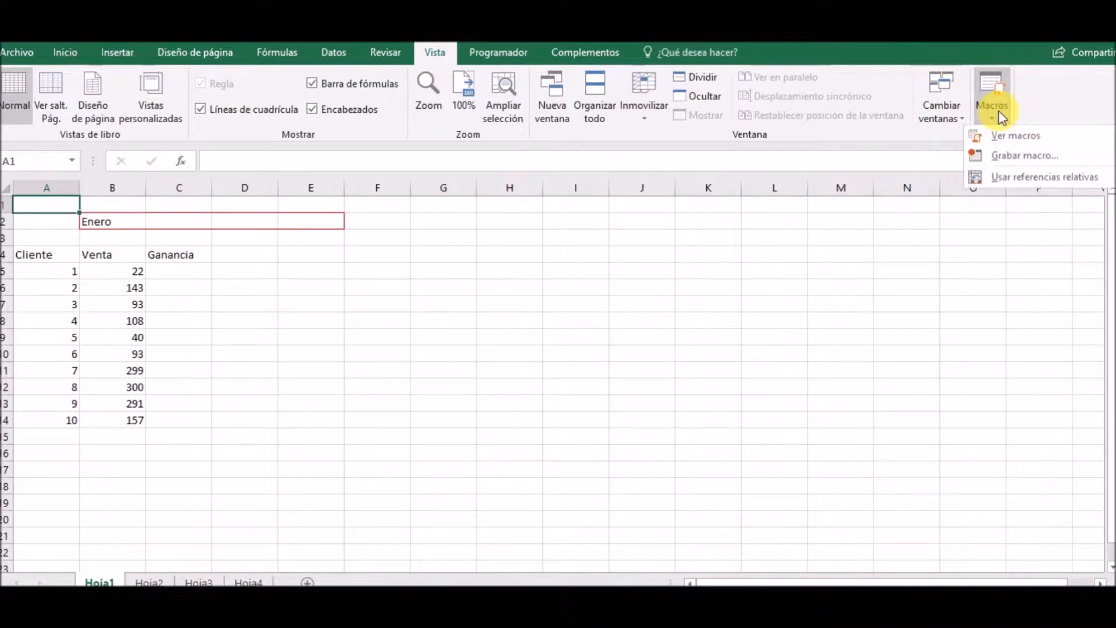
{"action": "left_click", "coordinate": [1047, 156]}
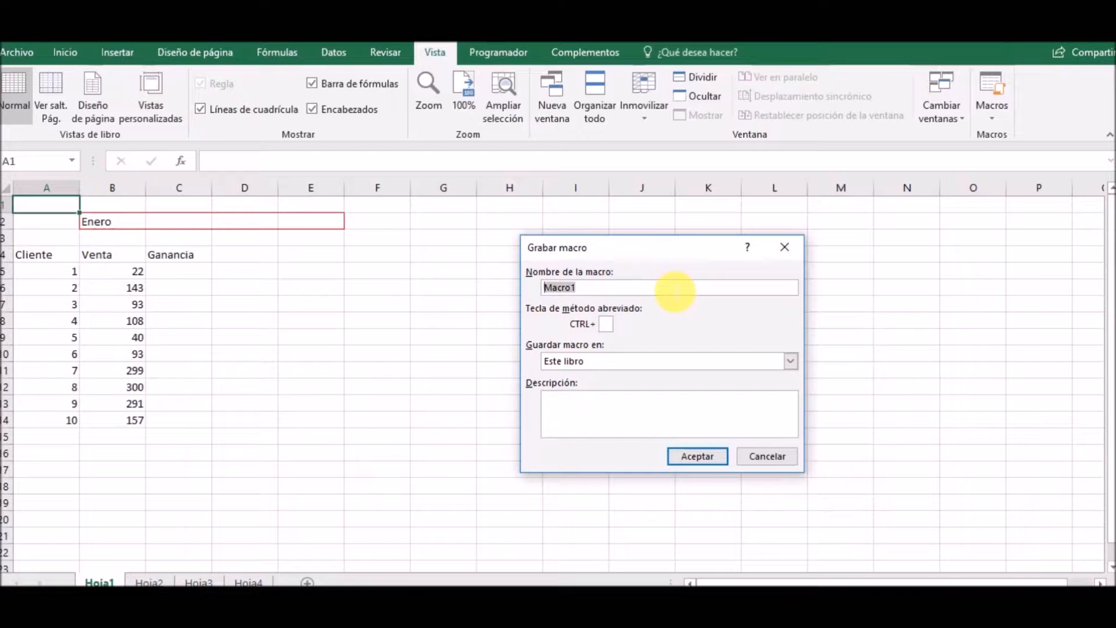
{"action": "left_click", "coordinate": [674, 291]}
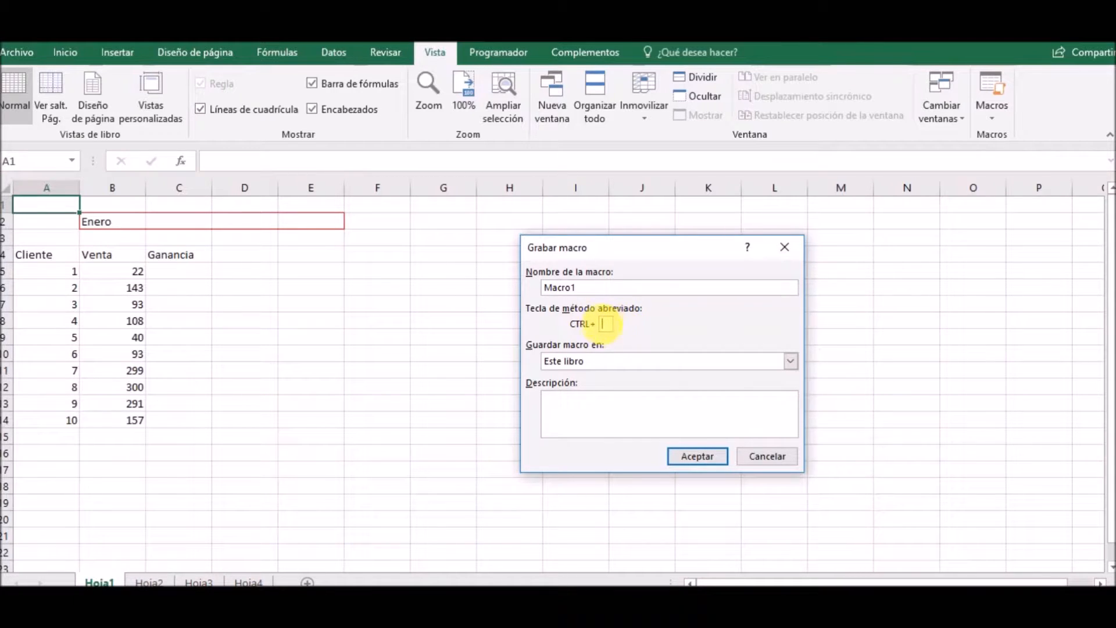
{"action": "type", "text": "s"}
{"action": "key", "text": "BackSpace"}
{"action": "type", "text": "S"}
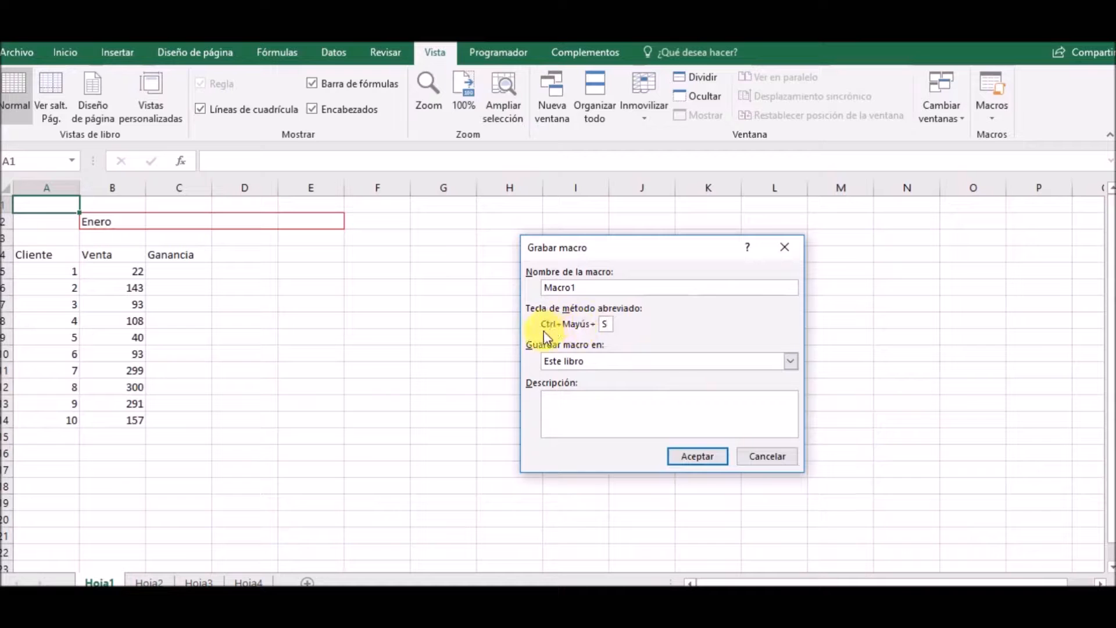
{"action": "key", "text": "BackSpace"}
{"action": "type", "text": "s"}
Step: Keep Este libro as the storage location for Macro1, leave its description empty and start recording
{"action": "left_click", "coordinate": [626, 362]}
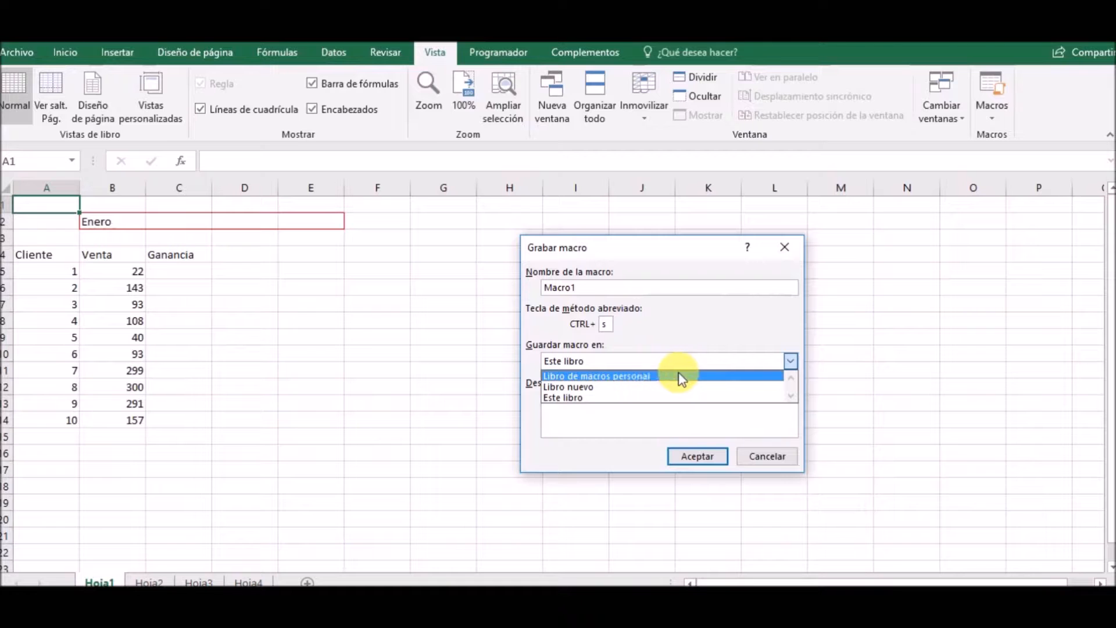
{"action": "left_click", "coordinate": [705, 327]}
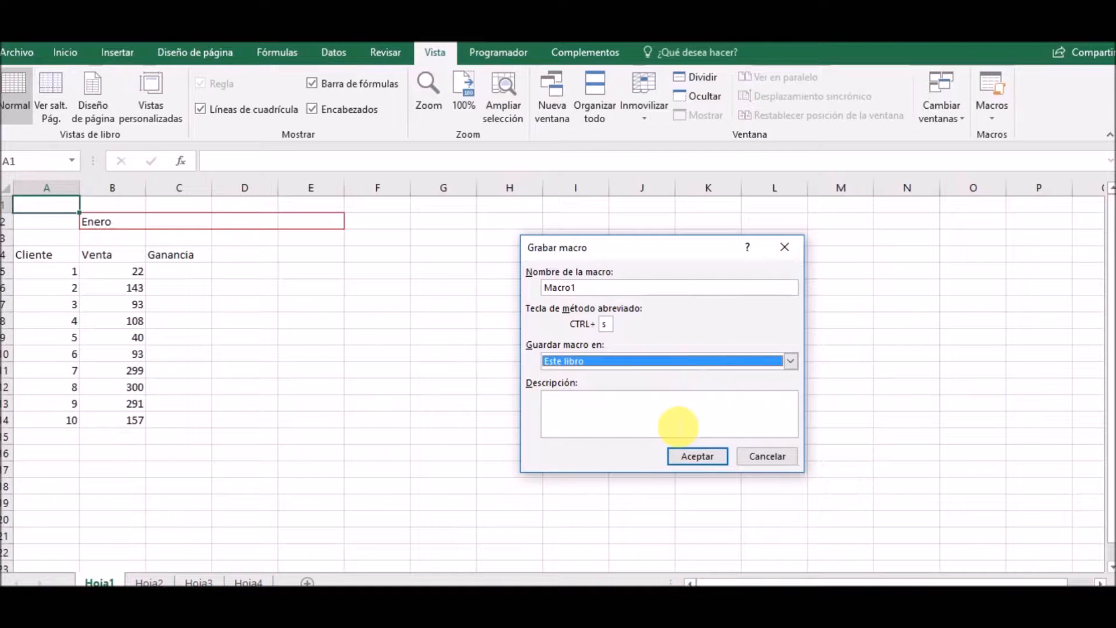
{"action": "left_click", "coordinate": [691, 422]}
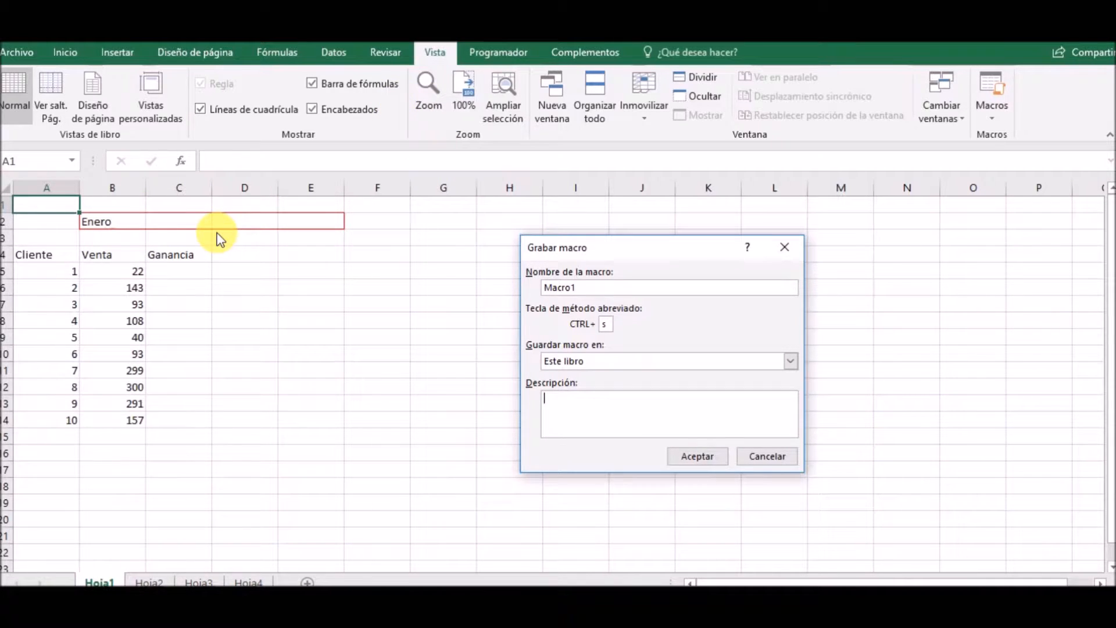
{"action": "left_click", "coordinate": [699, 456]}
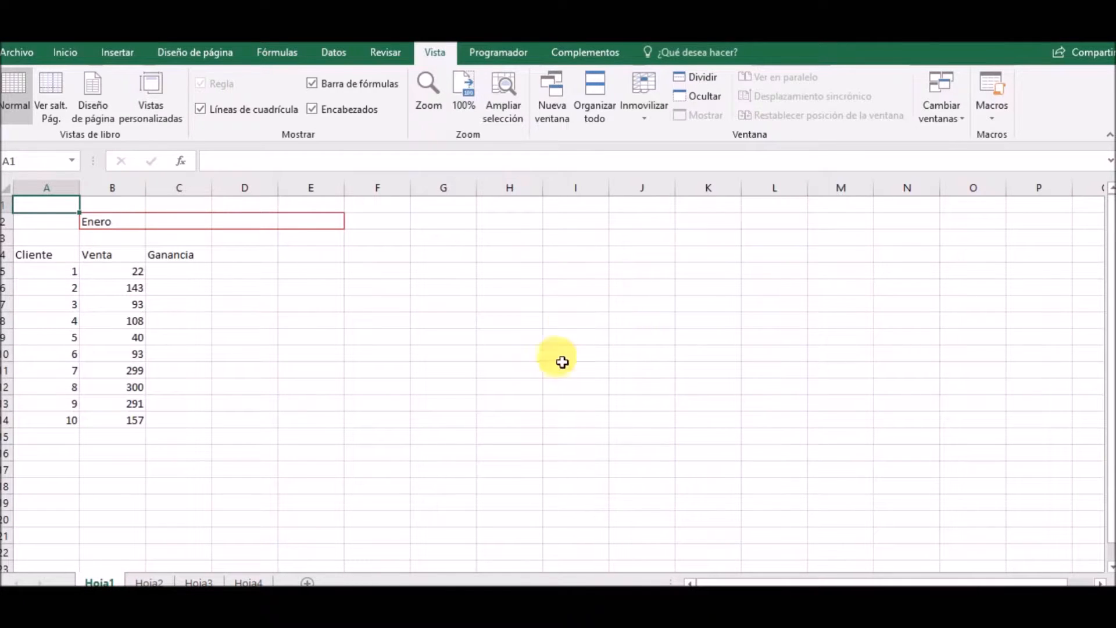
Step: Enter Hola in cell G7 of Hoja1 while the macro is recording
{"action": "left_click", "coordinate": [996, 117]}
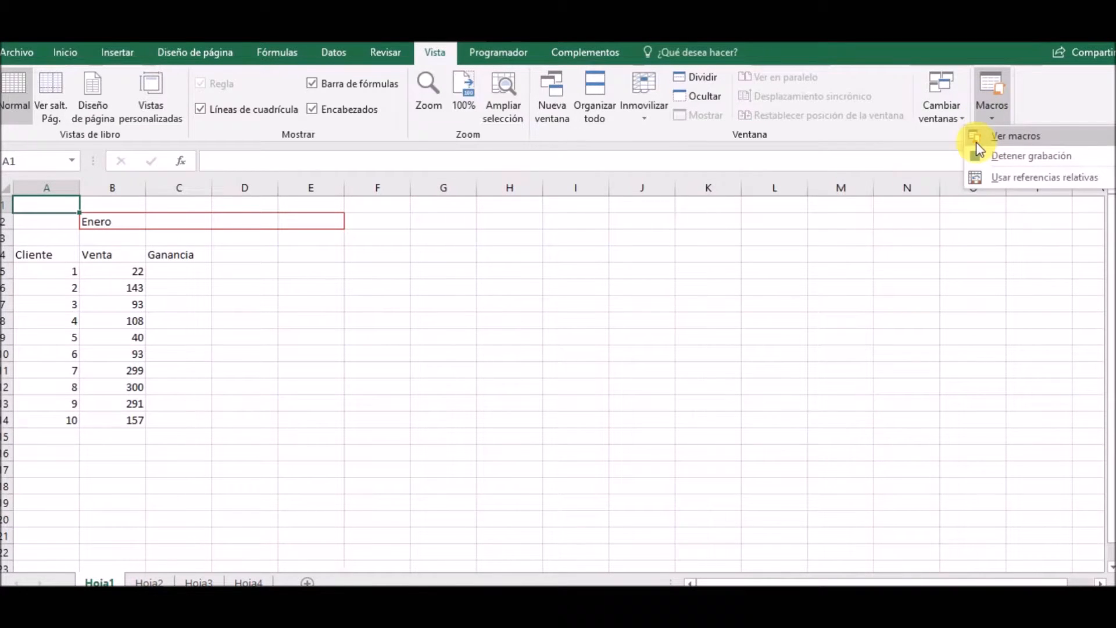
{"action": "left_click", "coordinate": [448, 306]}
{"action": "left_click", "coordinate": [452, 309]}
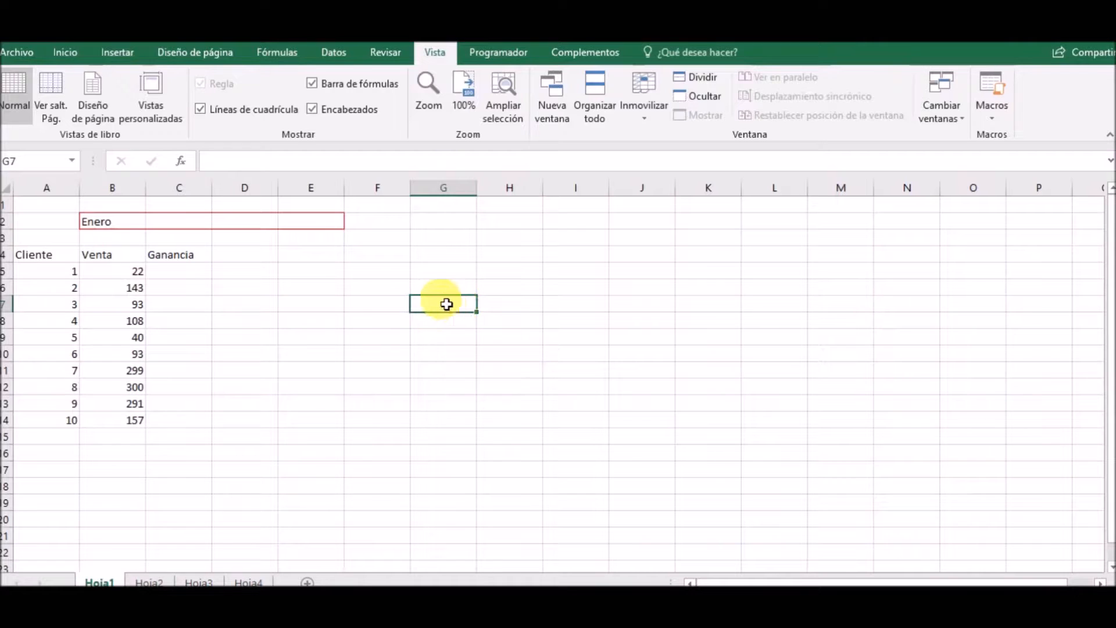
{"action": "type", "text": "HOI"}
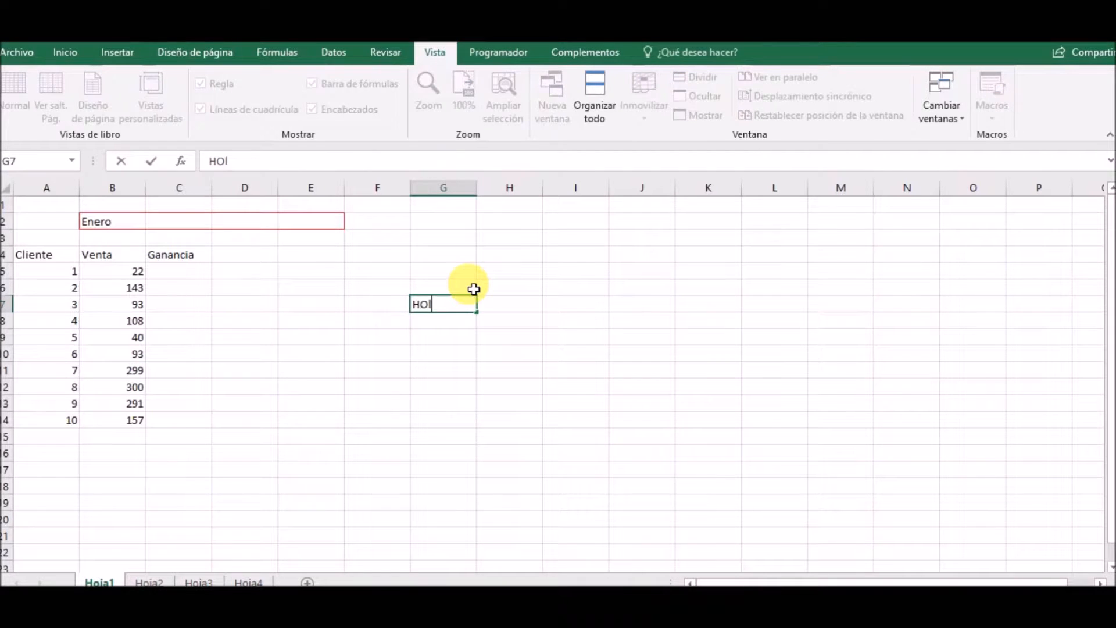
{"action": "key", "text": "BackSpace"}
{"action": "type", "text": "ola"}
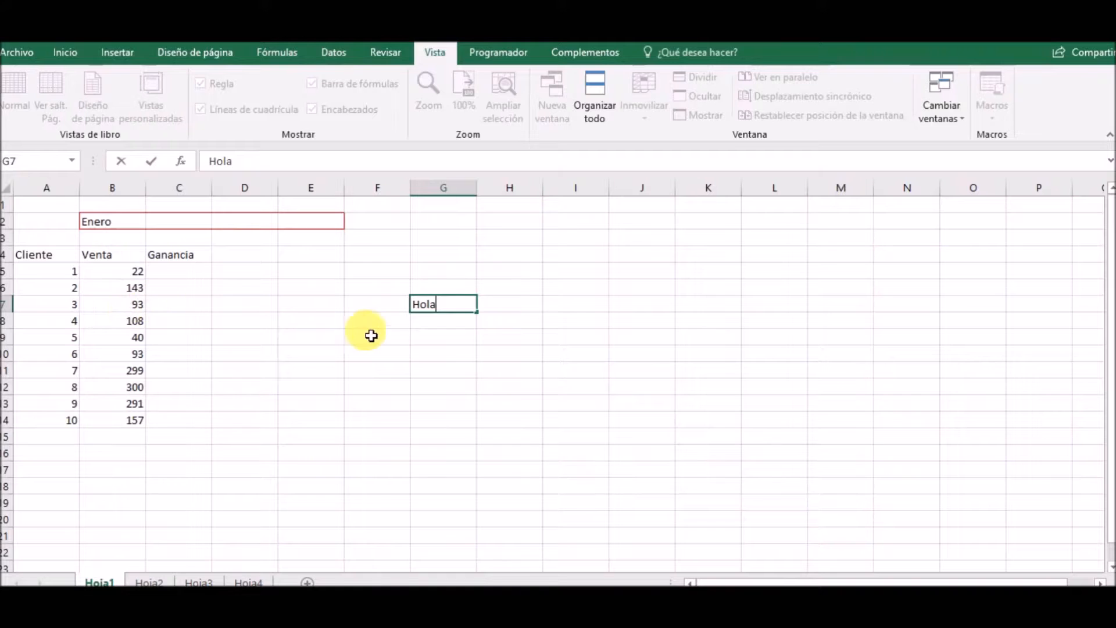
{"action": "double_click", "coordinate": [460, 305]}
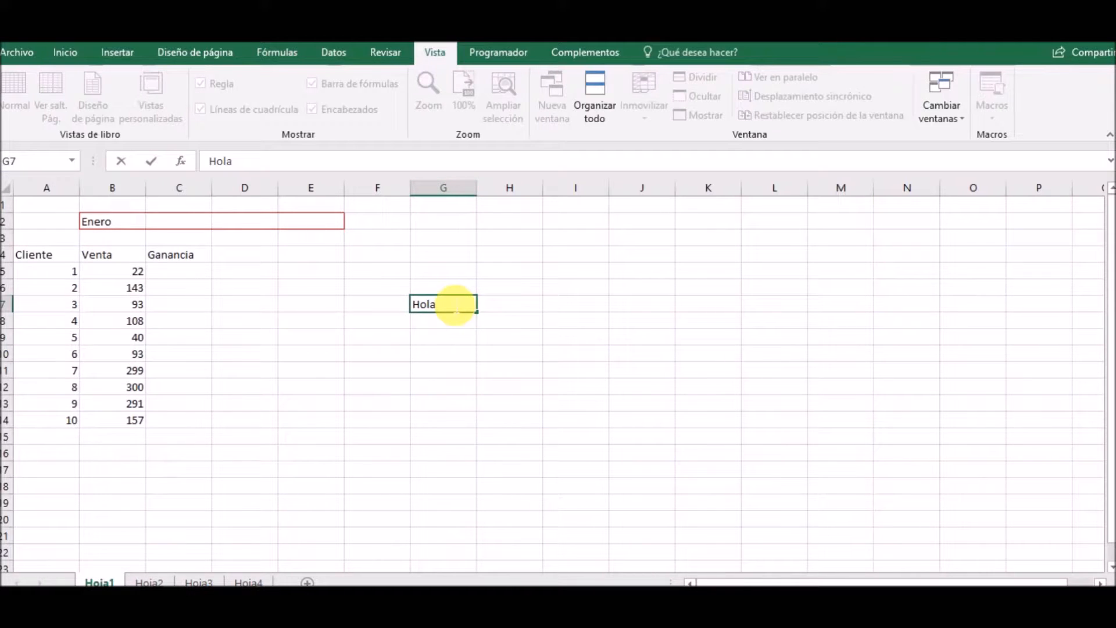
{"action": "left_click", "coordinate": [452, 286]}
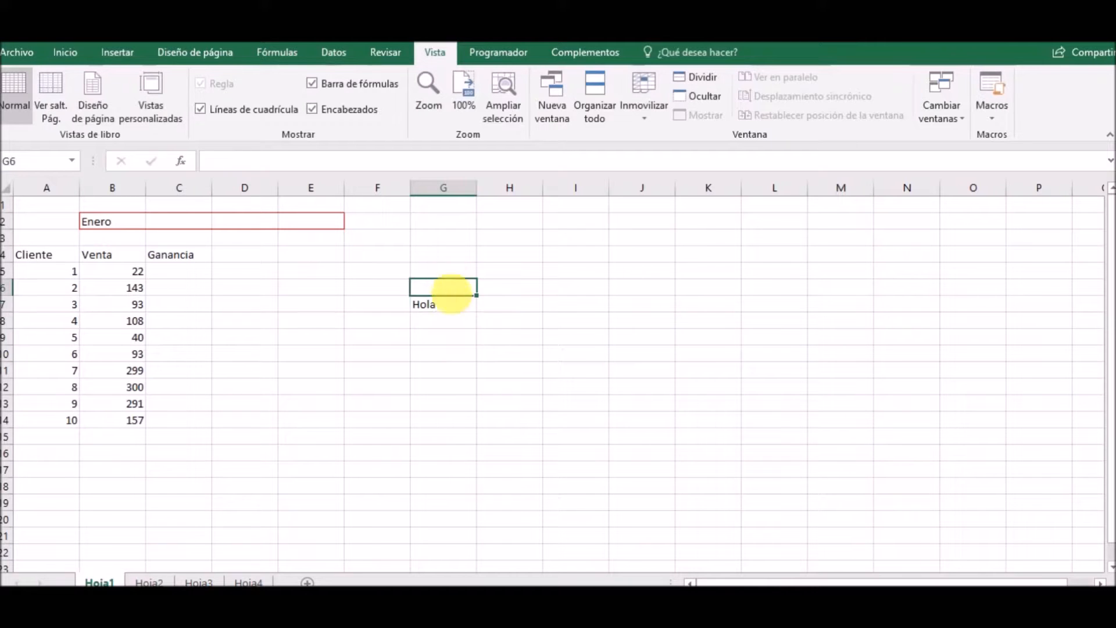
Step: Clear the content of cell G7 and stop the macro recording
{"action": "left_click", "coordinate": [456, 307]}
{"action": "key", "text": "Delete"}
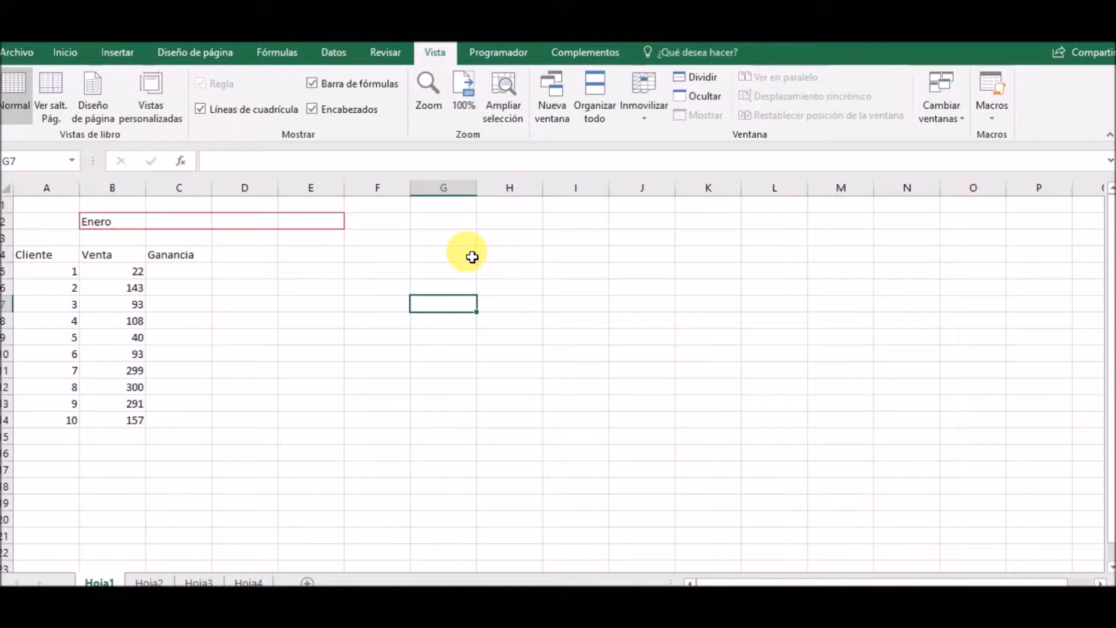
{"action": "left_click", "coordinate": [994, 111]}
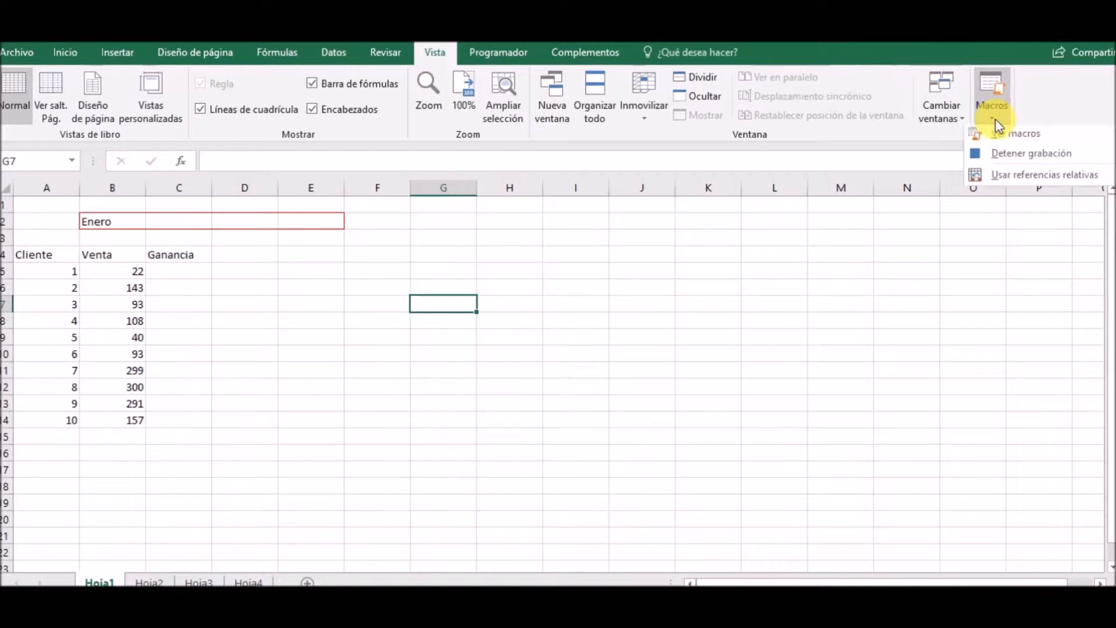
{"action": "left_click", "coordinate": [1024, 160]}
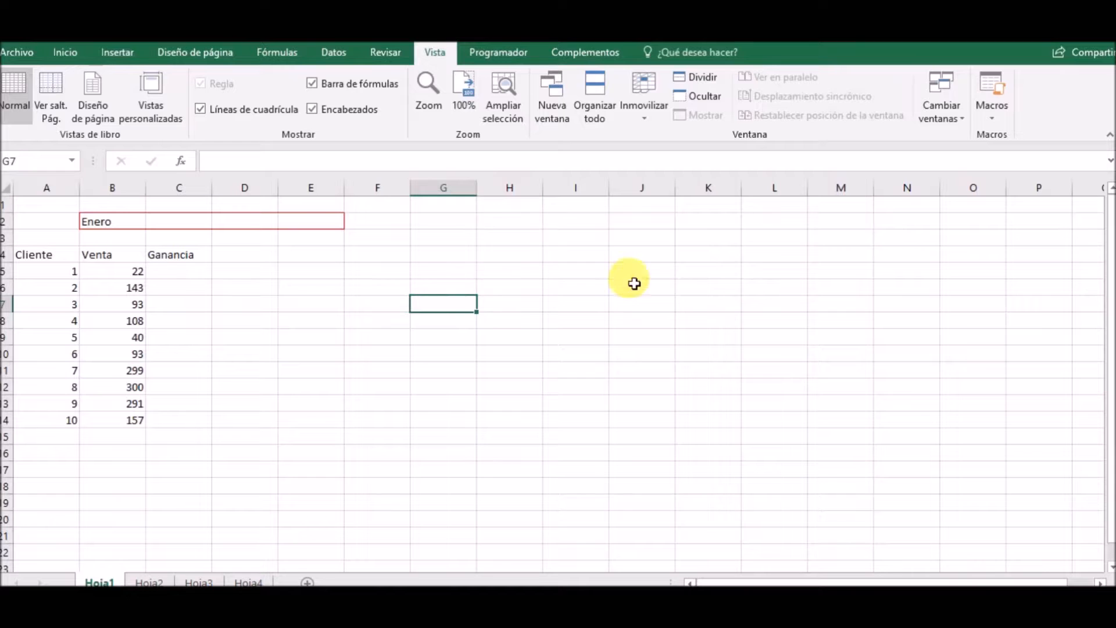
Step: Start recording a second macro, Macro2, with the shortcut Ctrl+d, stored in Este libro
{"action": "left_click", "coordinate": [992, 116]}
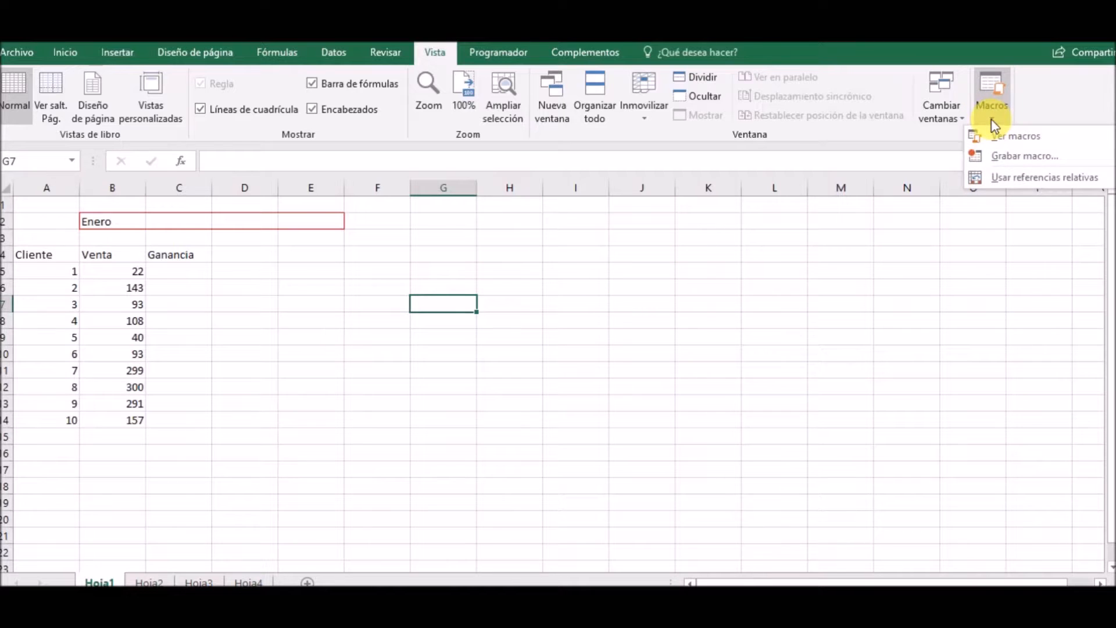
{"action": "left_click", "coordinate": [1023, 156]}
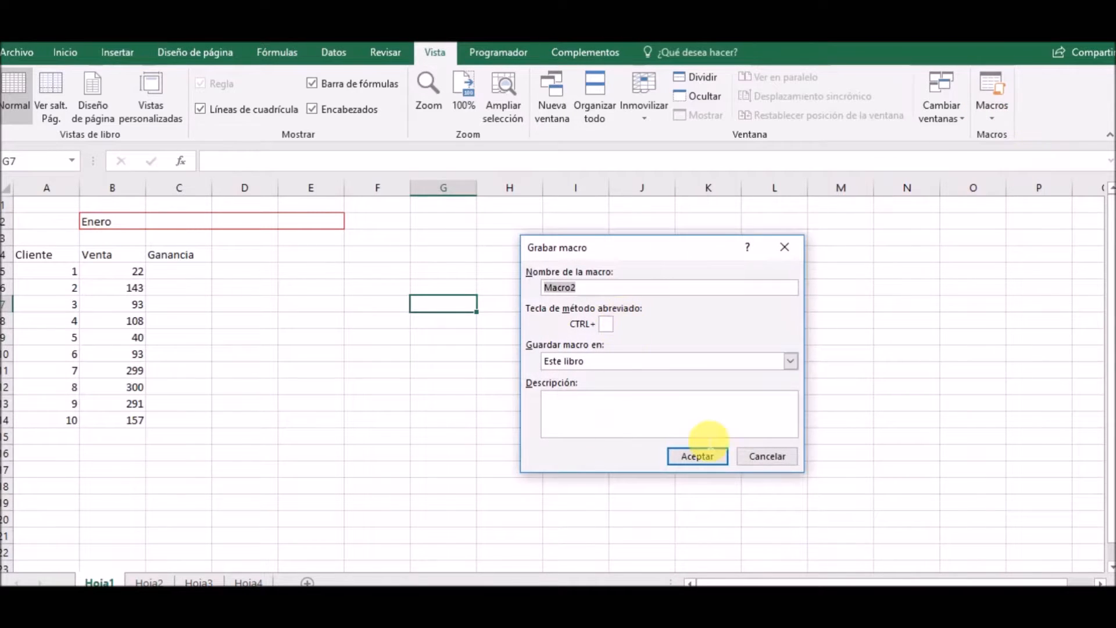
{"action": "left_click", "coordinate": [608, 325]}
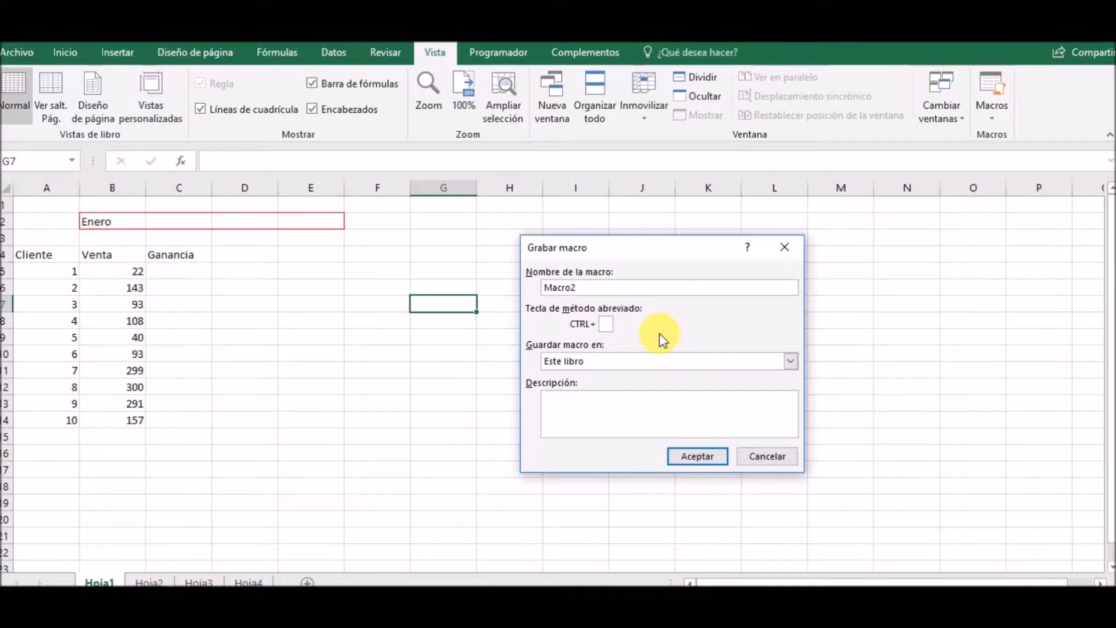
{"action": "type", "text": "d"}
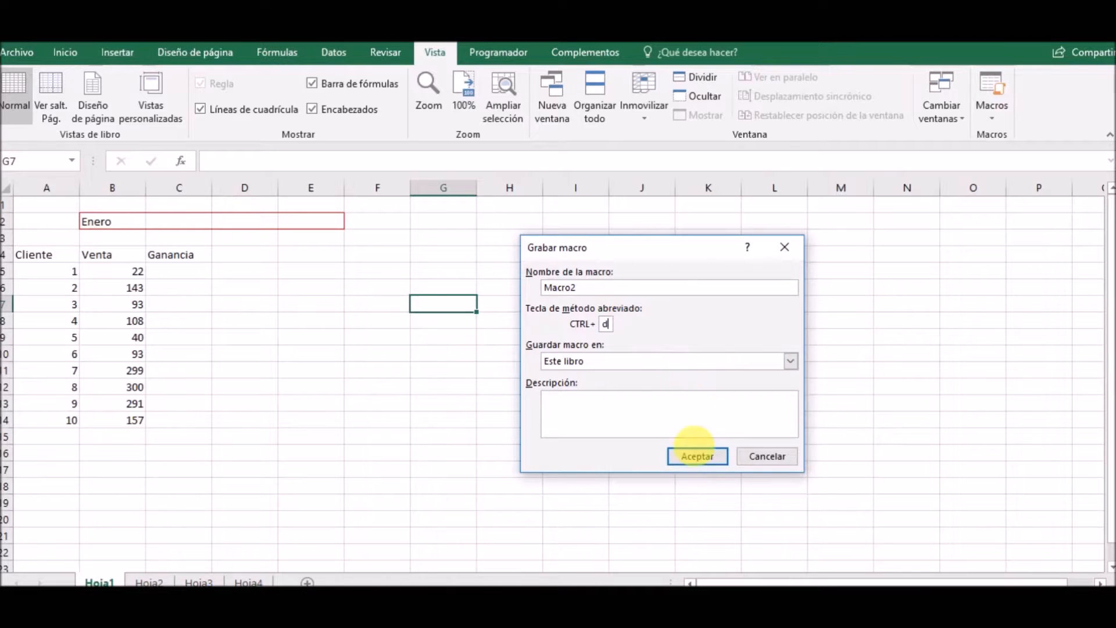
{"action": "left_click", "coordinate": [706, 456]}
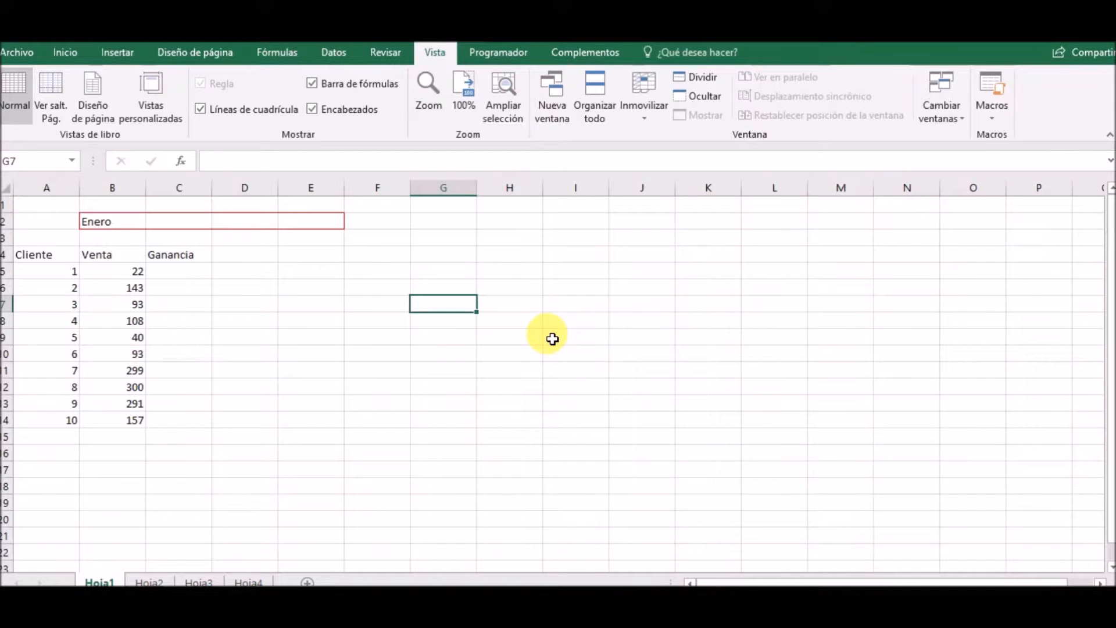
Step: Enter hola in cell G7 and fill the cell with yellow
{"action": "type", "text": "hola"}
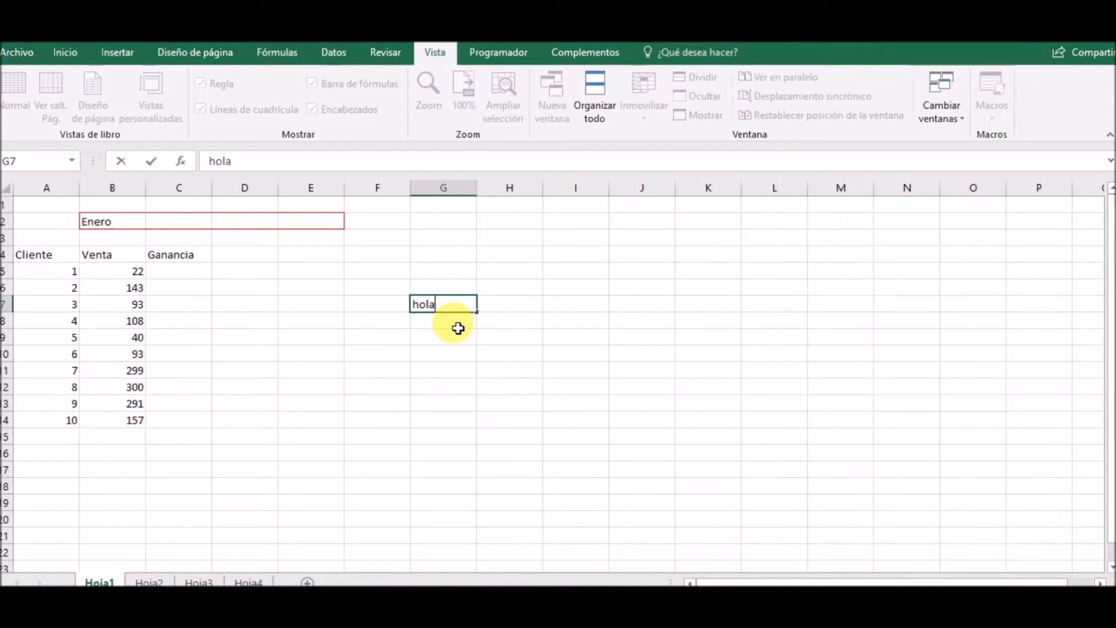
{"action": "key", "text": "Return"}
{"action": "left_click", "coordinate": [461, 305]}
{"action": "left_click", "coordinate": [63, 55]}
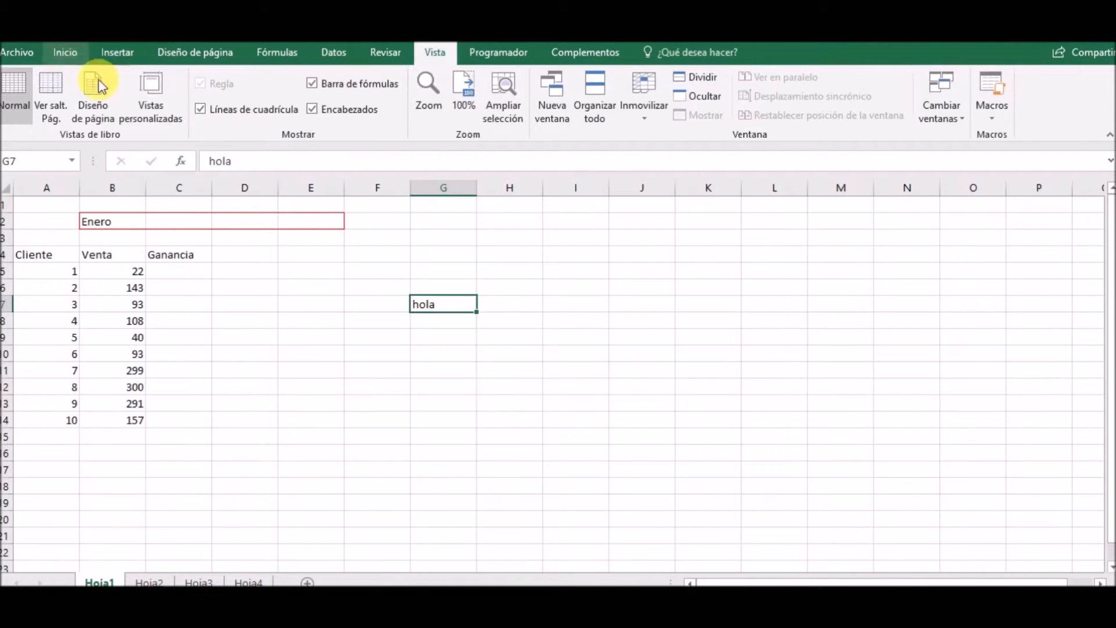
{"action": "left_click", "coordinate": [187, 112]}
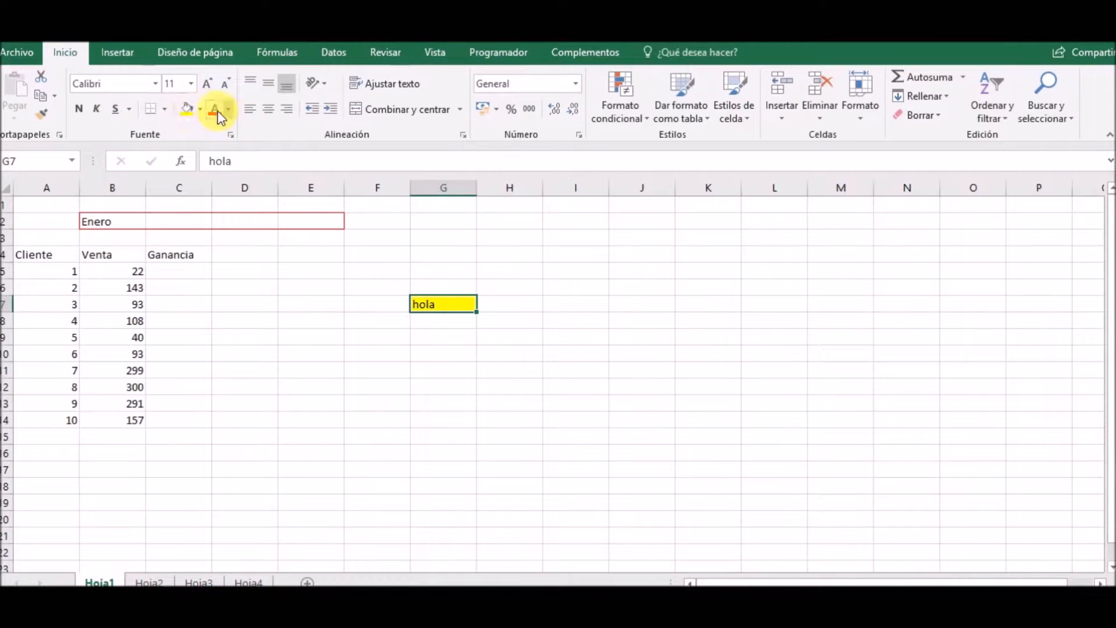
Step: Set the font color of the hola text in cell G7 to red
{"action": "left_click", "coordinate": [215, 110]}
{"action": "left_click", "coordinate": [462, 290]}
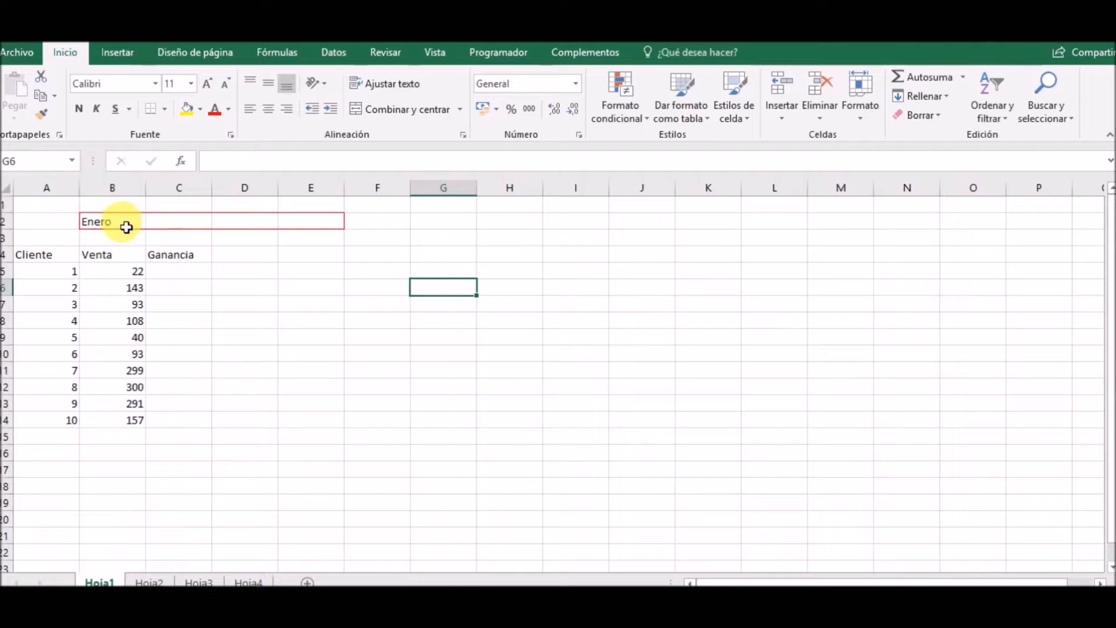
Step: Merge and center the Enero title across B2:E2 and format it bold with red font color
{"action": "left_click_drag", "start_coordinate": [124, 227], "coordinate": [303, 223]}
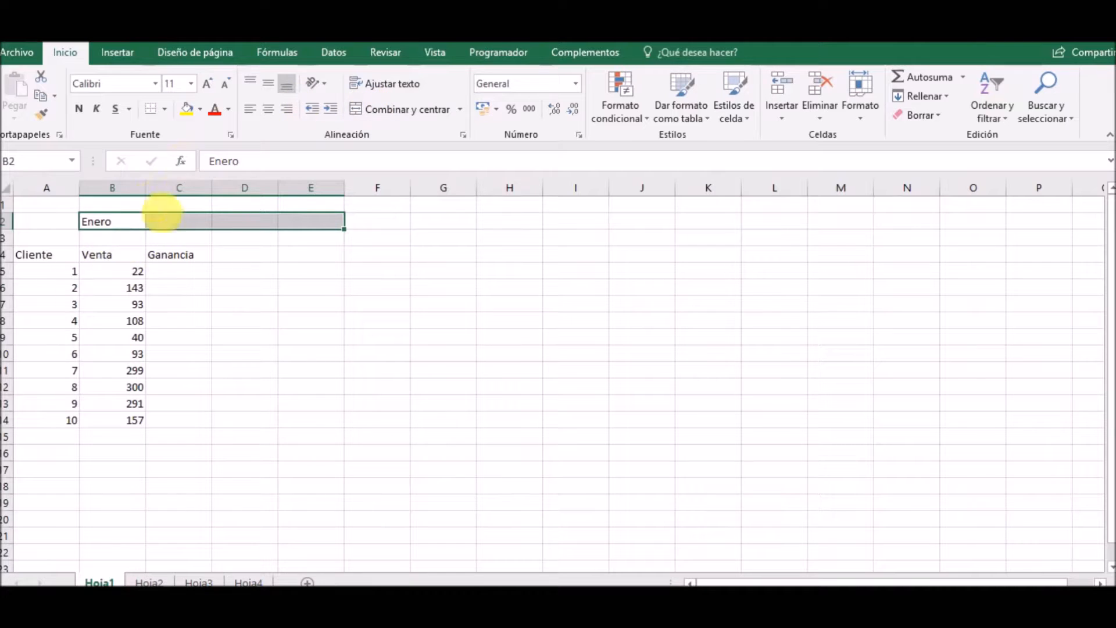
{"action": "left_click", "coordinate": [425, 109]}
{"action": "left_click", "coordinate": [79, 109]}
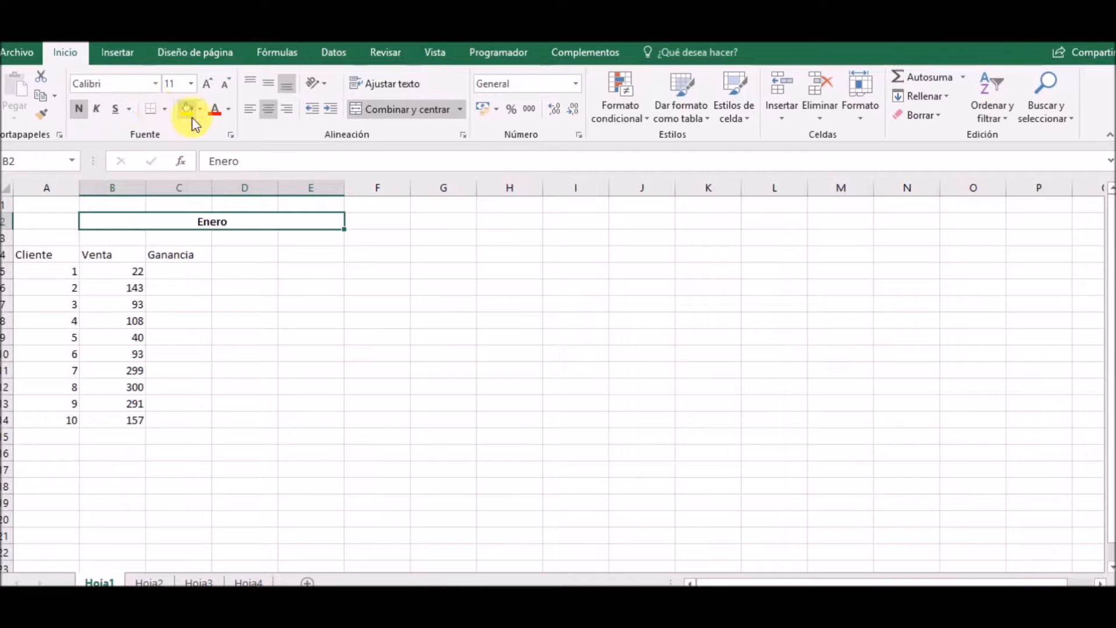
{"action": "left_click", "coordinate": [215, 110]}
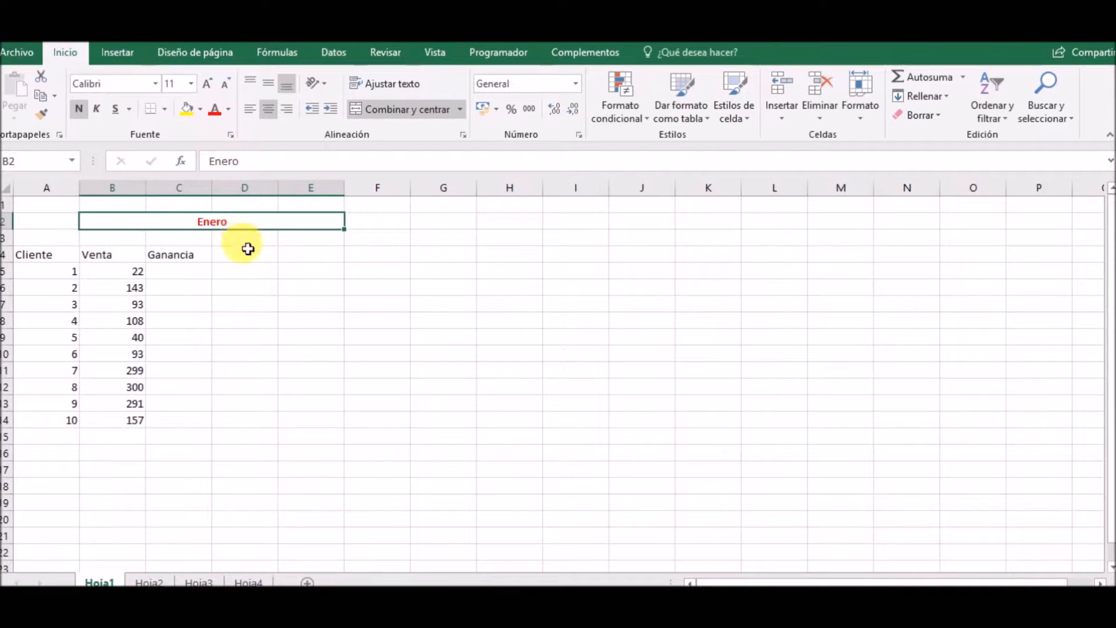
Step: Replace the Cliente header in cell A4 with Orden
{"action": "left_click", "coordinate": [54, 255]}
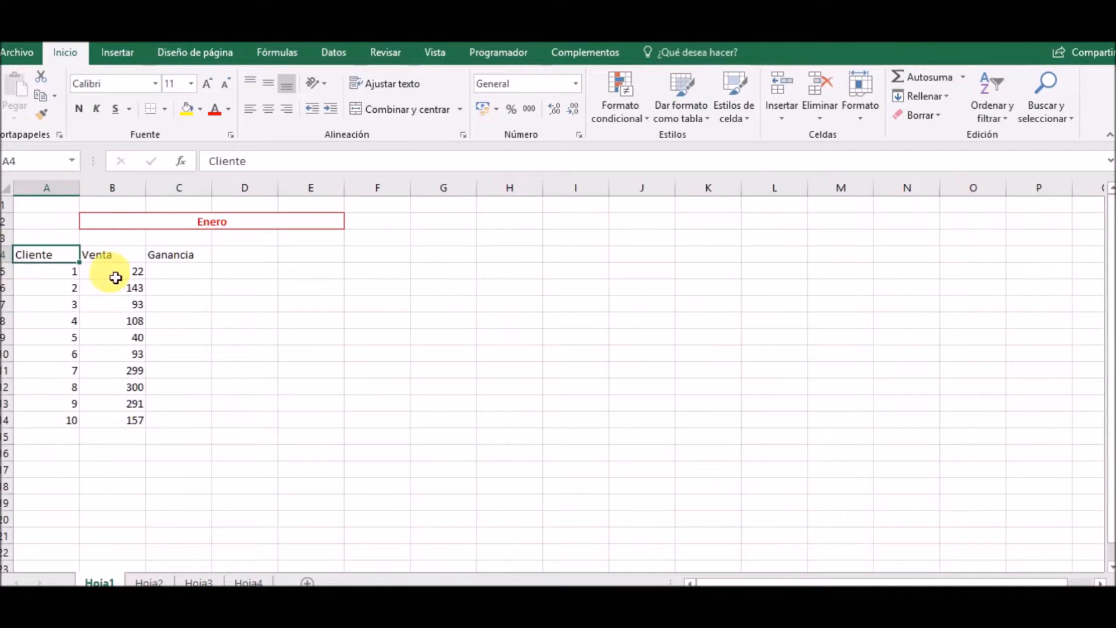
{"action": "type", "text": "Orden"}
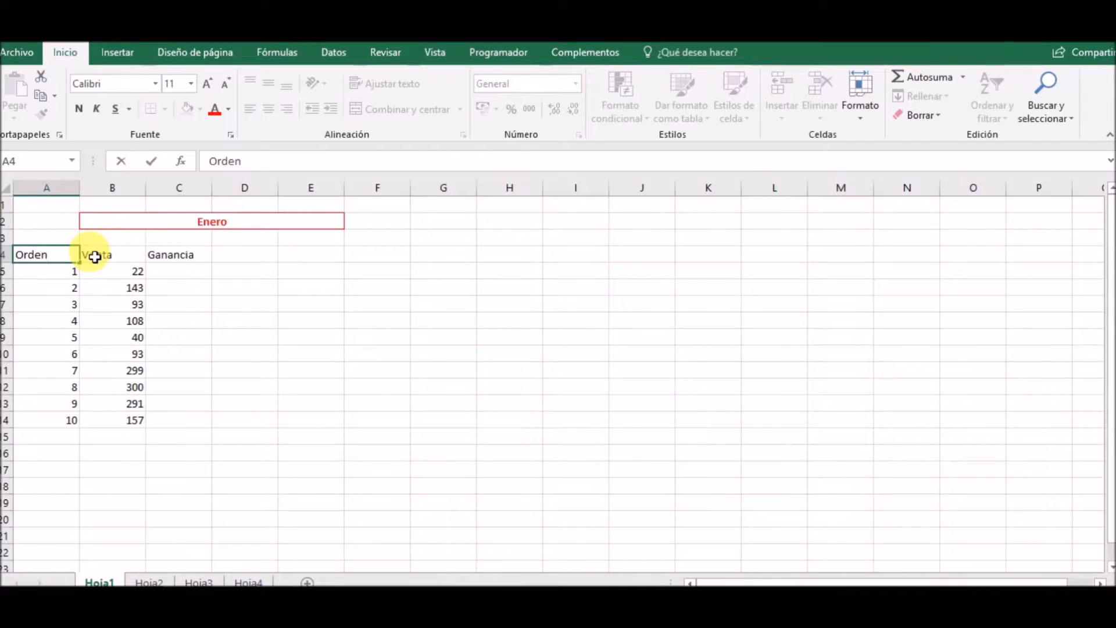
{"action": "left_click", "coordinate": [224, 287]}
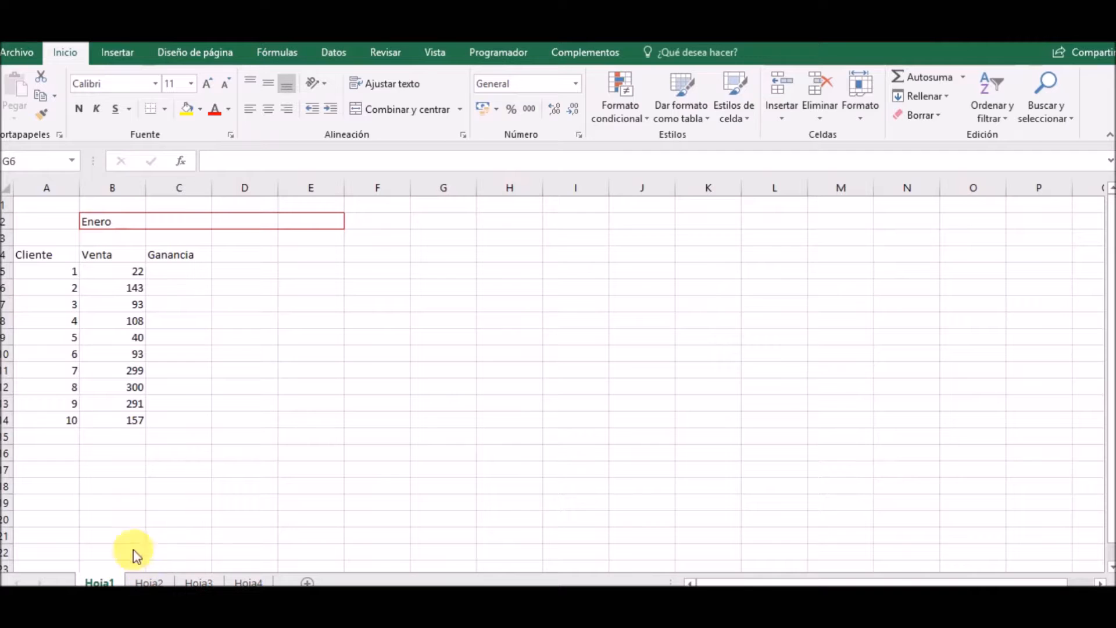
{"action": "left_click", "coordinate": [47, 257]}
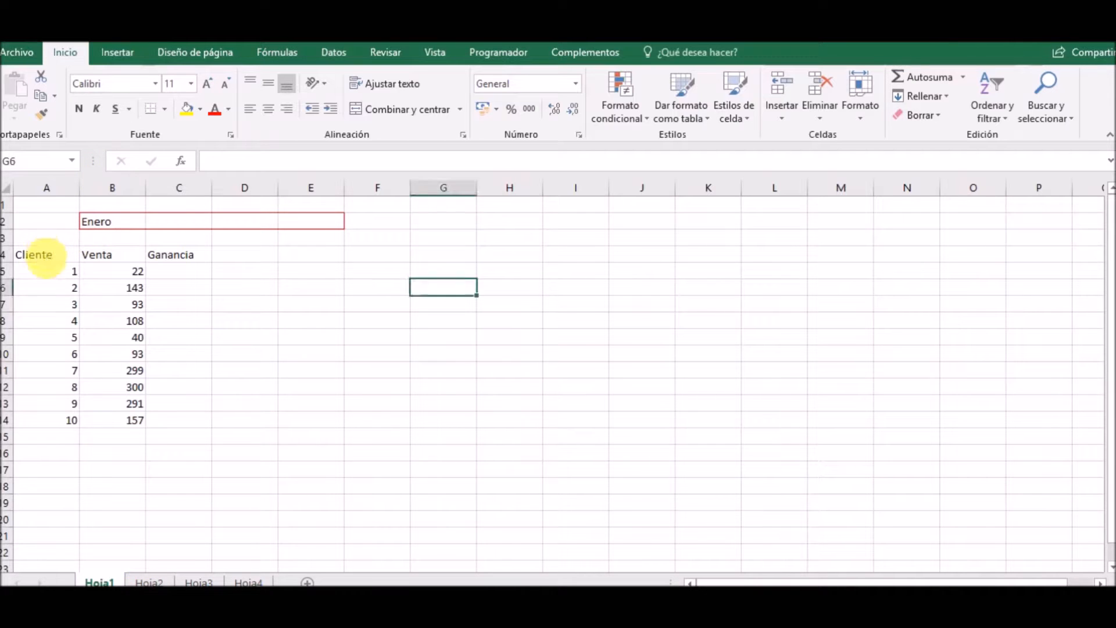
{"action": "left_click", "coordinate": [62, 262]}
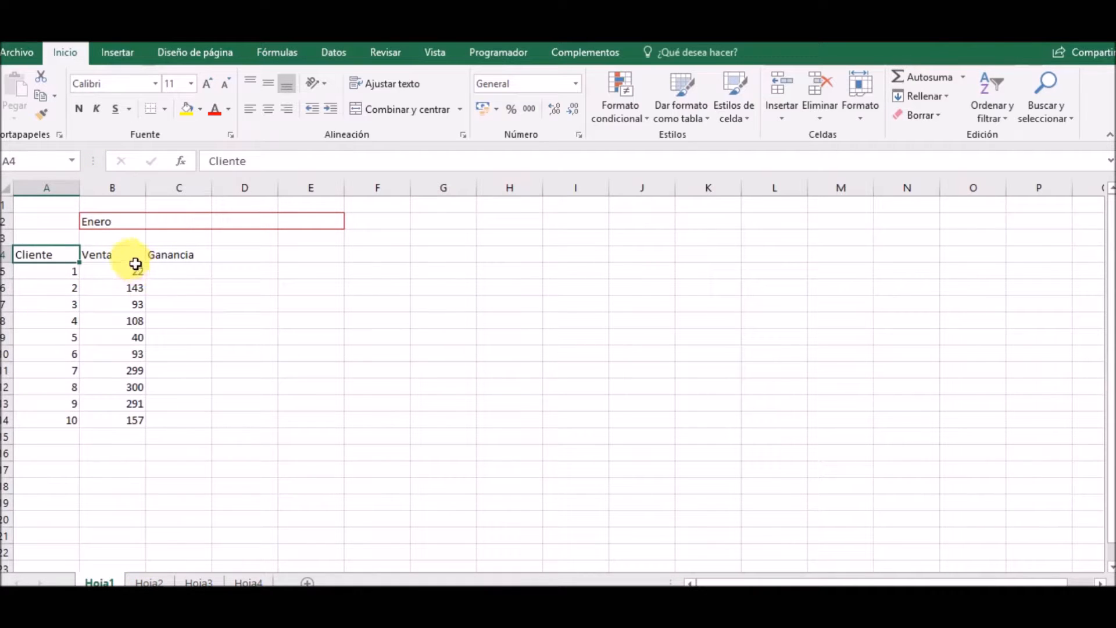
{"action": "left_click", "coordinate": [134, 259]}
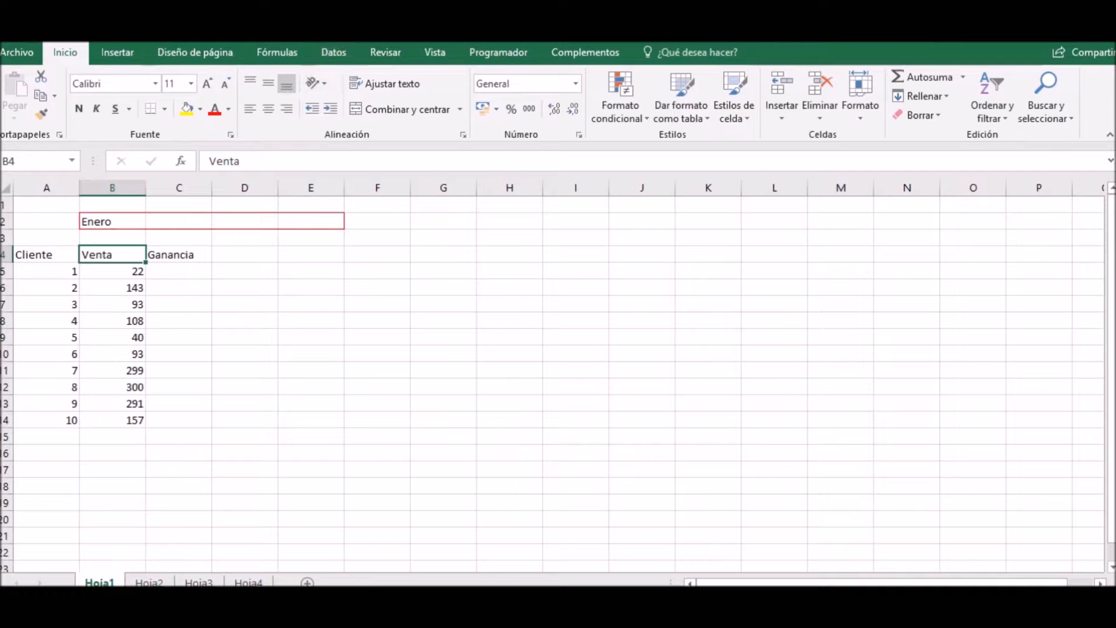
Step: Start recording a new macro, Macro3, with the shortcut Ctrl+f, stored in Este libro
{"action": "left_click", "coordinate": [334, 52]}
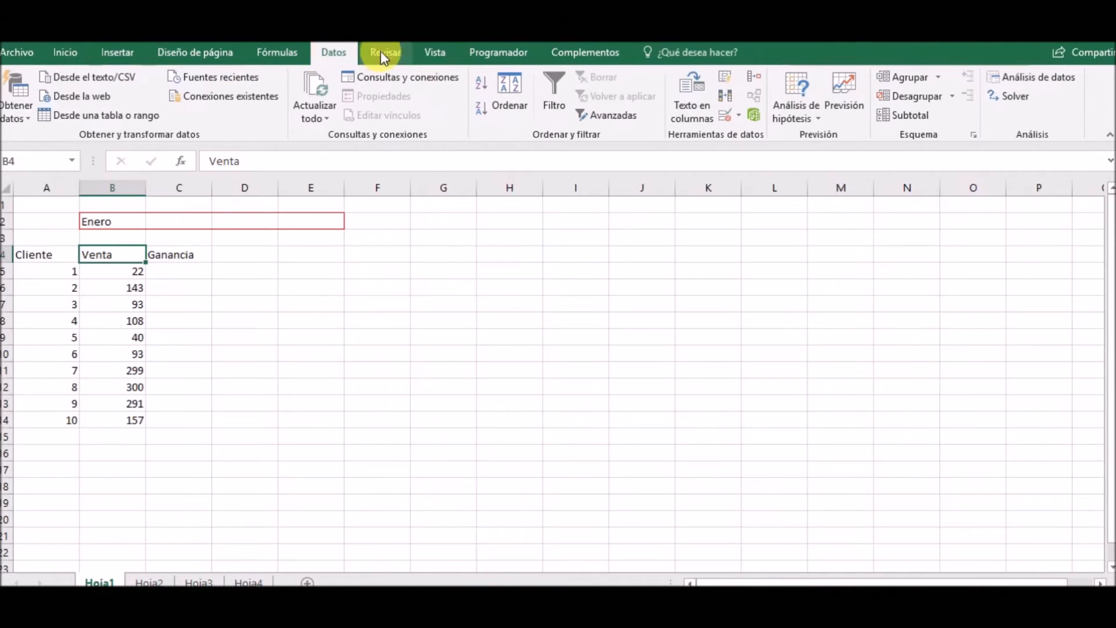
{"action": "left_click", "coordinate": [442, 56]}
{"action": "left_click", "coordinate": [992, 99]}
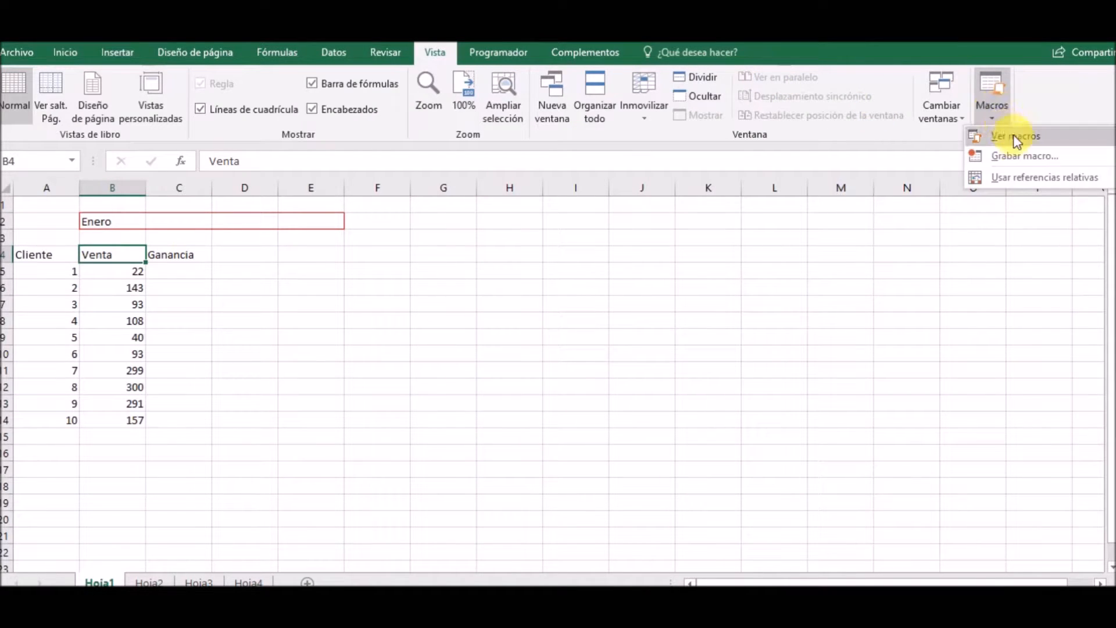
{"action": "left_click", "coordinate": [1022, 156]}
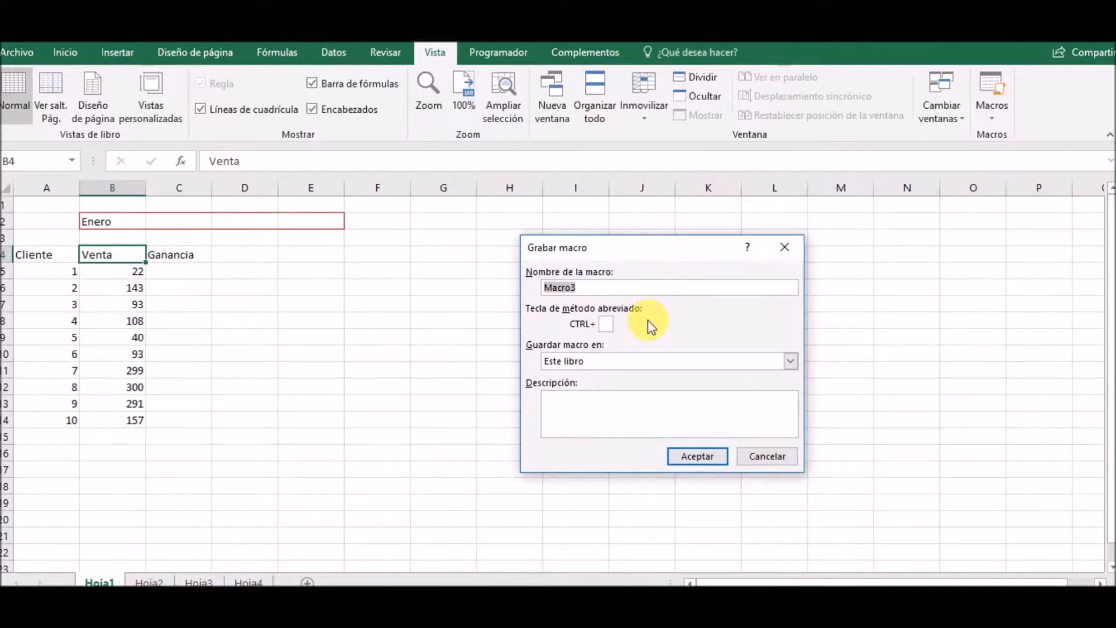
{"action": "left_click", "coordinate": [606, 324]}
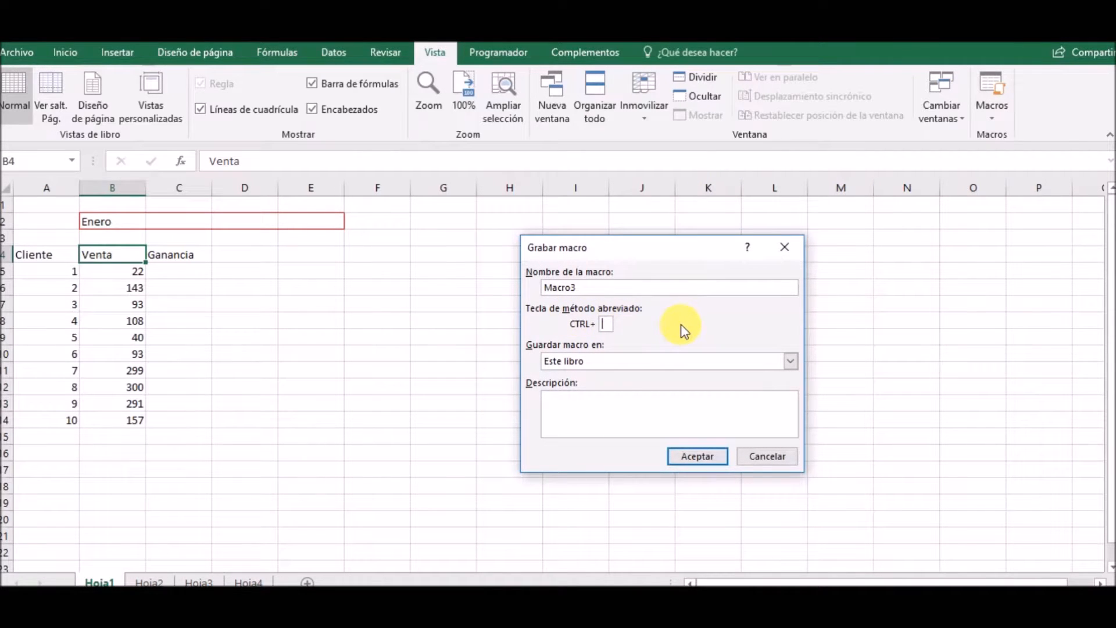
{"action": "type", "text": "f"}
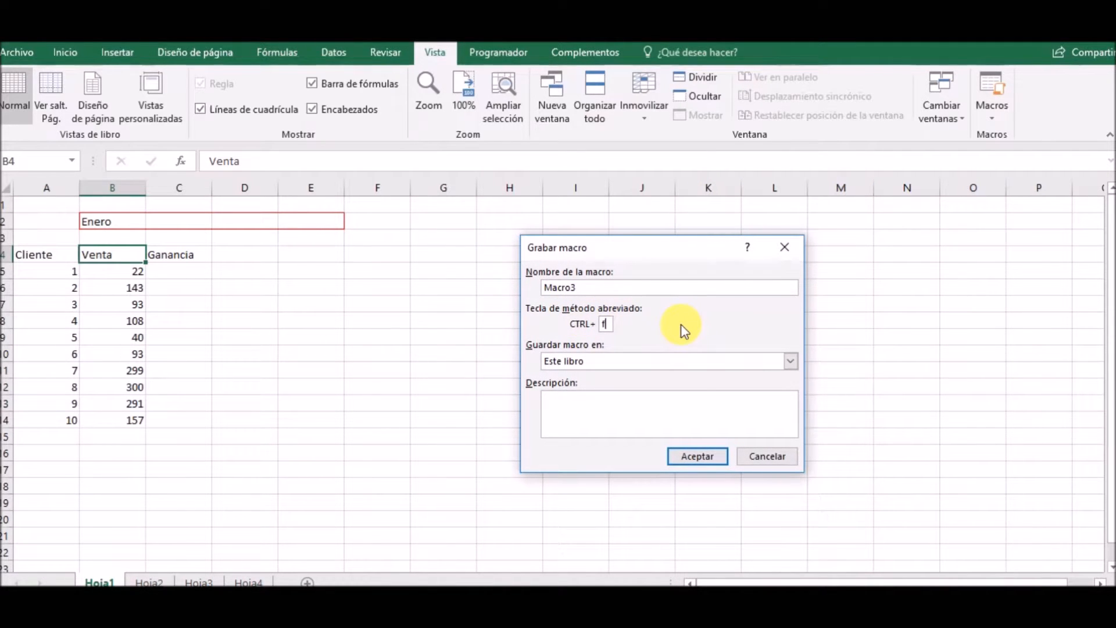
{"action": "left_click", "coordinate": [701, 458]}
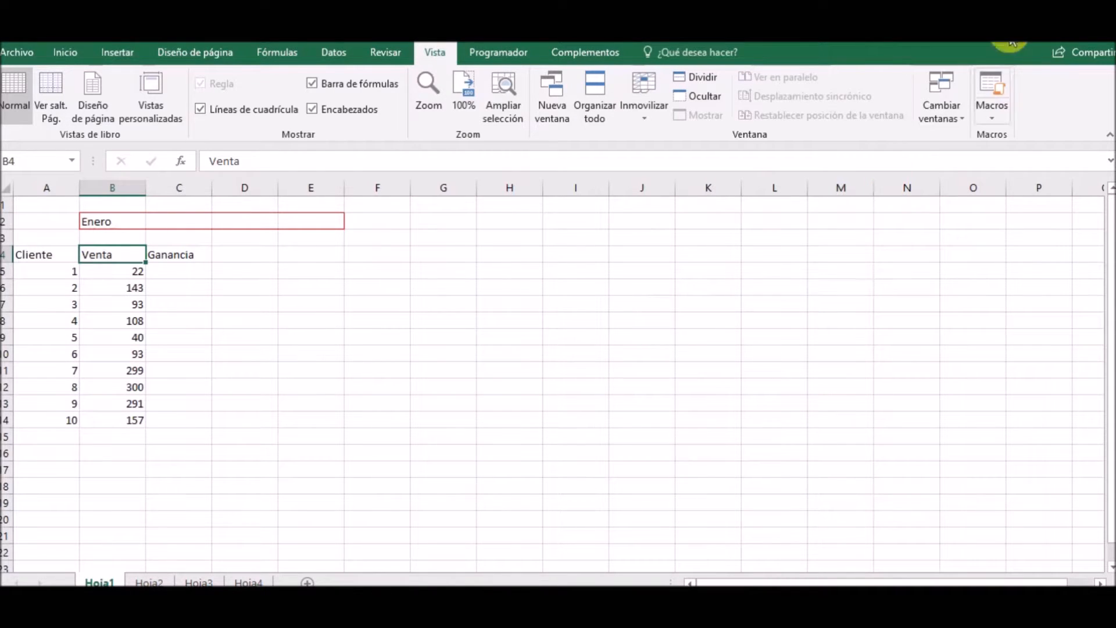
{"action": "left_click", "coordinate": [989, 104]}
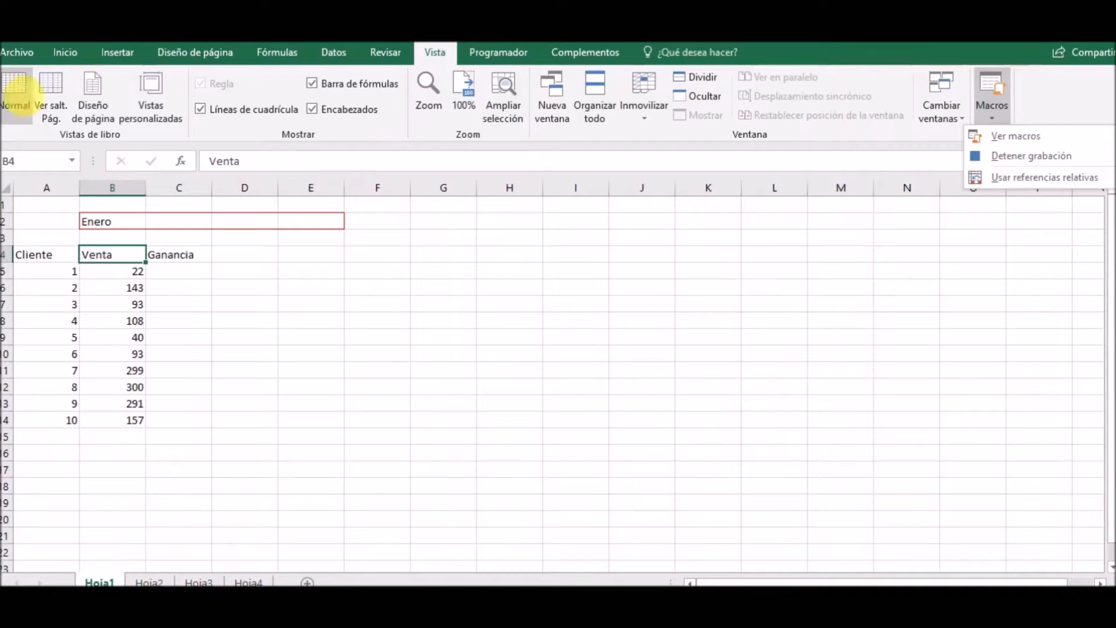
Step: While recording, merge and center the Enero title across B2:E2 and make it bold and red
{"action": "left_click", "coordinate": [68, 56]}
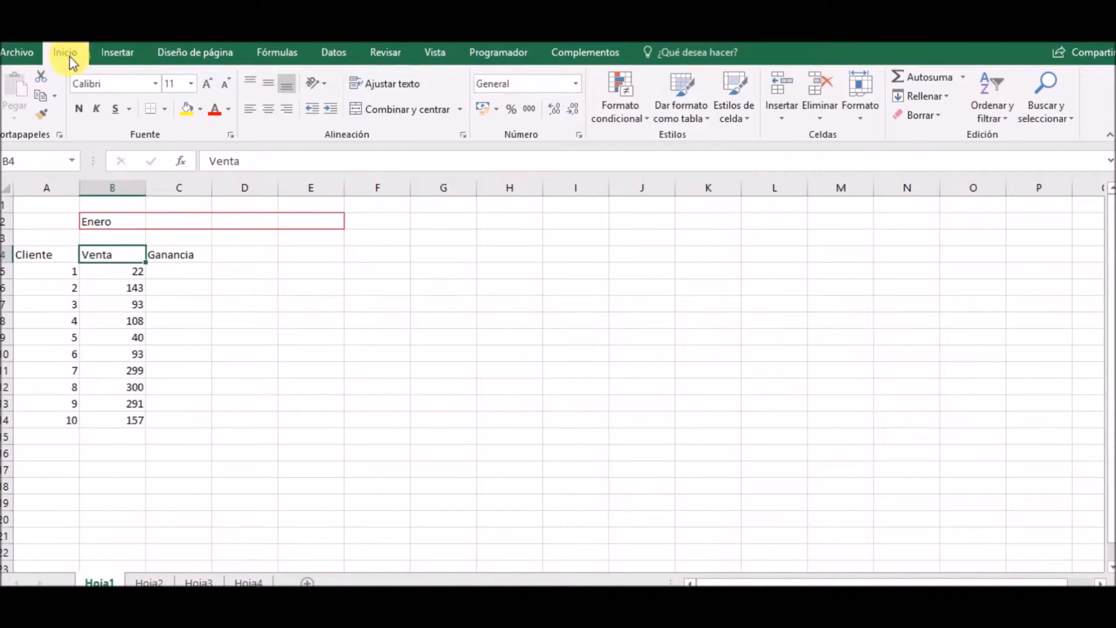
{"action": "left_click_drag", "start_coordinate": [130, 228], "coordinate": [306, 230]}
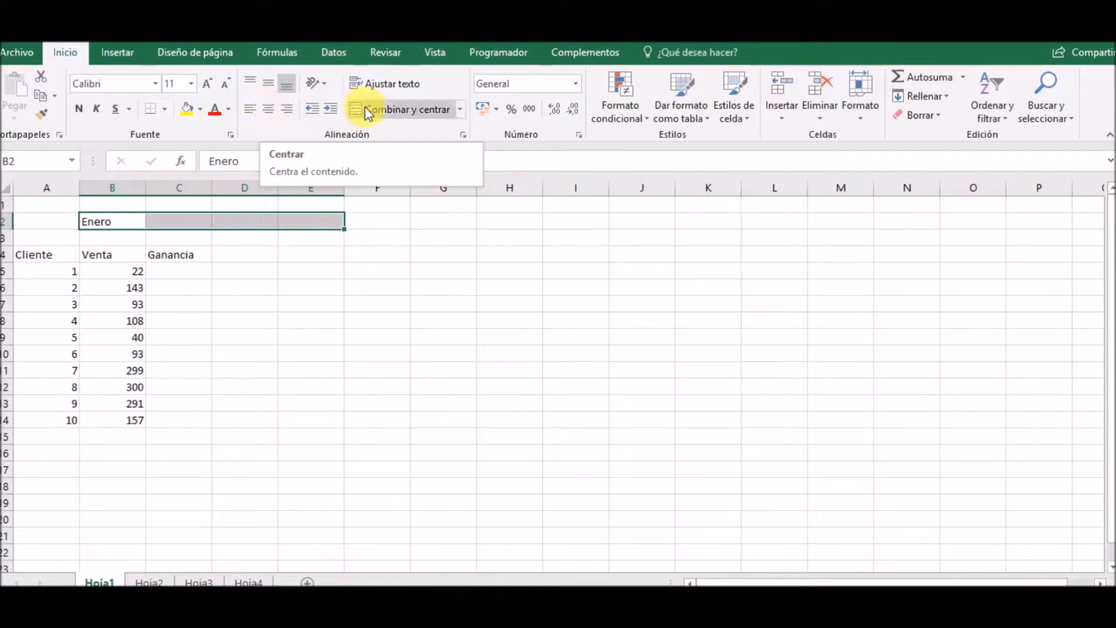
{"action": "left_click", "coordinate": [383, 110]}
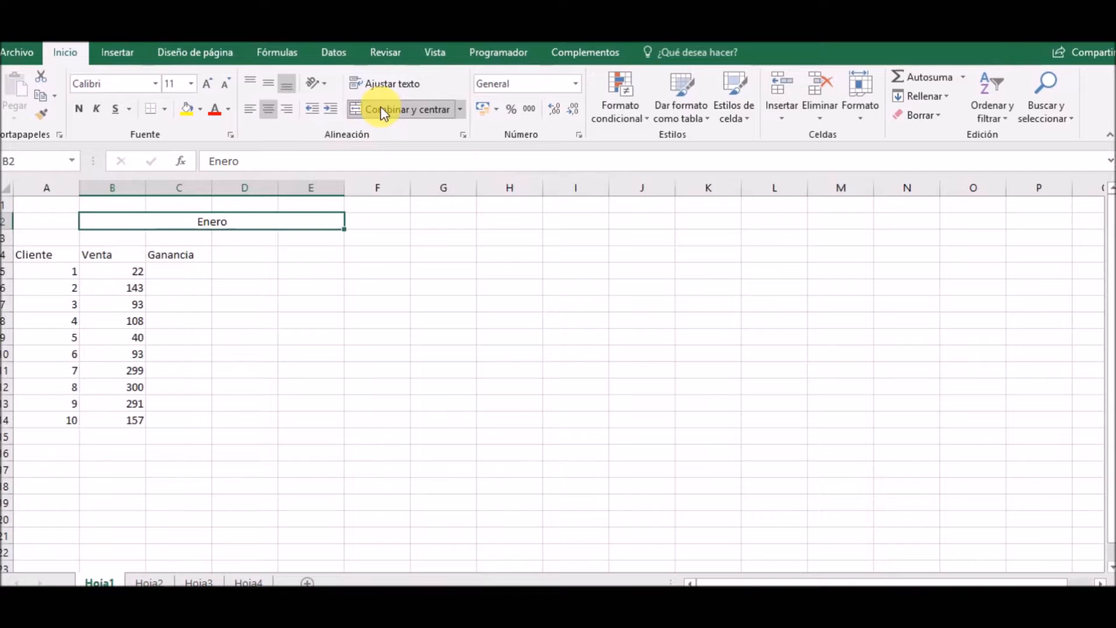
{"action": "left_click", "coordinate": [79, 108]}
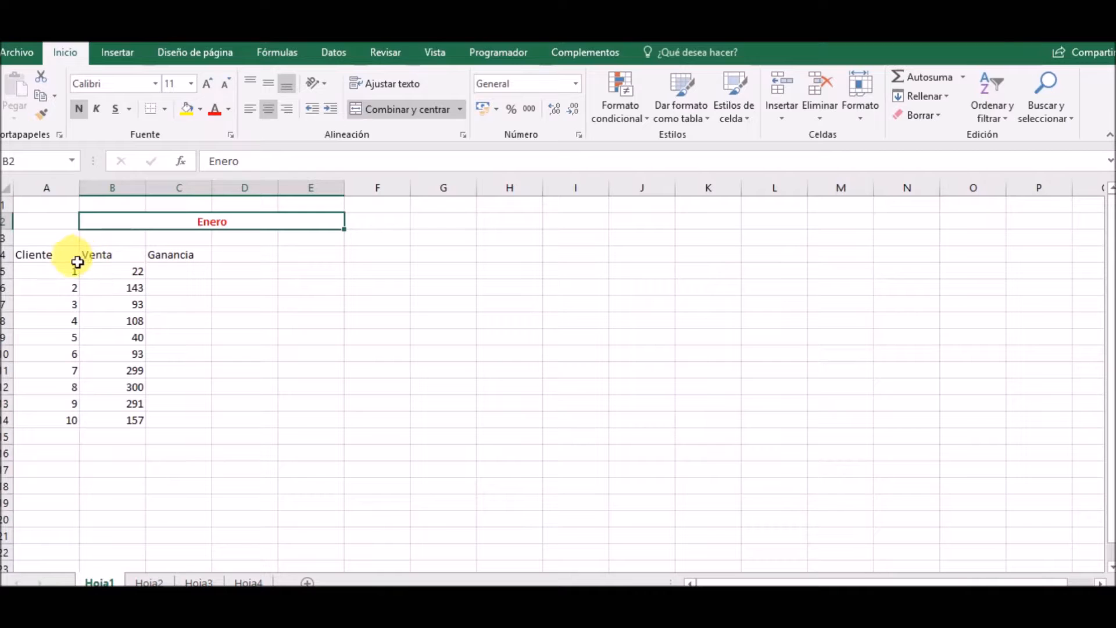
Step: Change the header in cell A4 from Cliente to Orden while the macro is recording
{"action": "left_click", "coordinate": [78, 258]}
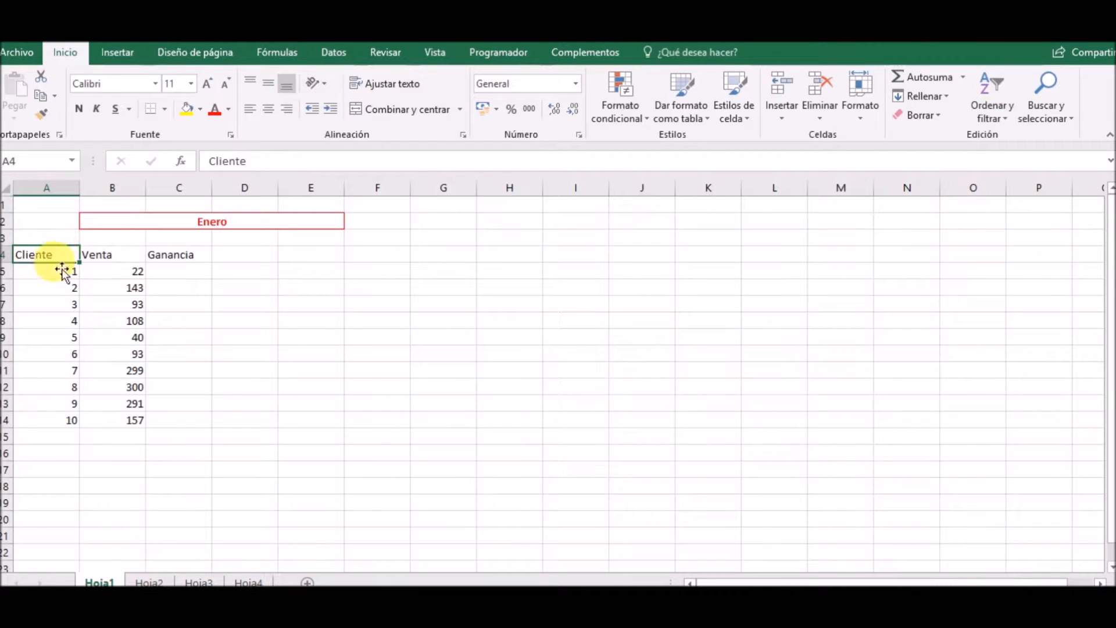
{"action": "type", "text": "OR"}
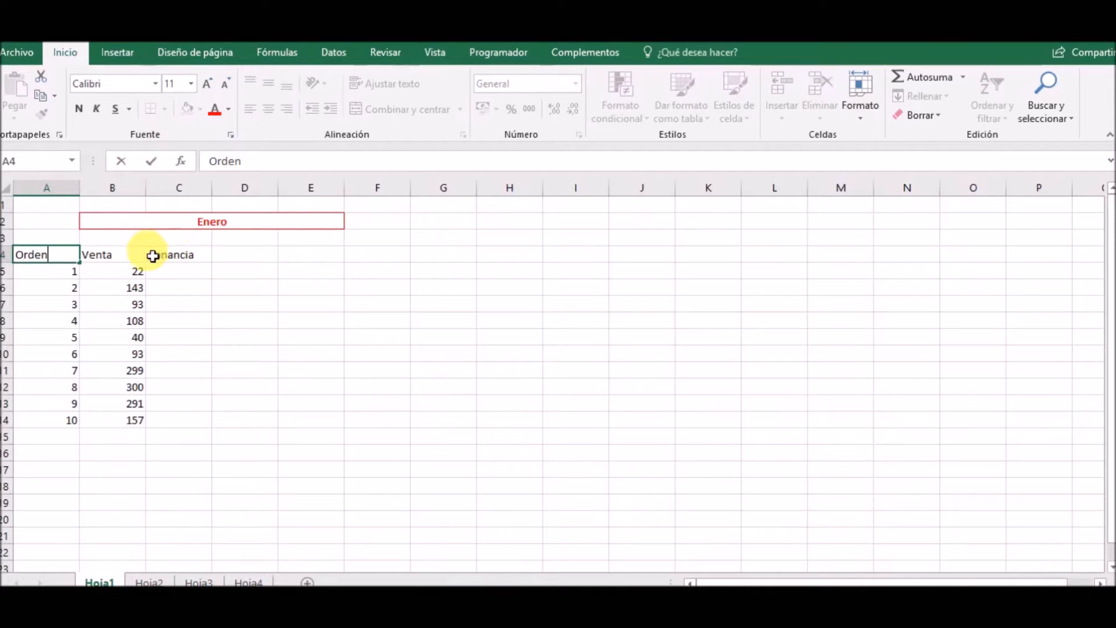
{"action": "left_click", "coordinate": [119, 257]}
Step: Make the headers in A4:C4 bold and centered, with font size 12
{"action": "left_click_drag", "start_coordinate": [39, 258], "coordinate": [168, 257]}
{"action": "left_click", "coordinate": [77, 110]}
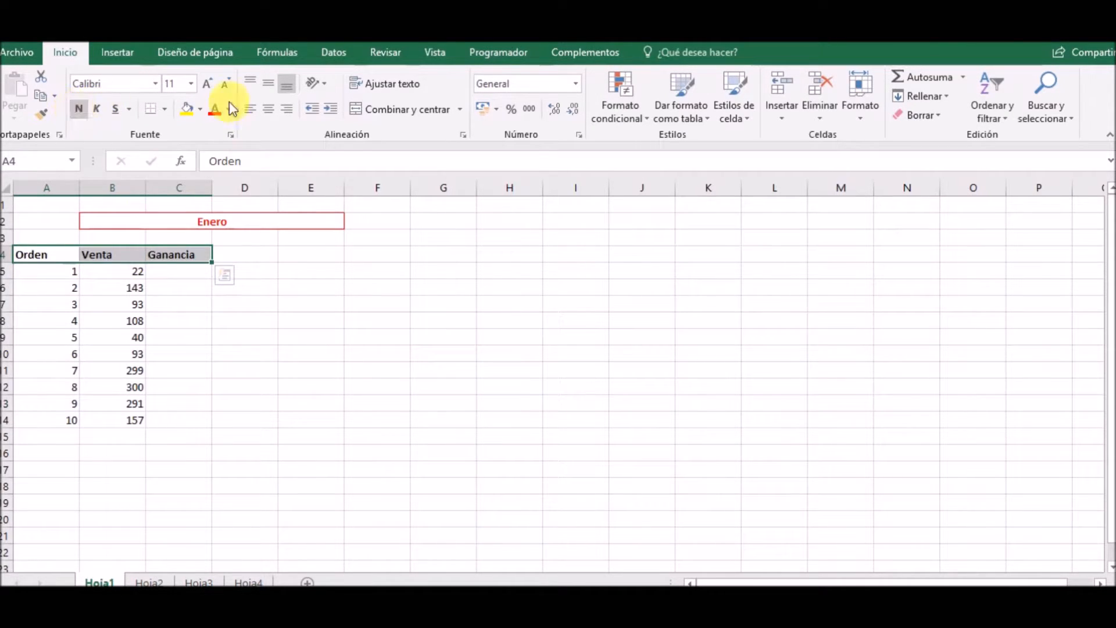
{"action": "left_click", "coordinate": [268, 109]}
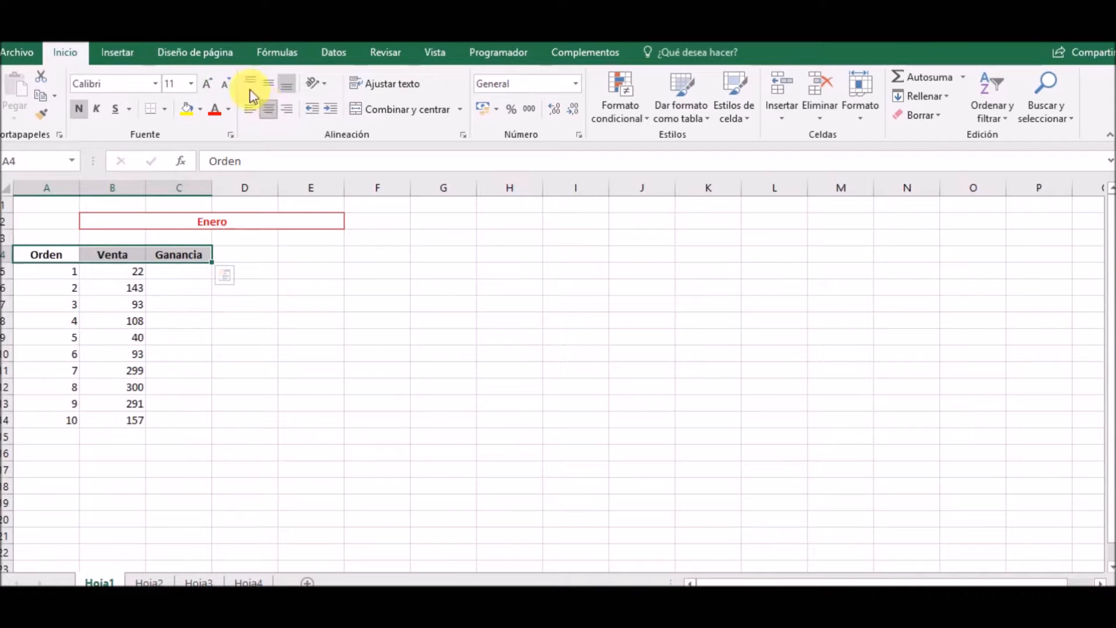
{"action": "left_click", "coordinate": [207, 83]}
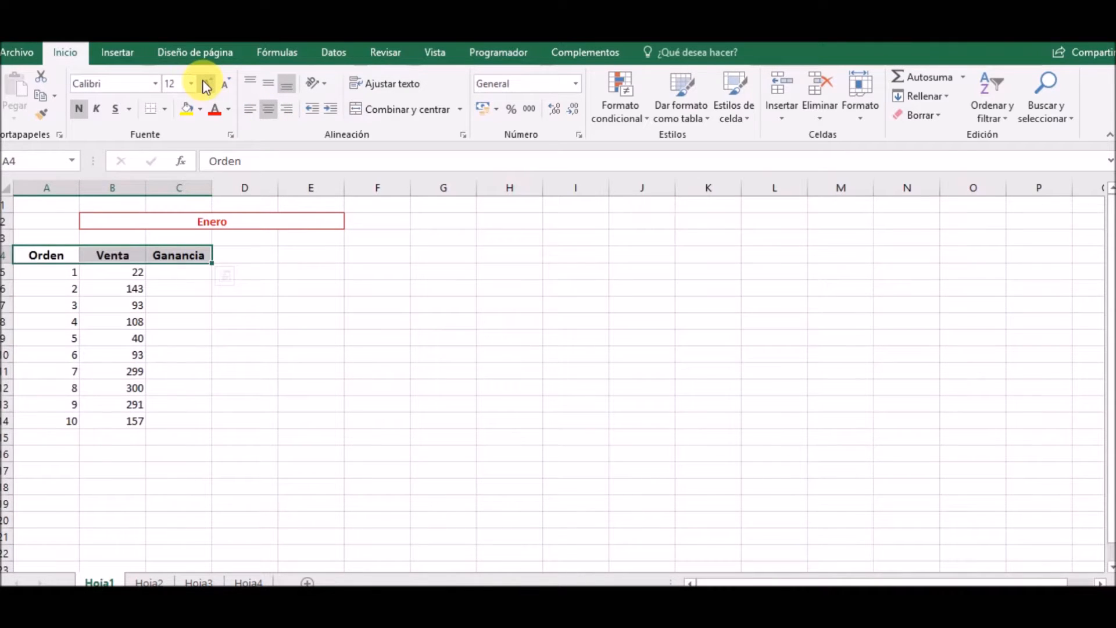
Step: Center the order numbers in A5:A14 and apply the Contabilidad number format to the sales in B5:B14
{"action": "left_click", "coordinate": [198, 289]}
{"action": "left_click_drag", "start_coordinate": [76, 276], "coordinate": [60, 419]}
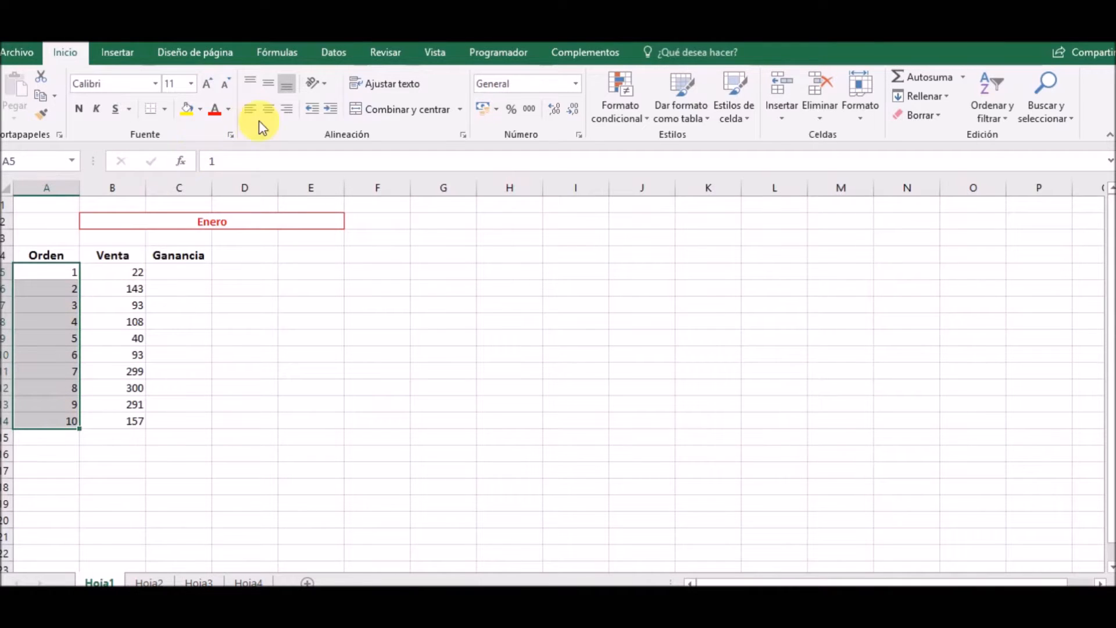
{"action": "left_click", "coordinate": [268, 109]}
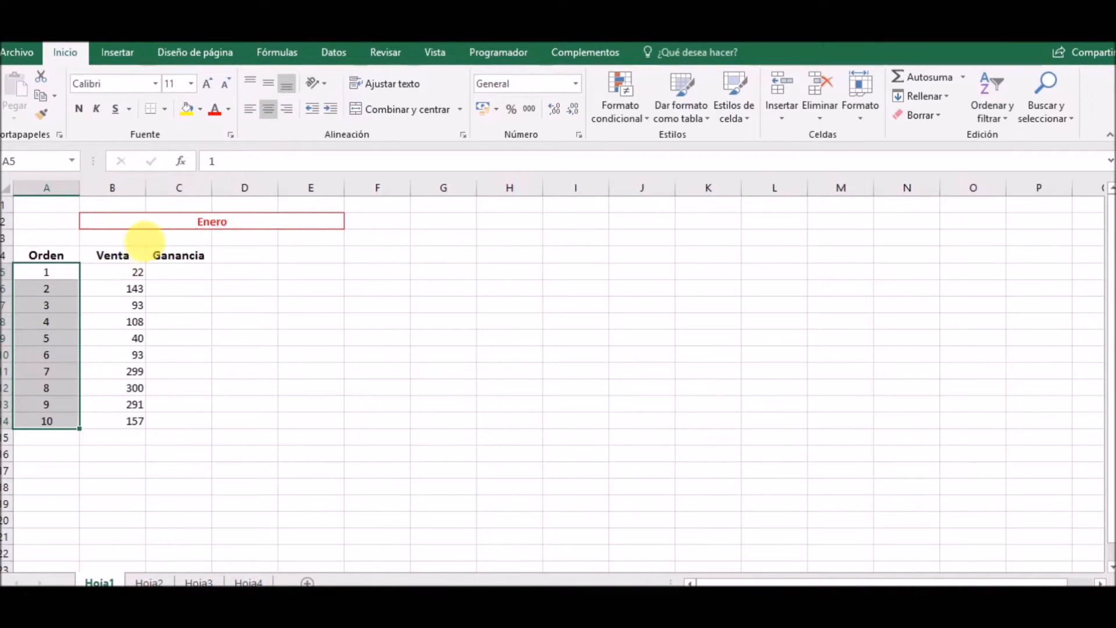
{"action": "left_click_drag", "start_coordinate": [141, 272], "coordinate": [145, 424]}
{"action": "left_click", "coordinate": [482, 110]}
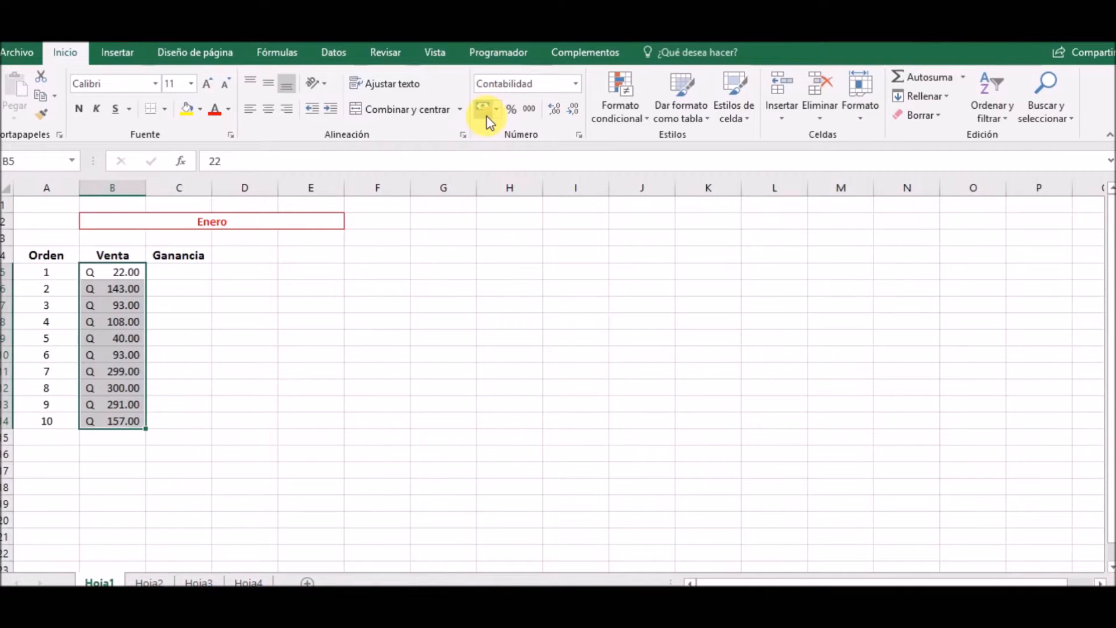
Step: Total the Venta column in cell B15 with =SUMA(B5:B14)
{"action": "left_click", "coordinate": [120, 446]}
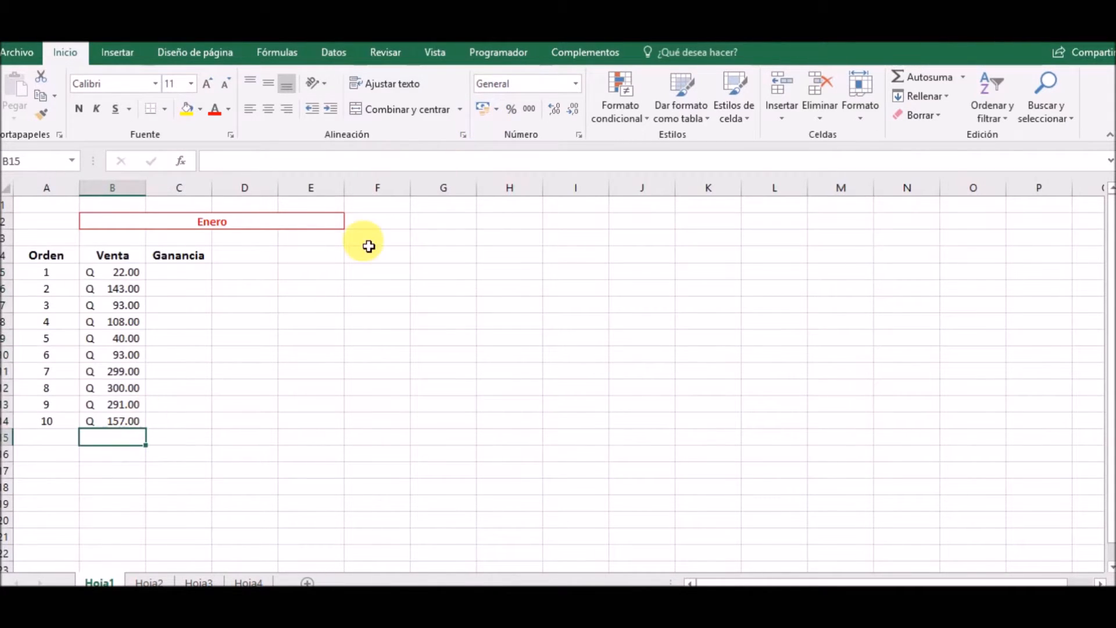
{"action": "left_click", "coordinate": [912, 75]}
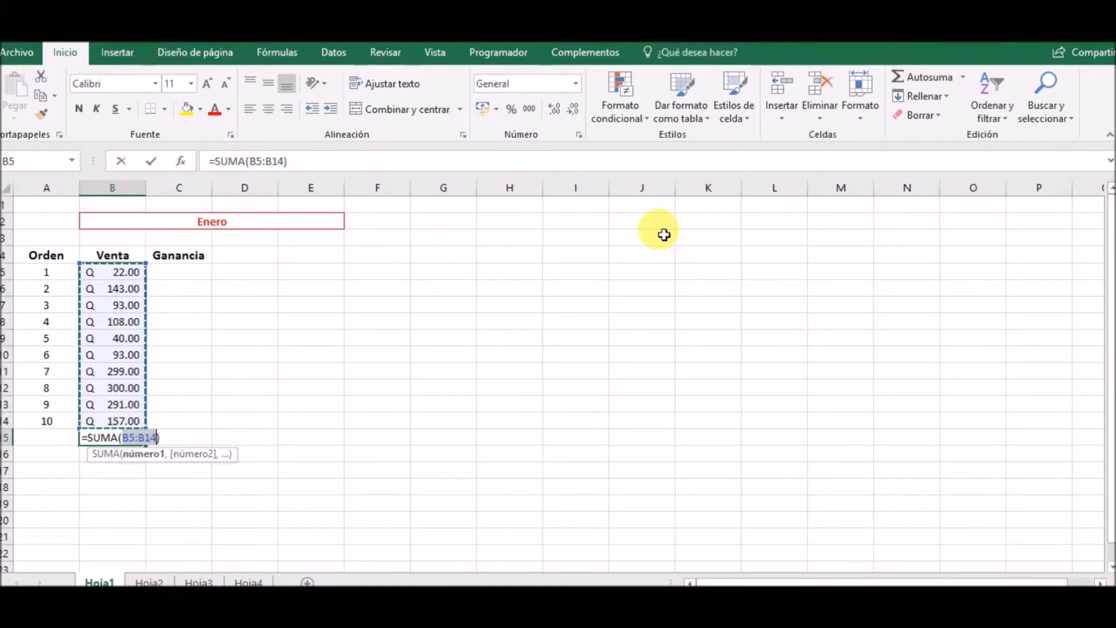
{"action": "key", "text": "Return"}
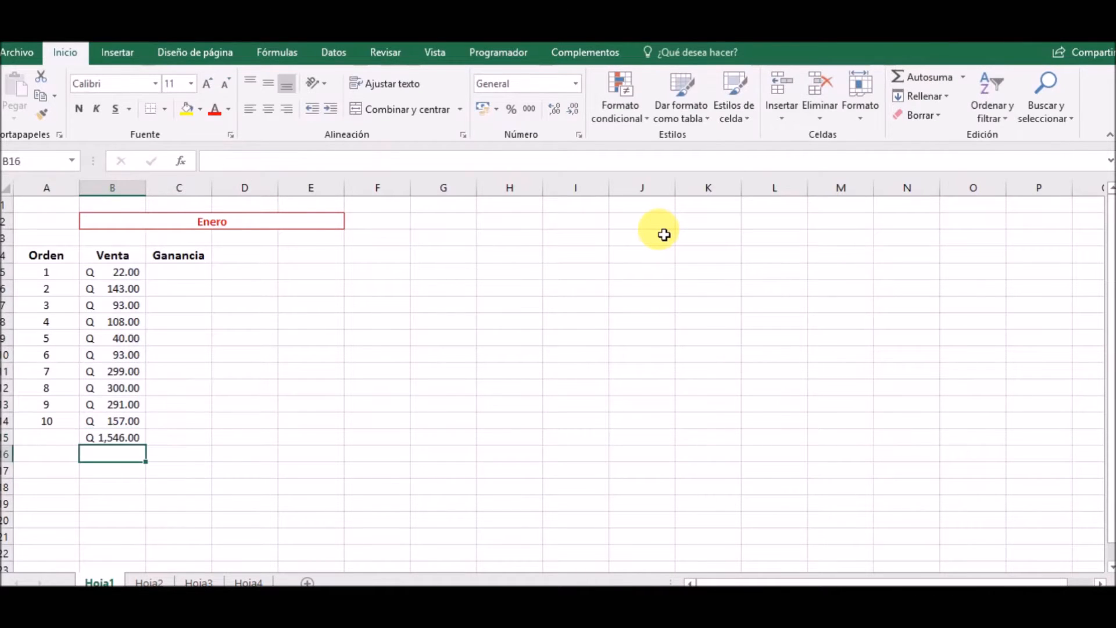
Step: Make the sales total in cell B15 bold and add a top border to it
{"action": "left_click", "coordinate": [125, 443]}
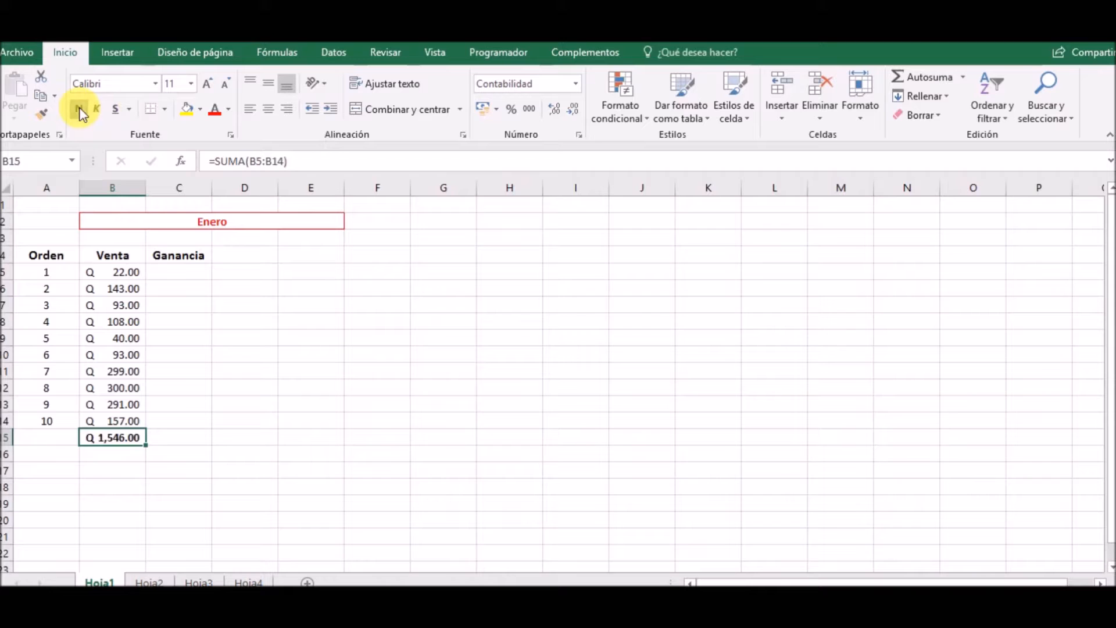
{"action": "left_click", "coordinate": [165, 110]}
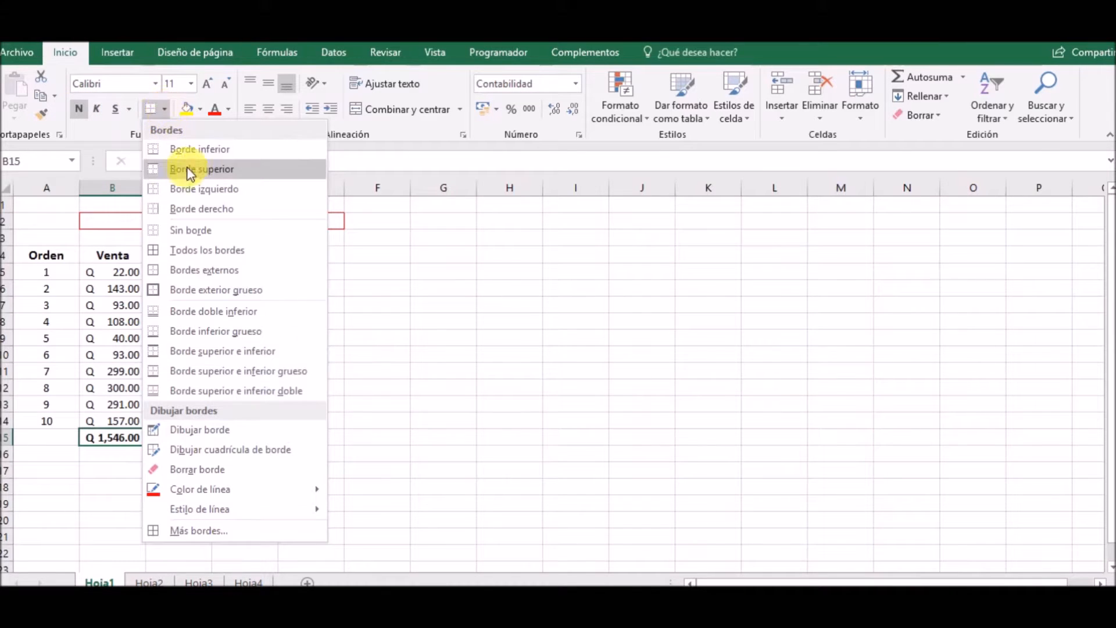
{"action": "left_click", "coordinate": [211, 170]}
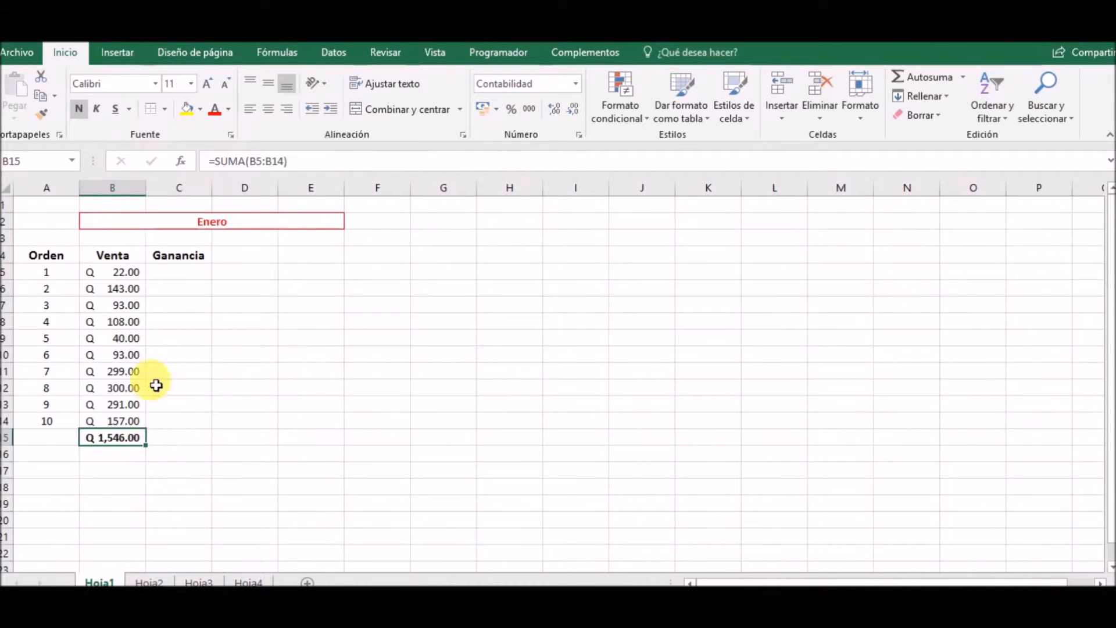
Step: Calculate the Ganancia column with =0.1*B5 in cell C5 and fill the formula down to C15
{"action": "left_click", "coordinate": [186, 272]}
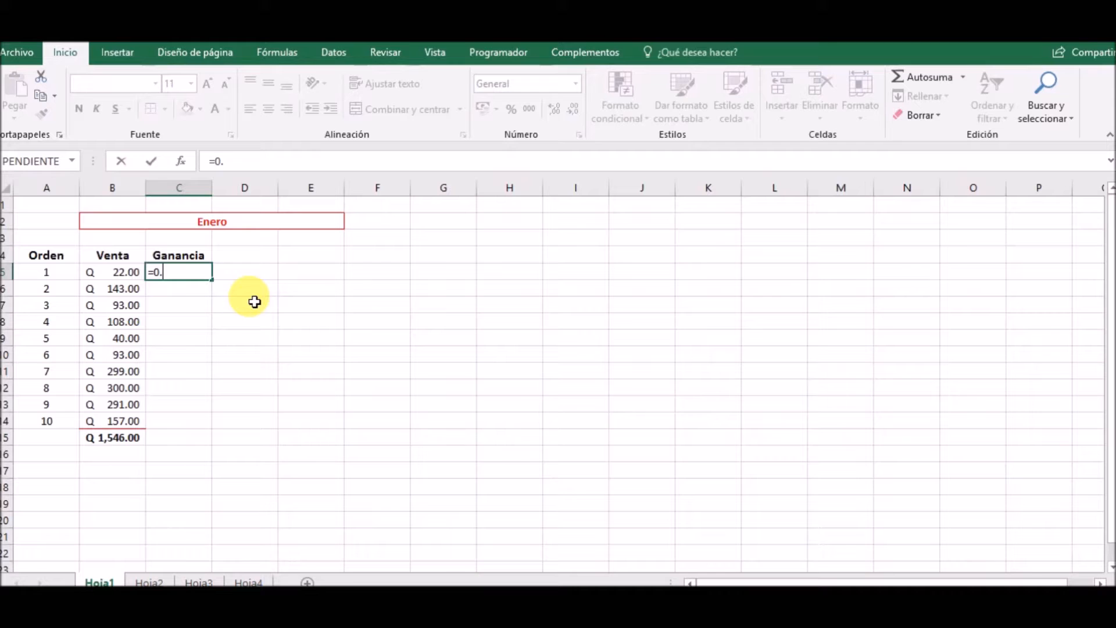
{"action": "left_click", "coordinate": [103, 274]}
{"action": "key", "text": "Return"}
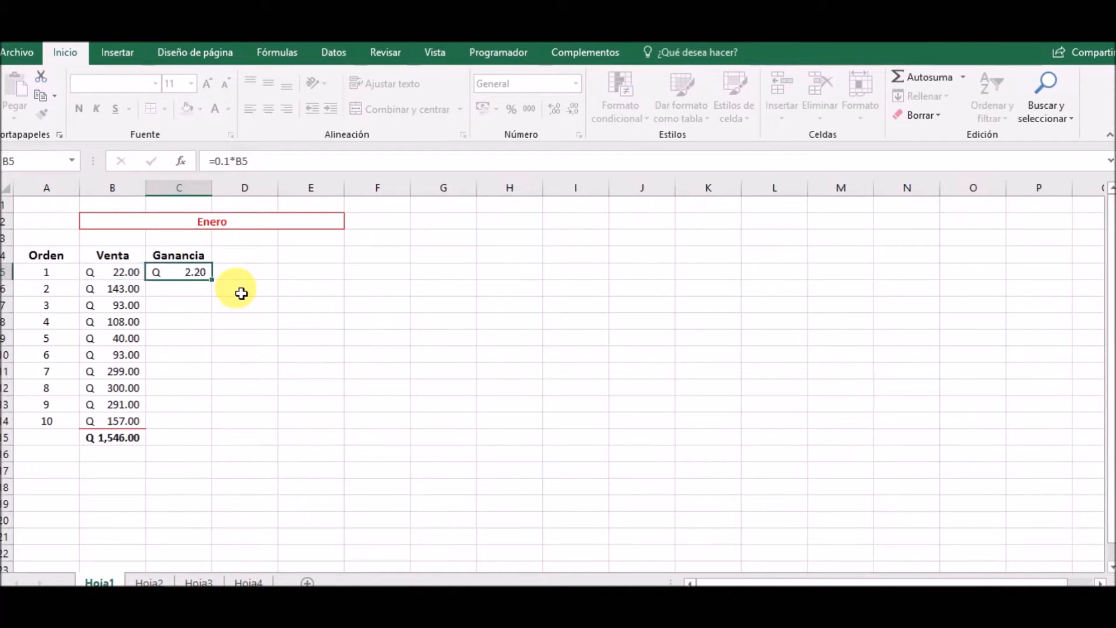
{"action": "key", "text": "Up"}
{"action": "left_click_drag", "start_coordinate": [217, 293], "coordinate": [200, 443]}
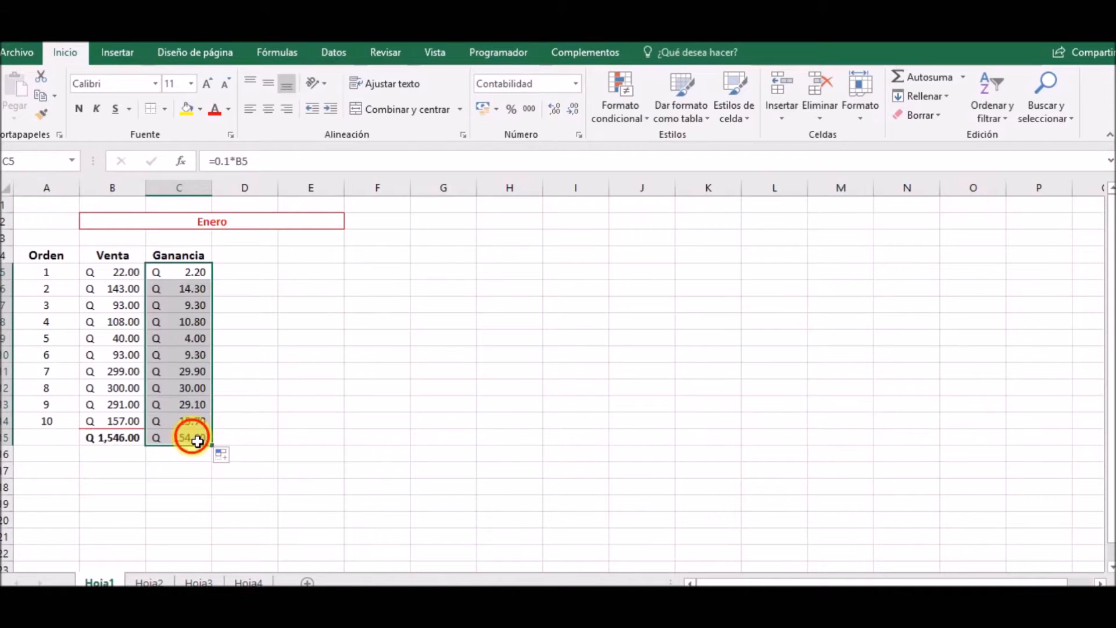
Step: Add a top border to the Ganancia total in cell C15 and make it bold
{"action": "left_click", "coordinate": [200, 443]}
{"action": "left_click", "coordinate": [154, 110]}
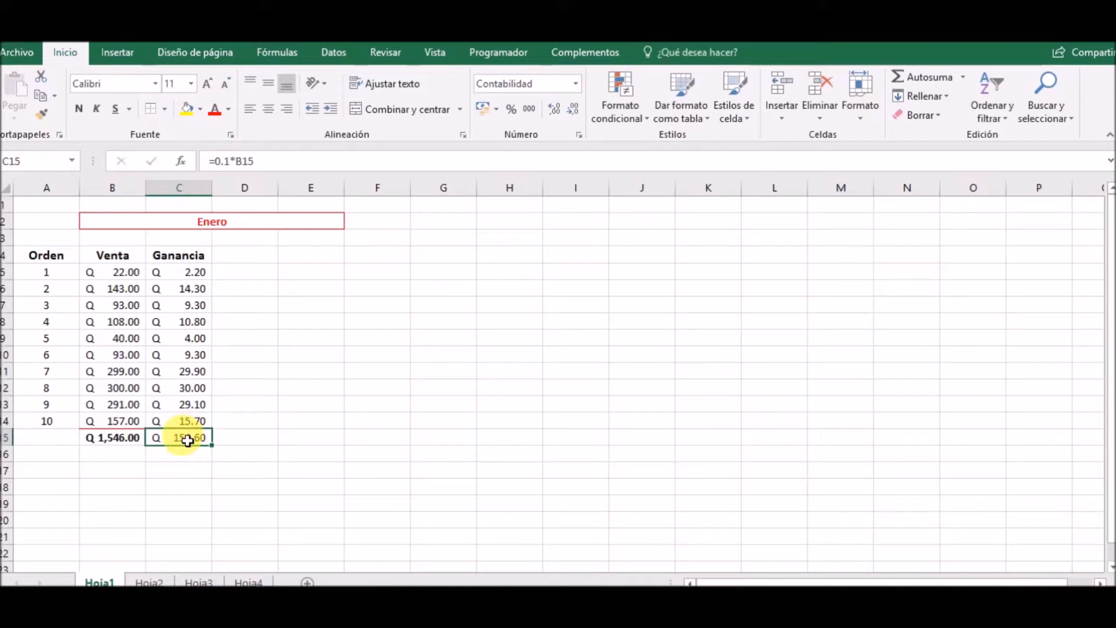
{"action": "left_click", "coordinate": [79, 111]}
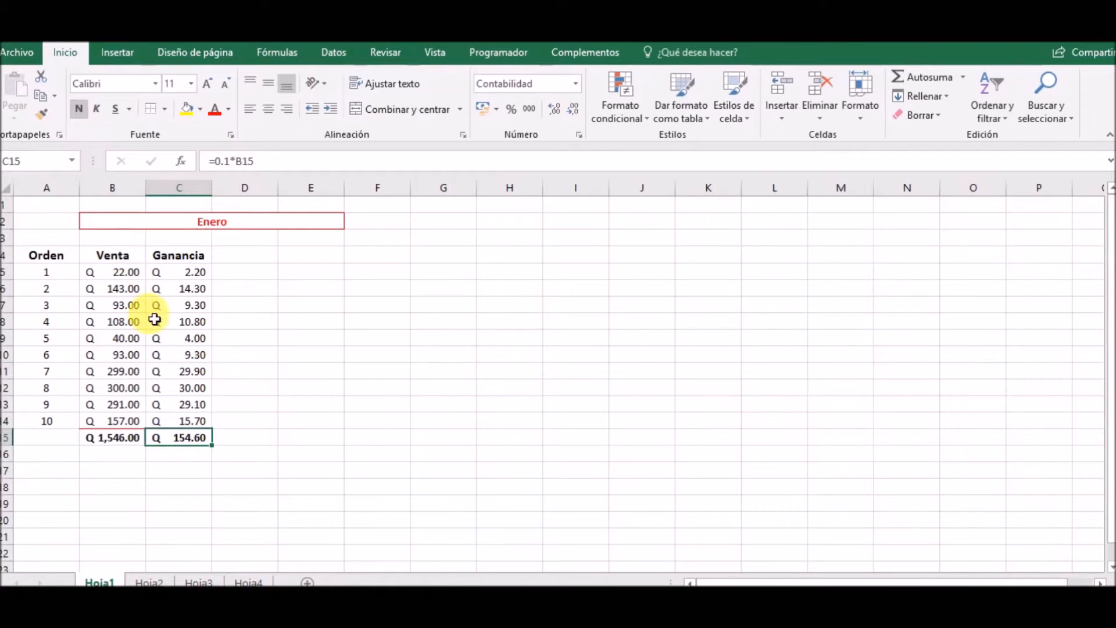
Step: Select the empty cell E9 and stop recording the macro
{"action": "left_click", "coordinate": [322, 343]}
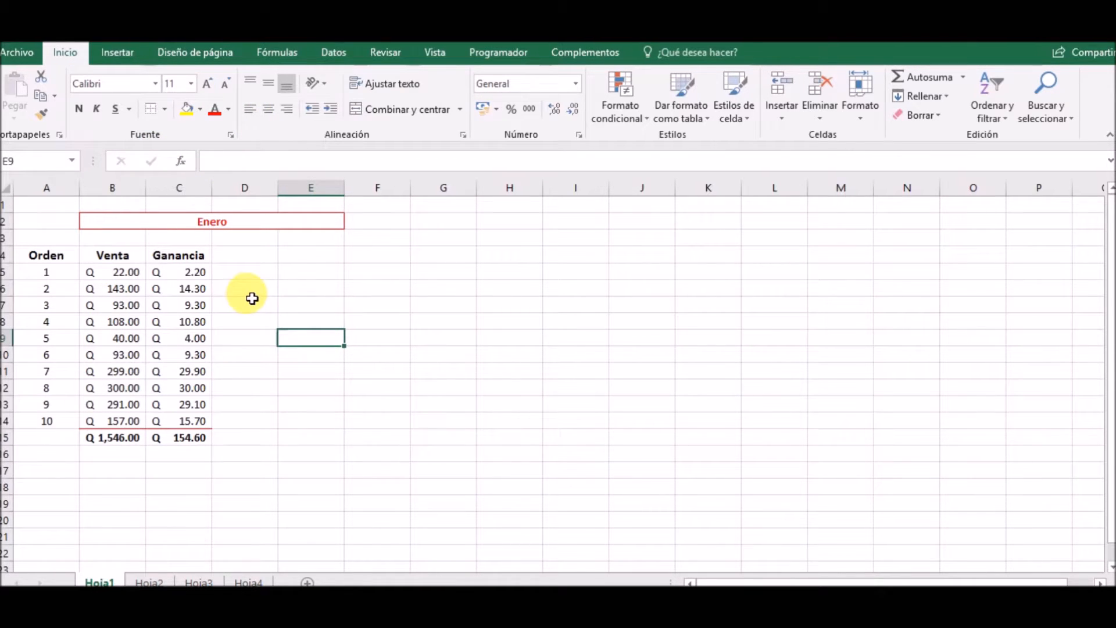
{"action": "left_click", "coordinate": [438, 54]}
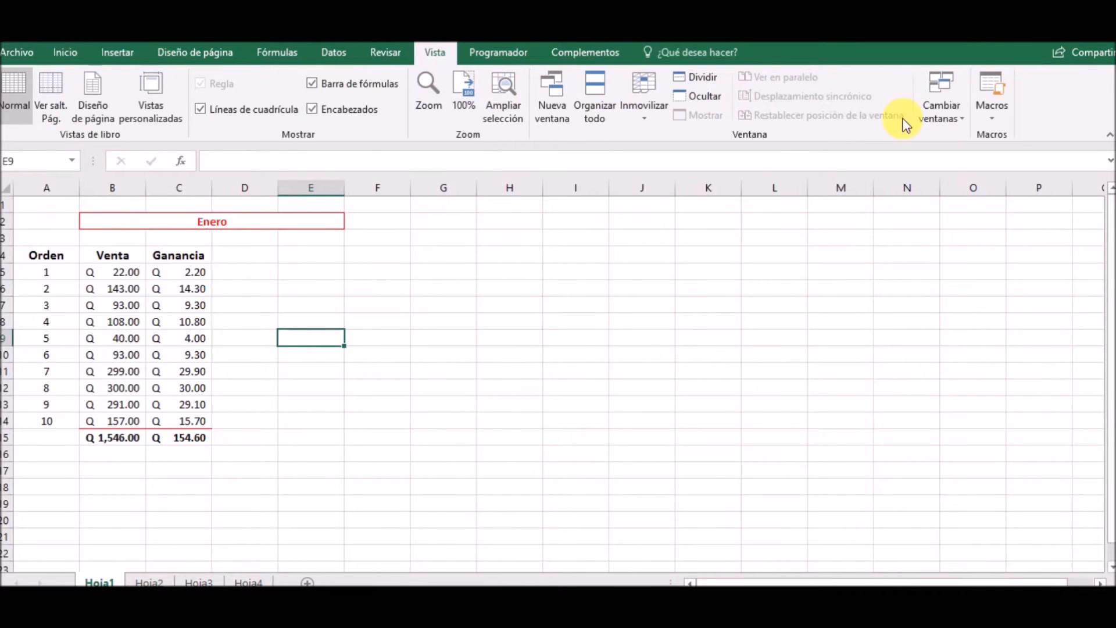
{"action": "left_click", "coordinate": [987, 121]}
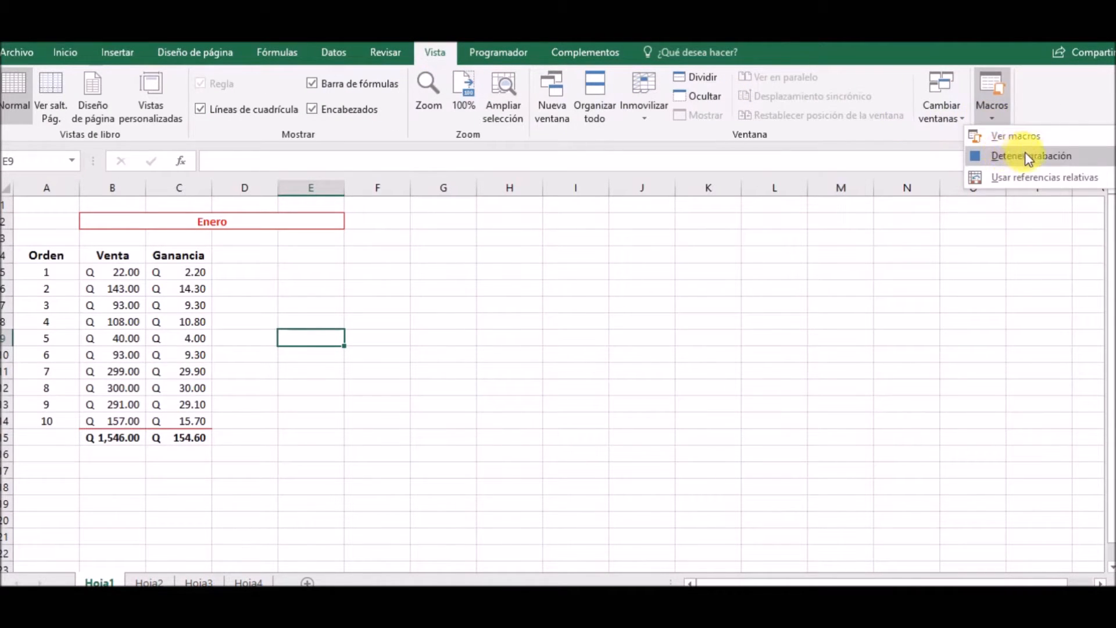
{"action": "left_click", "coordinate": [1028, 156]}
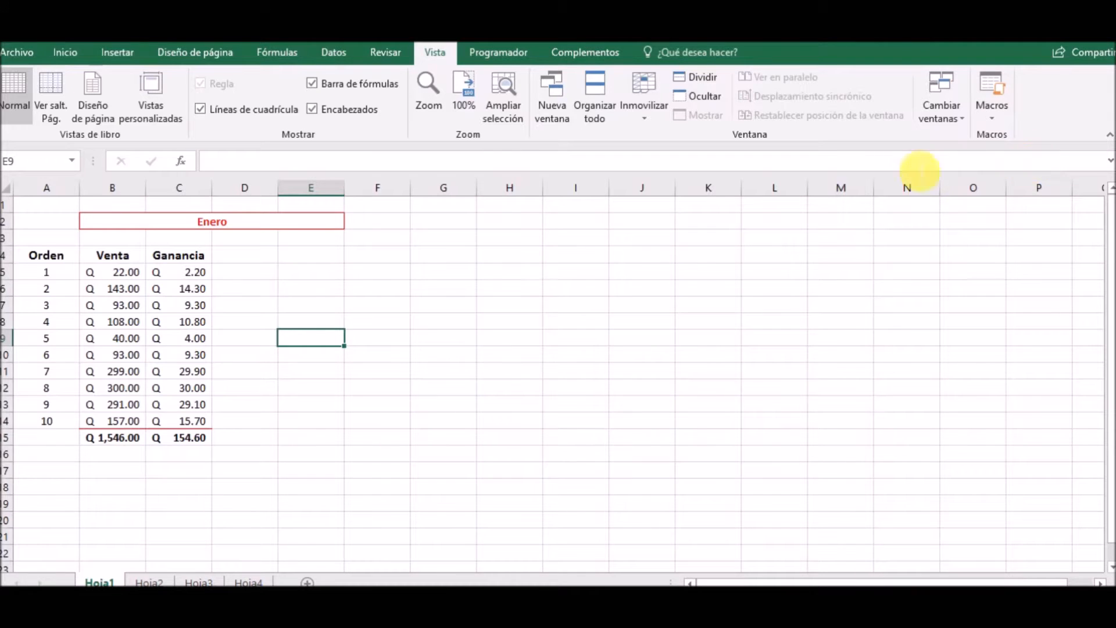
Step: Run the recorded formatting macro on the Enero sheet, starting from an empty cell outside the table
{"action": "left_click", "coordinate": [329, 297]}
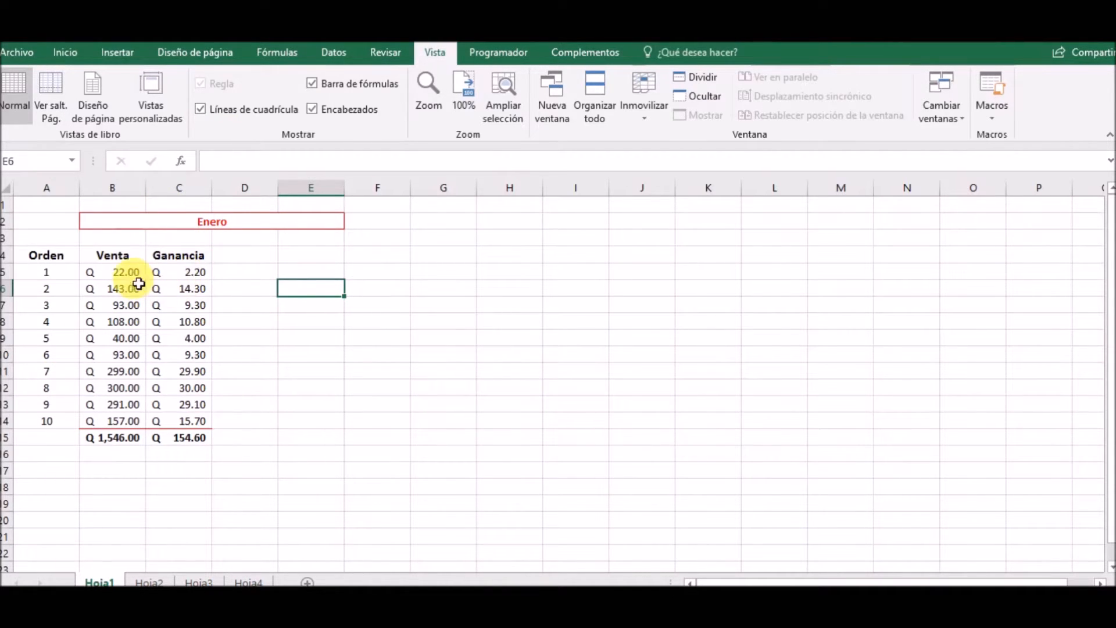
{"action": "left_click", "coordinate": [62, 257]}
{"action": "left_click", "coordinate": [68, 213]}
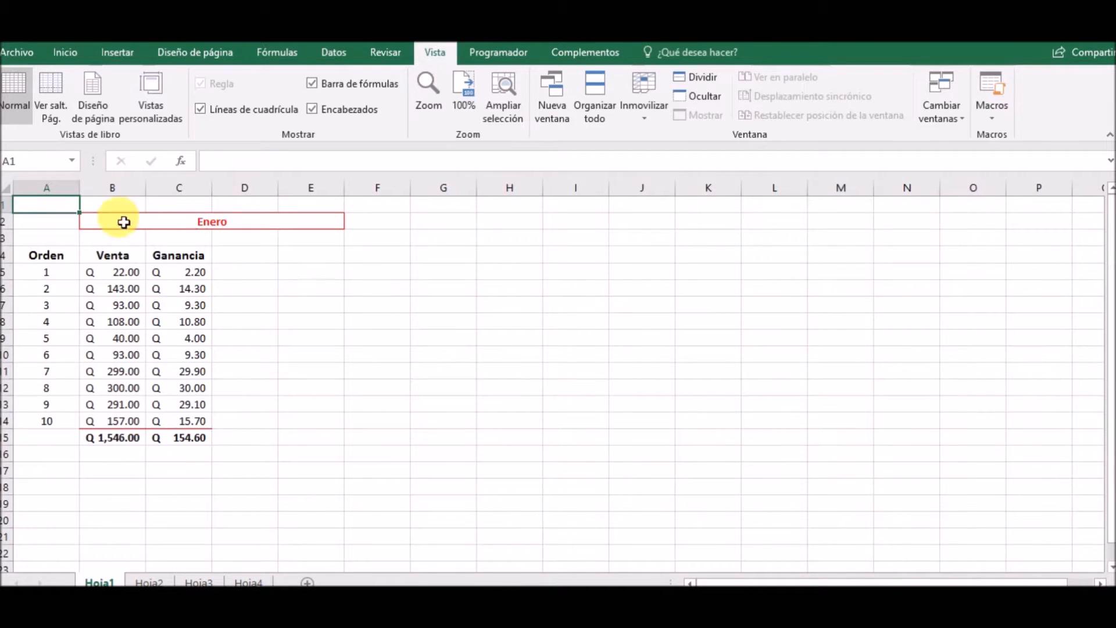
{"action": "left_click", "coordinate": [398, 293]}
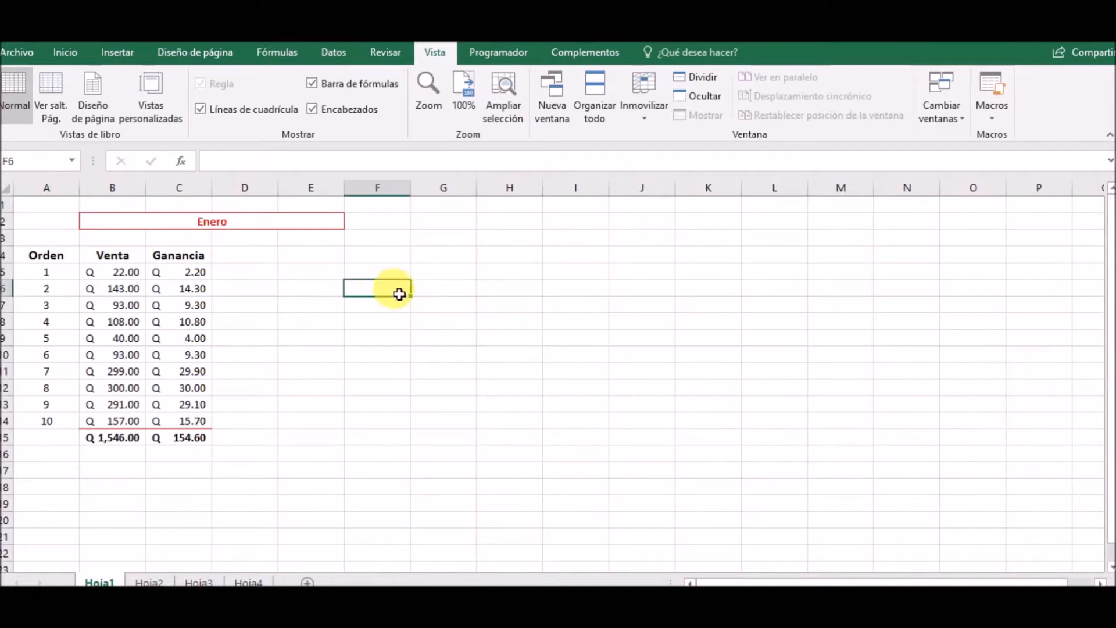
{"action": "key", "text": "ctrl+m"}
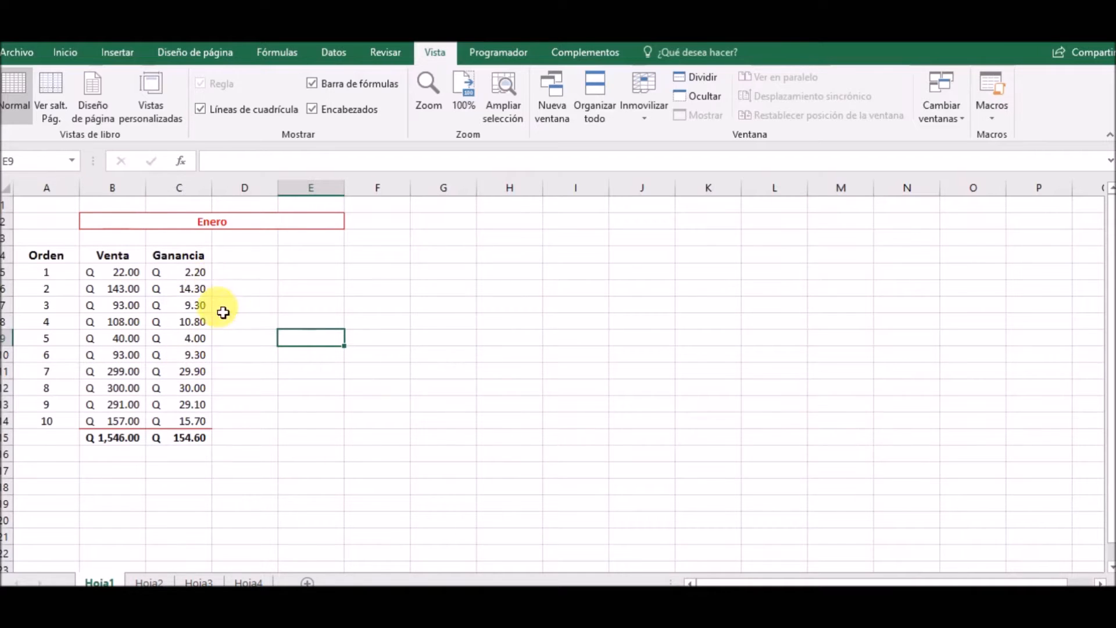
{"action": "left_click", "coordinate": [383, 319]}
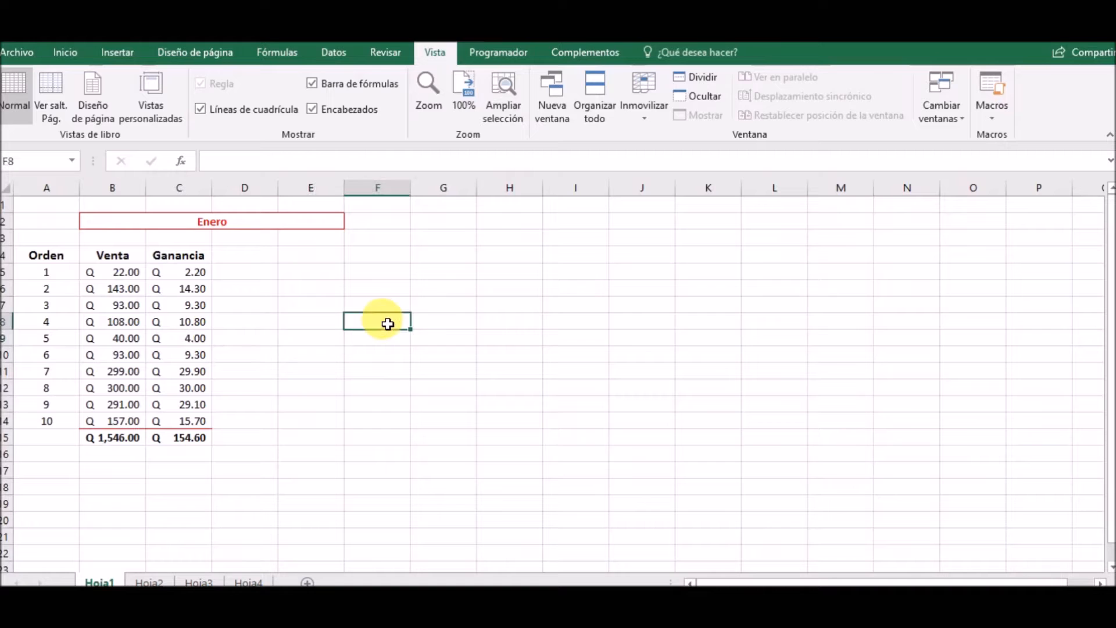
Step: Run the formatting macro on the Febrero sheet, Hoja2, and compare its table and totals with the Enero sheet
{"action": "left_click", "coordinate": [151, 580]}
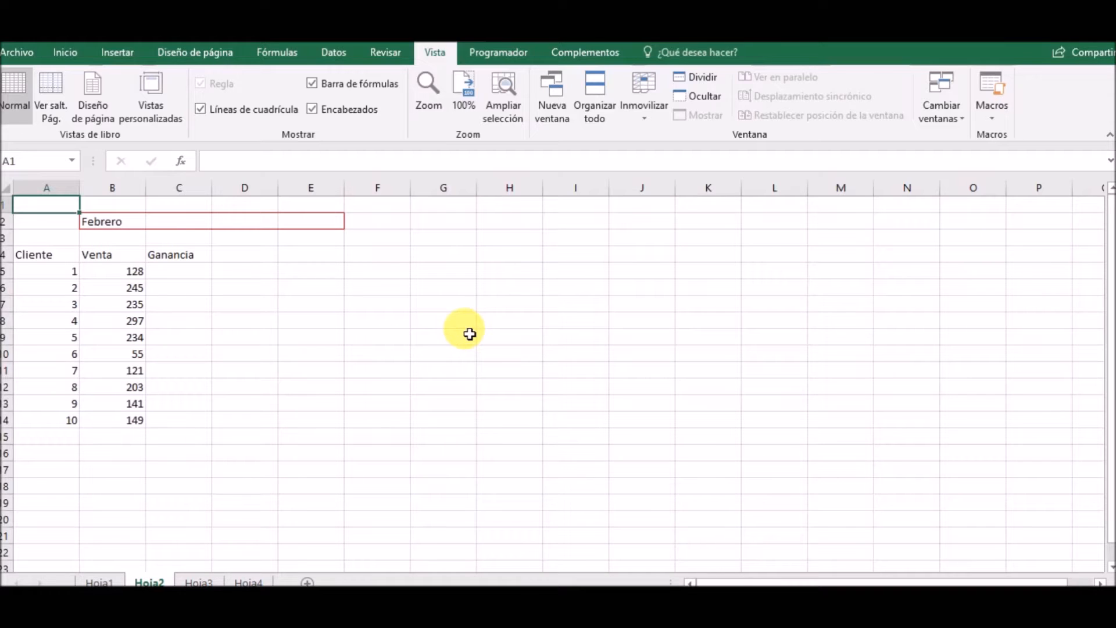
{"action": "key", "text": "ctrl+m"}
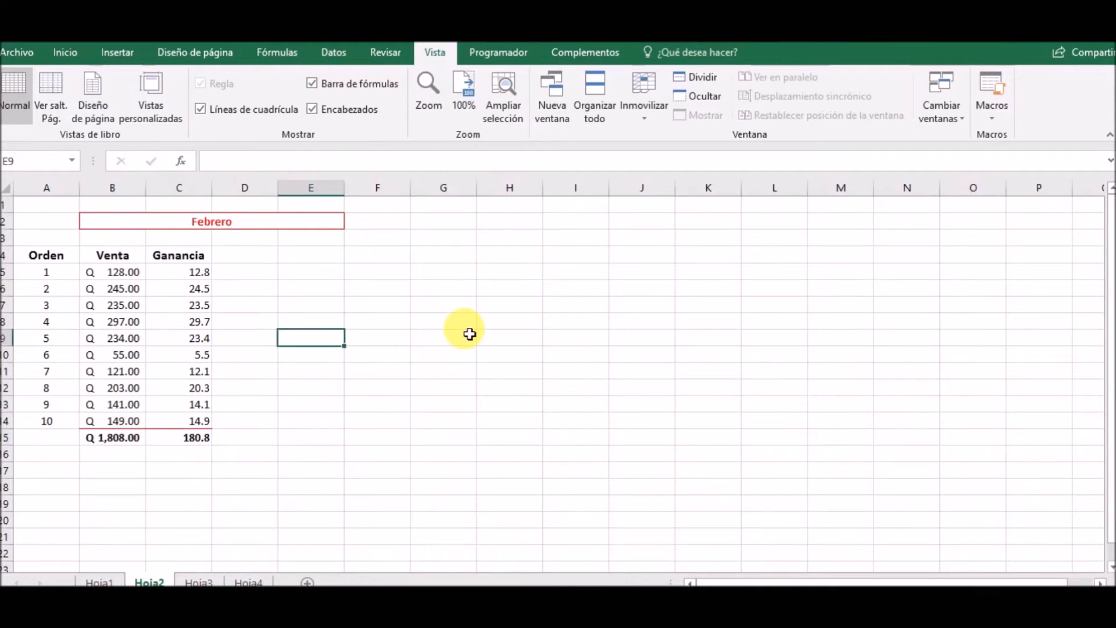
{"action": "left_click", "coordinate": [100, 580]}
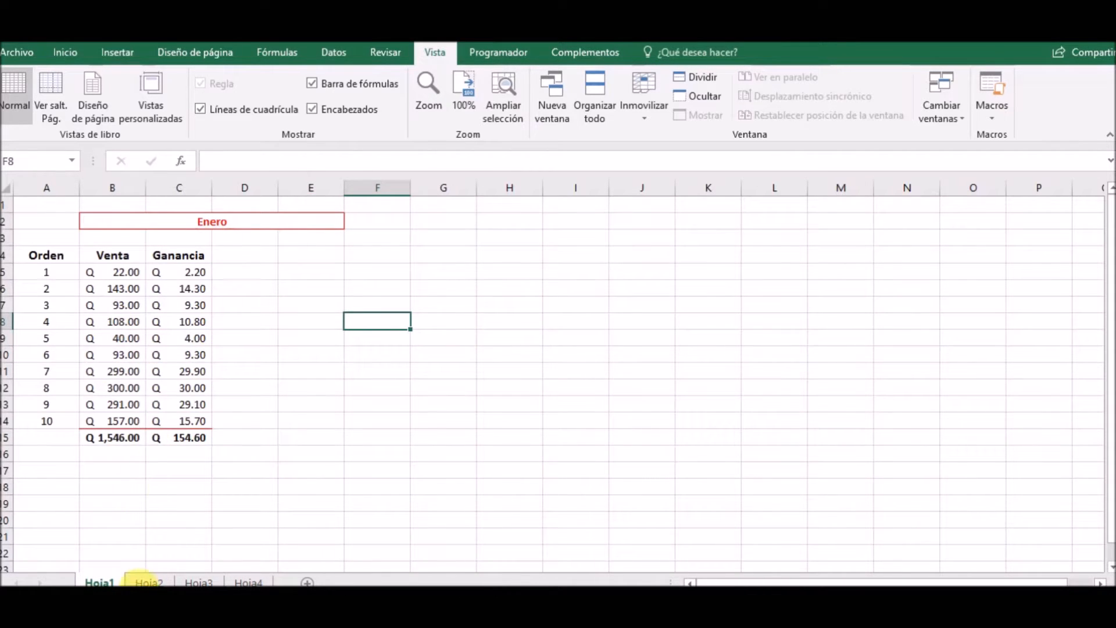
{"action": "left_click", "coordinate": [150, 580]}
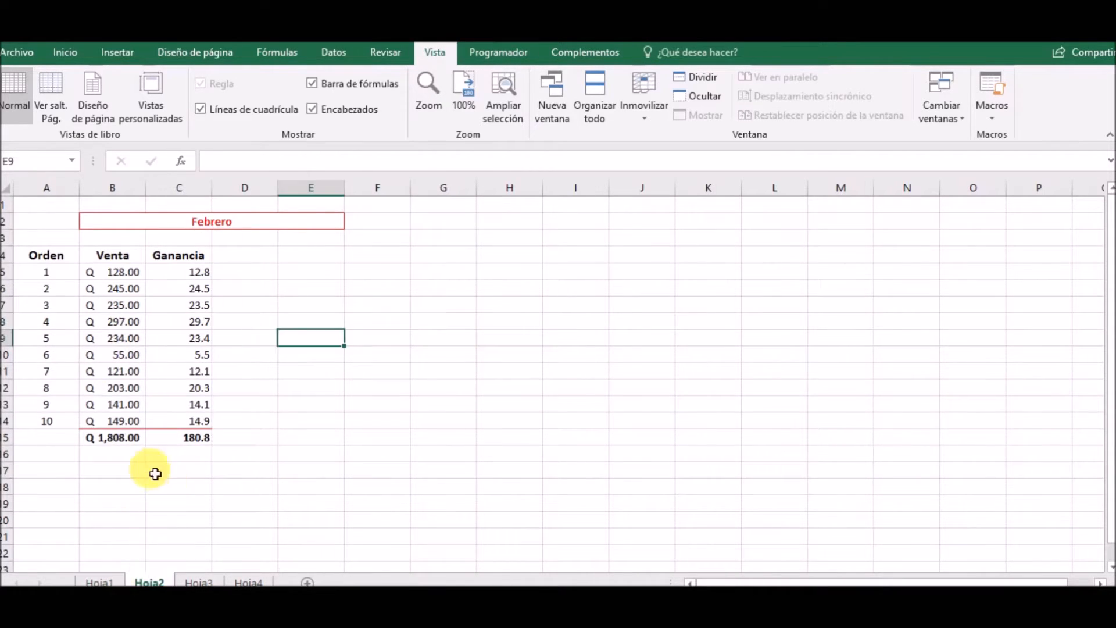
{"action": "left_click", "coordinate": [123, 439]}
{"action": "left_click", "coordinate": [204, 443]}
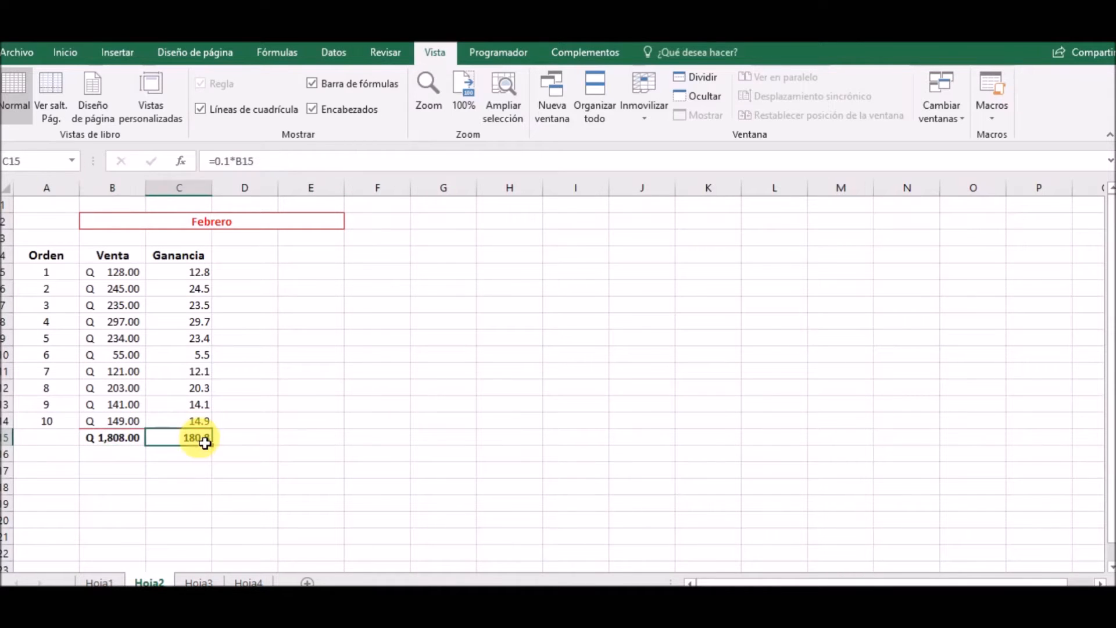
{"action": "left_click", "coordinate": [314, 307]}
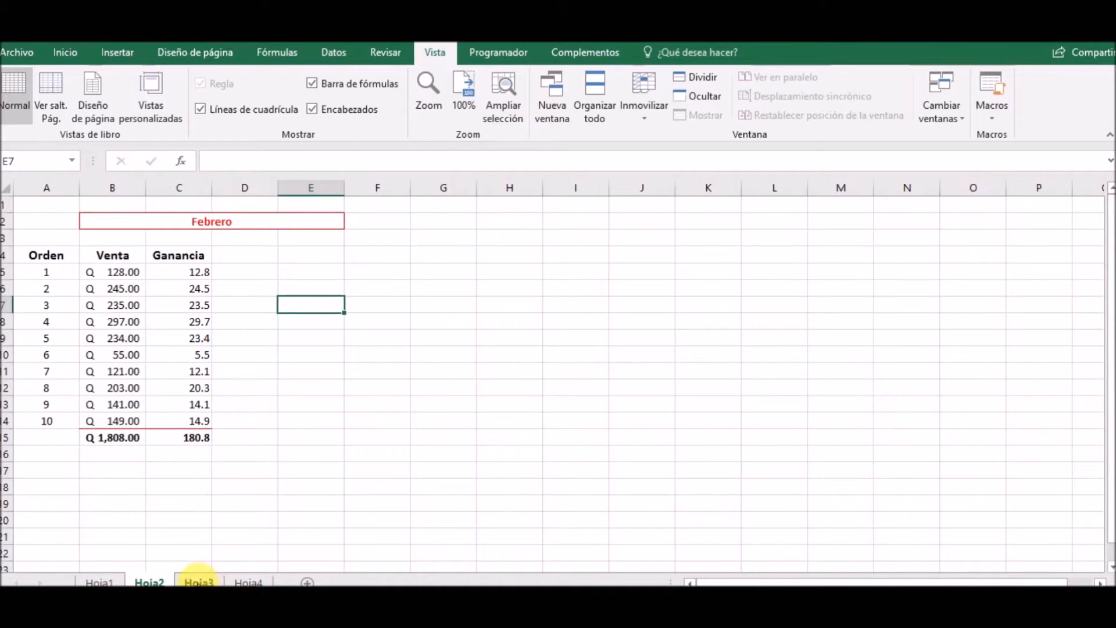
Step: Run the formatting macro on the Marzo and Abril sheets, Hoja3 and Hoja4, and return to the Enero sheet
{"action": "left_click", "coordinate": [198, 581]}
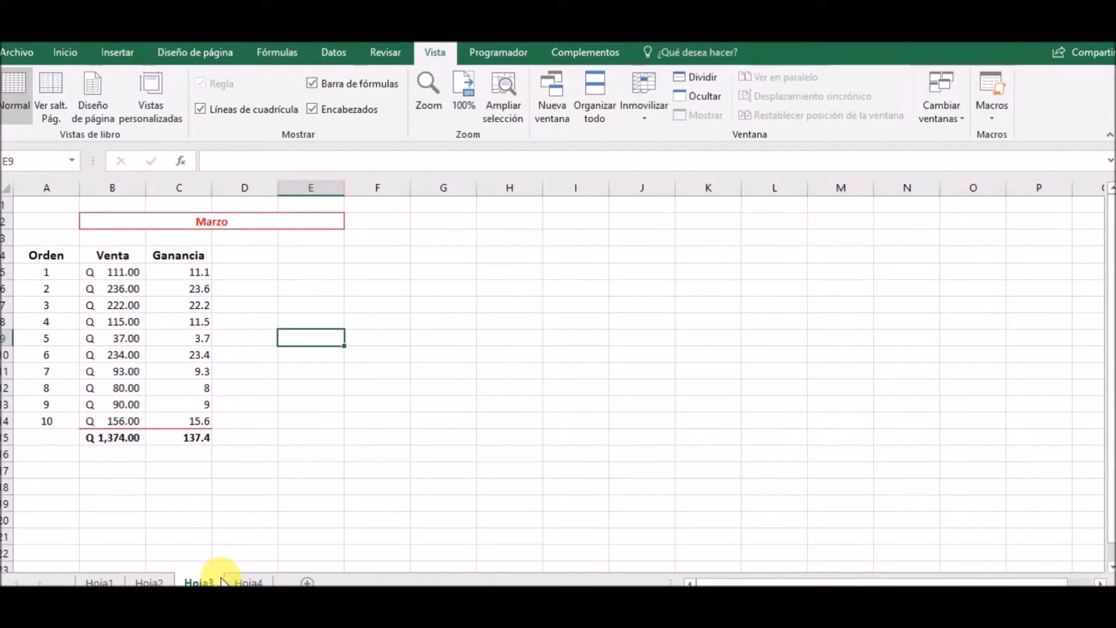
{"action": "left_click", "coordinate": [240, 581]}
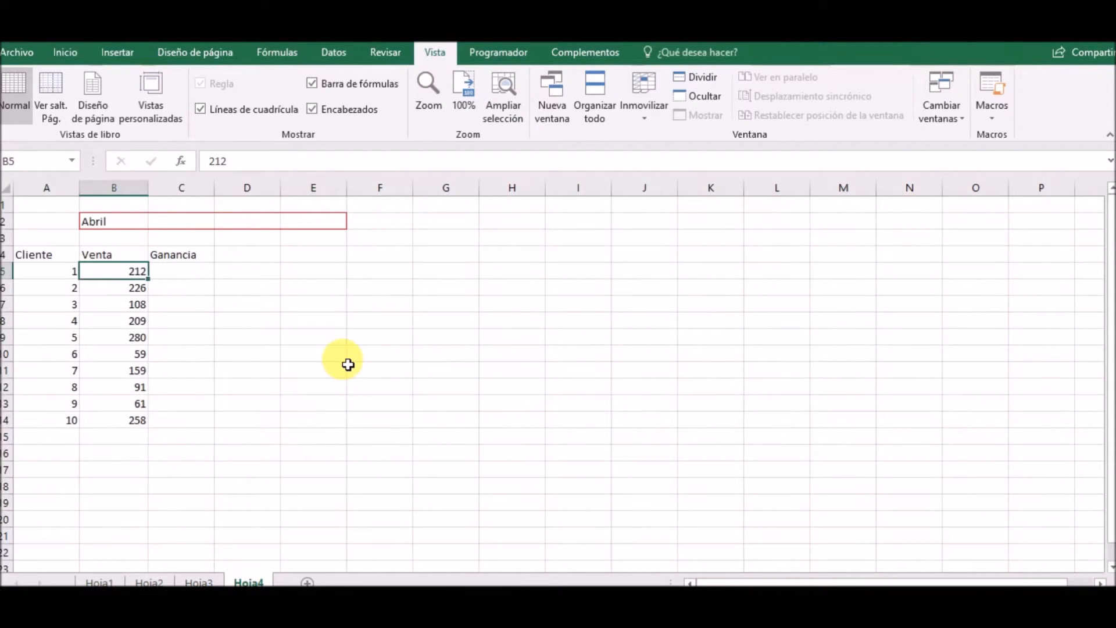
{"action": "key", "text": "ctrl+m"}
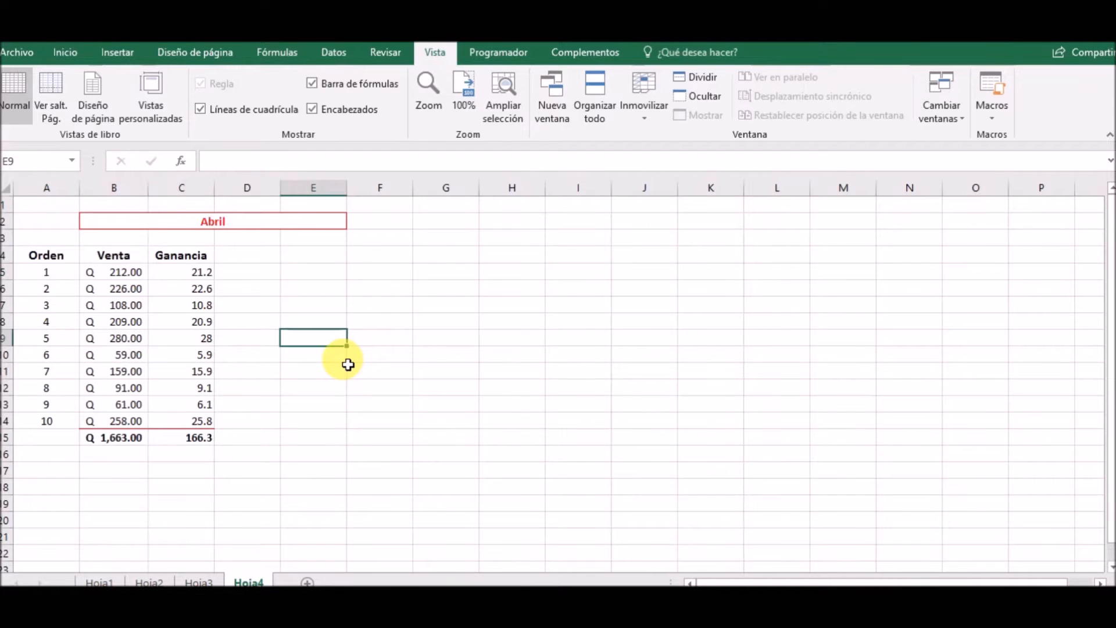
{"action": "left_click", "coordinate": [100, 582]}
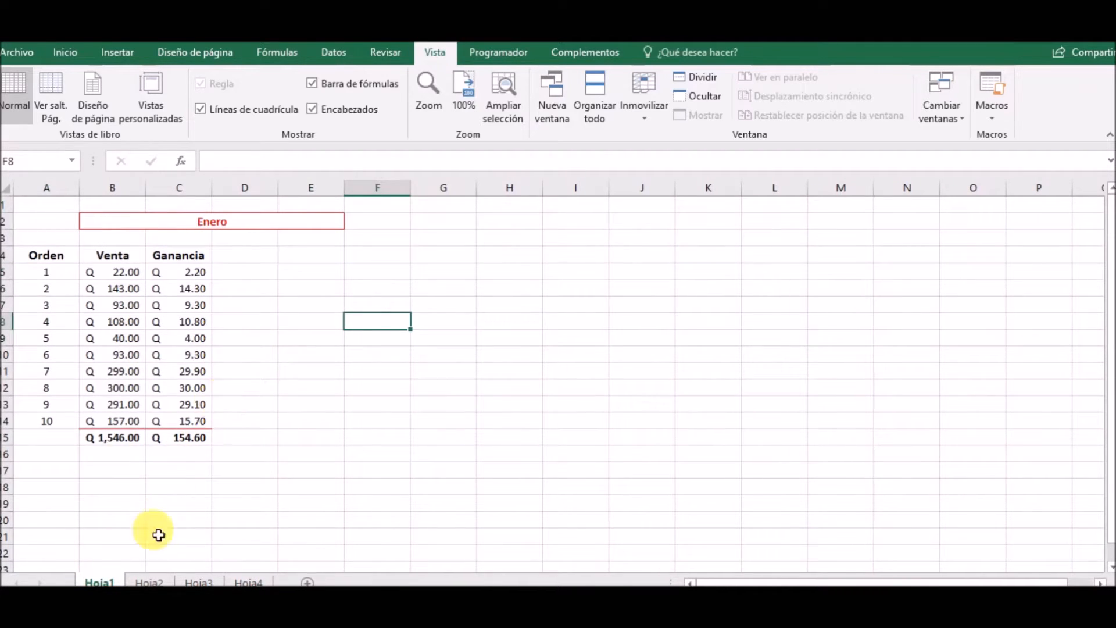
{"action": "left_click", "coordinate": [152, 582]}
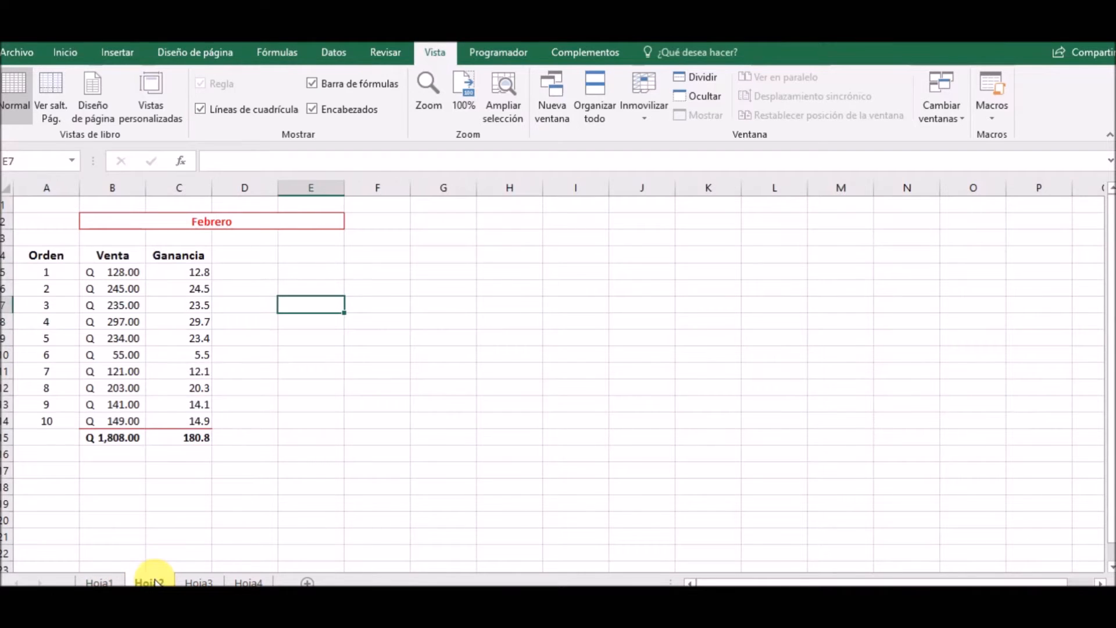
{"action": "left_click", "coordinate": [101, 580]}
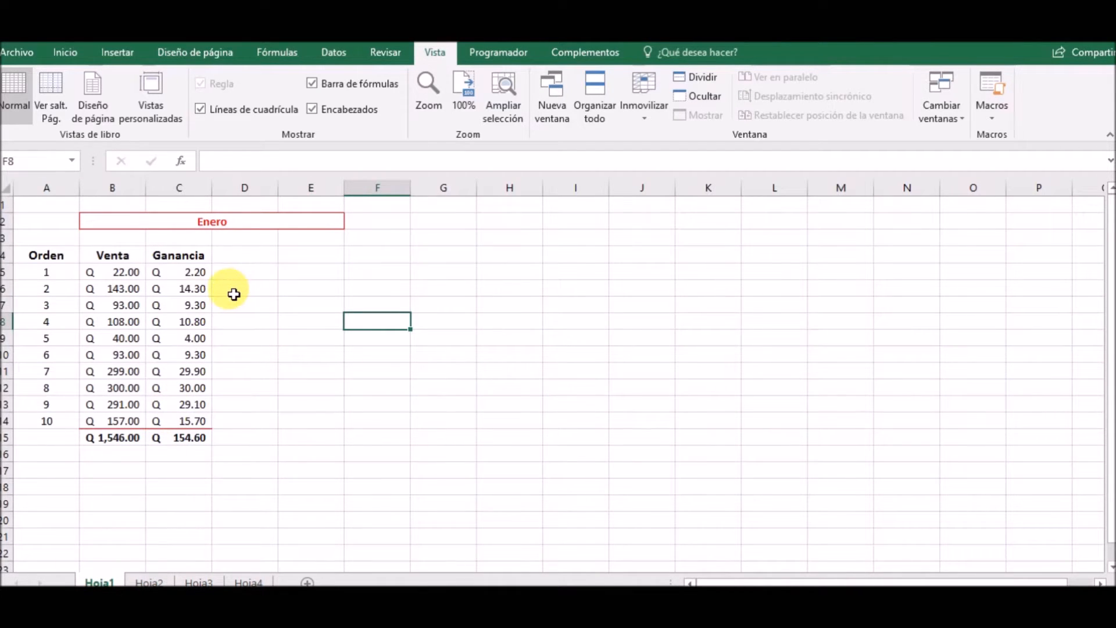
{"action": "left_click", "coordinate": [254, 271]}
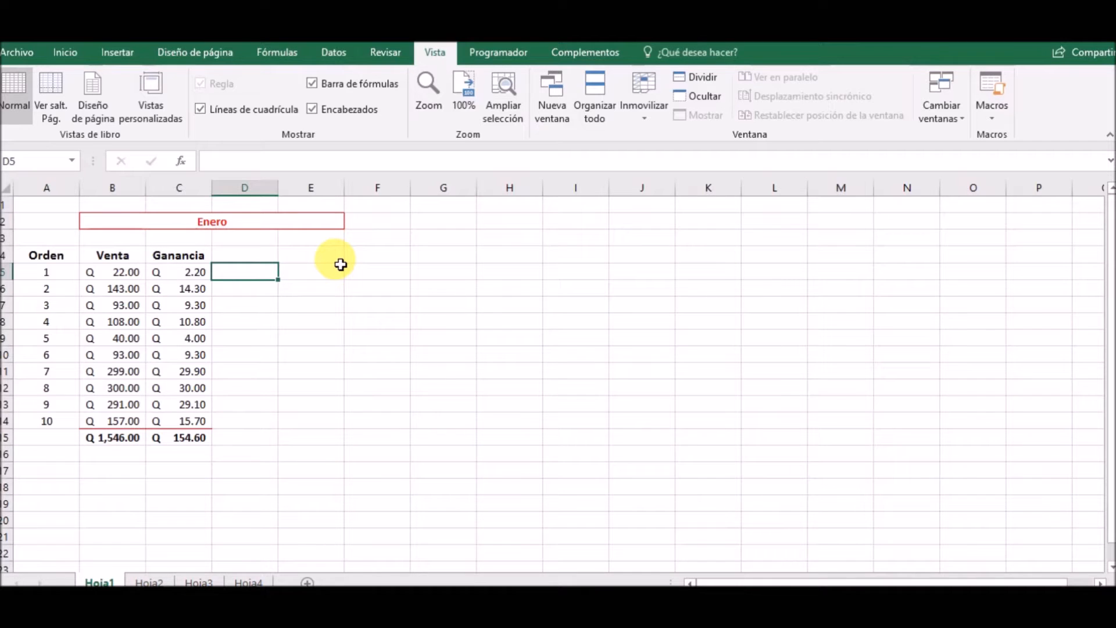
{"action": "left_click", "coordinate": [257, 253]}
{"action": "type", "text": "C"}
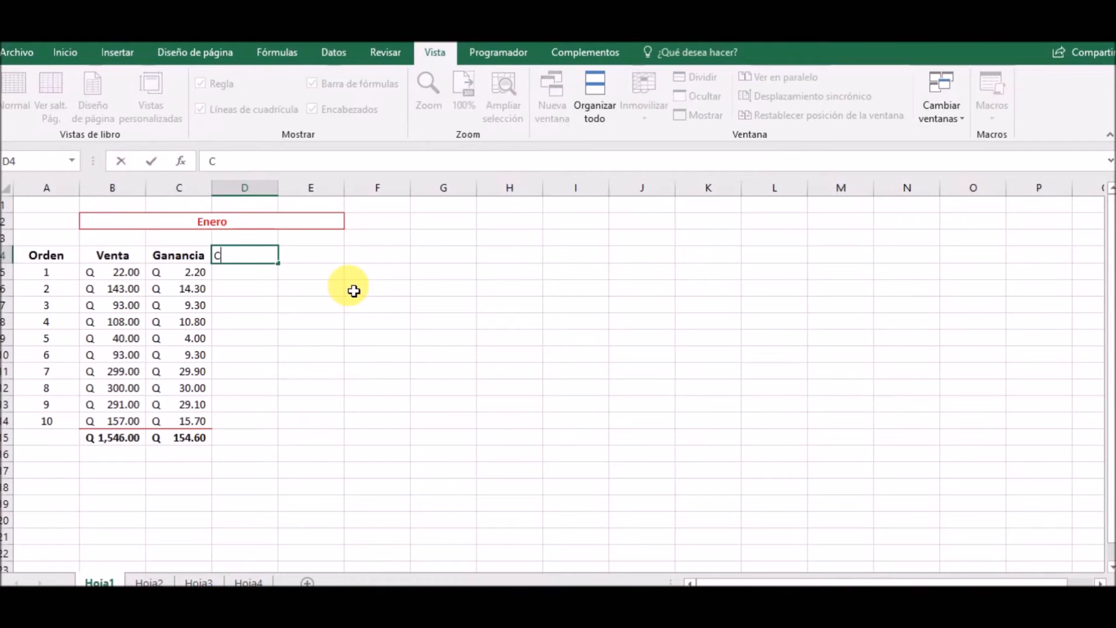
{"action": "key", "text": "Return"}
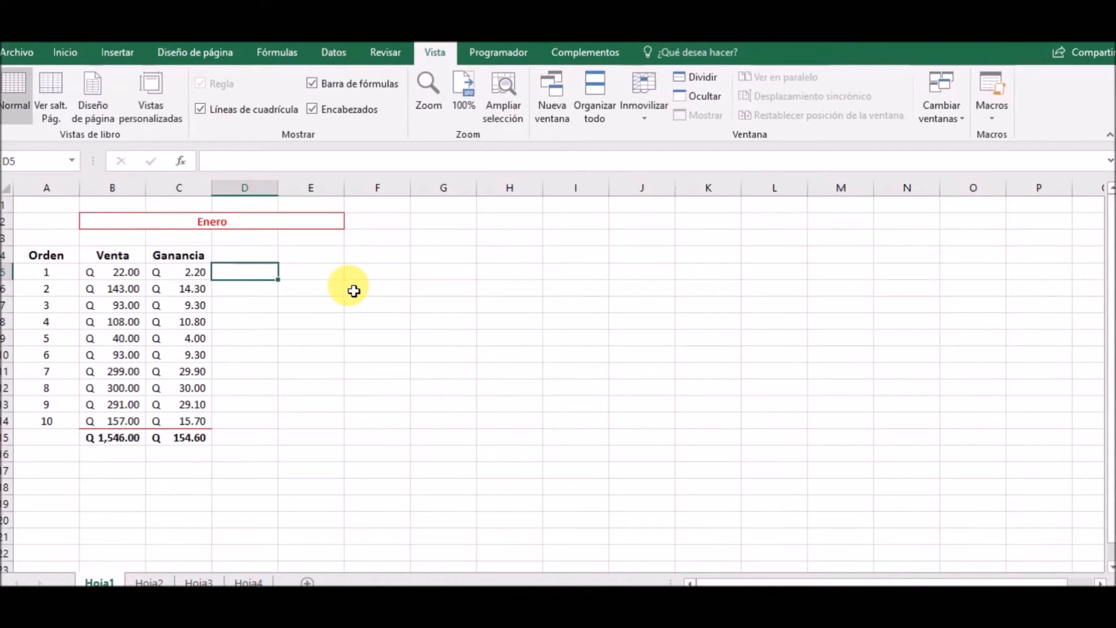
Step: Start recording Macro4 from cell D4, stored in Este libro, with g as its Ctrl shortcut letter
{"action": "left_click", "coordinate": [264, 256]}
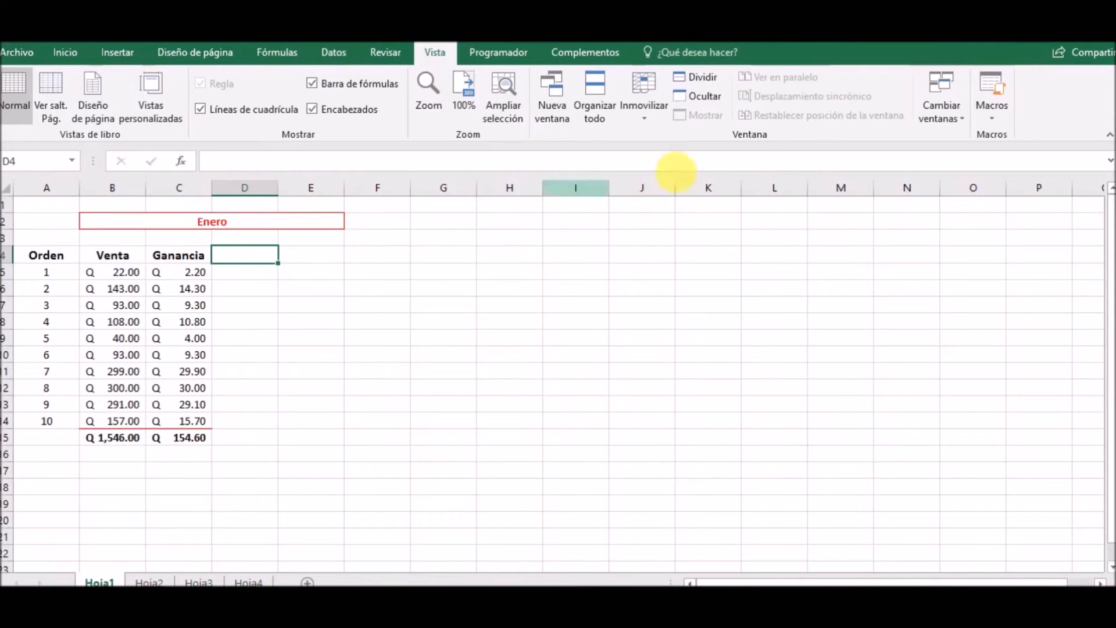
{"action": "left_click", "coordinate": [996, 112]}
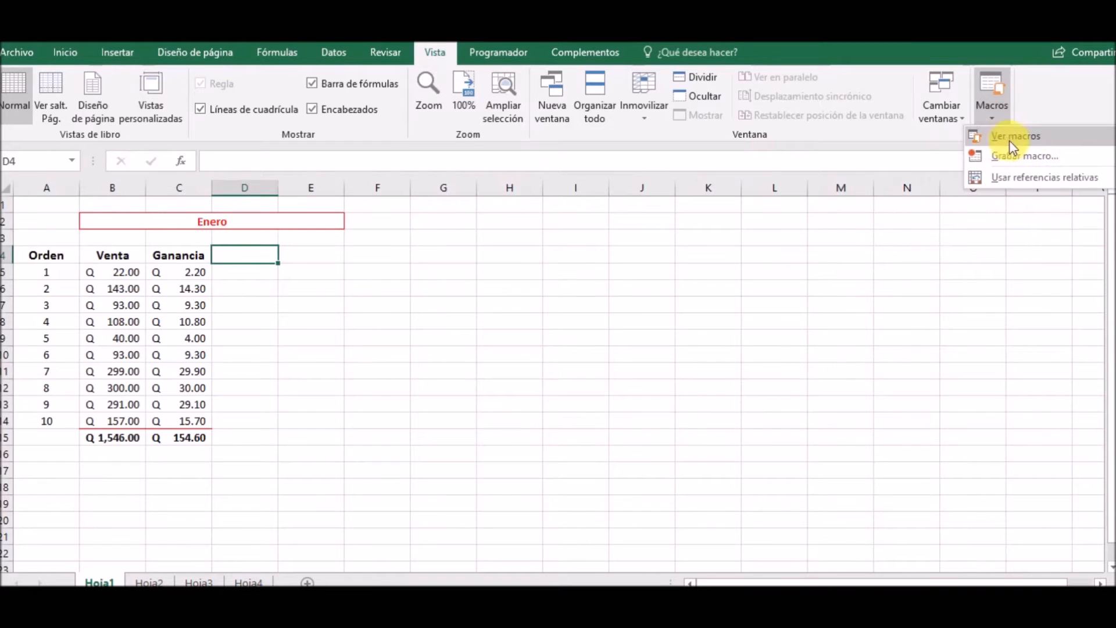
{"action": "left_click", "coordinate": [1070, 162]}
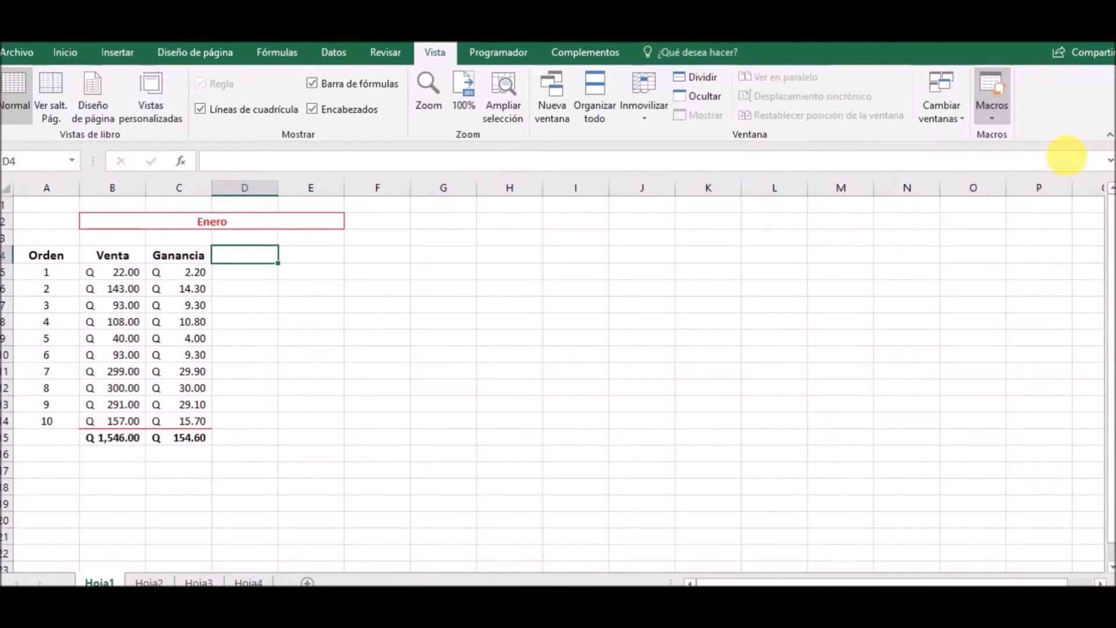
{"action": "left_click", "coordinate": [610, 325]}
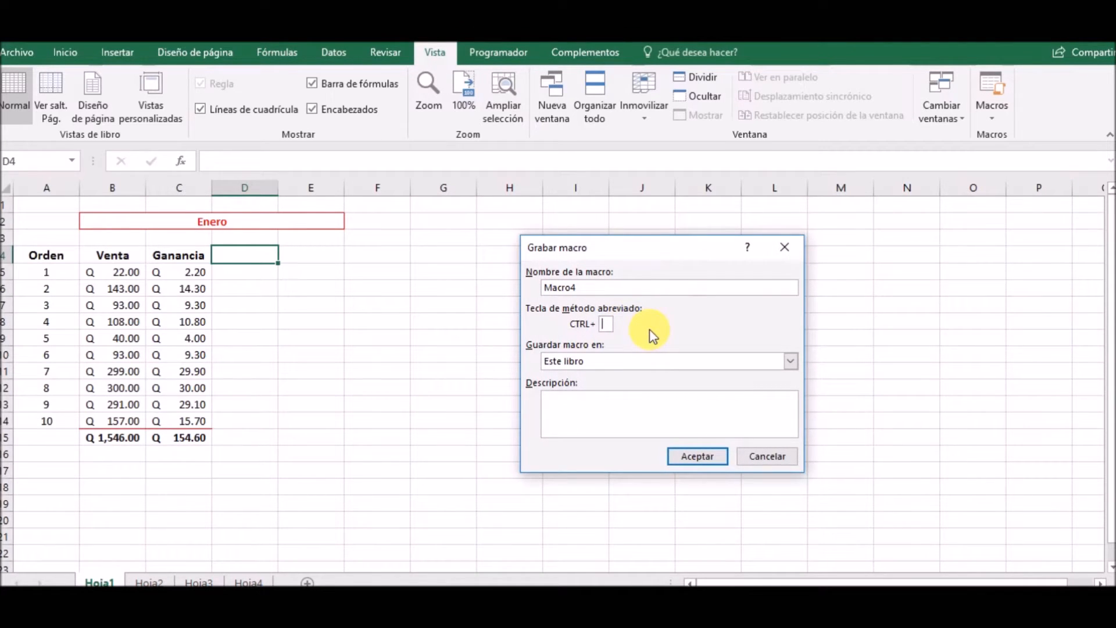
{"action": "type", "text": "g"}
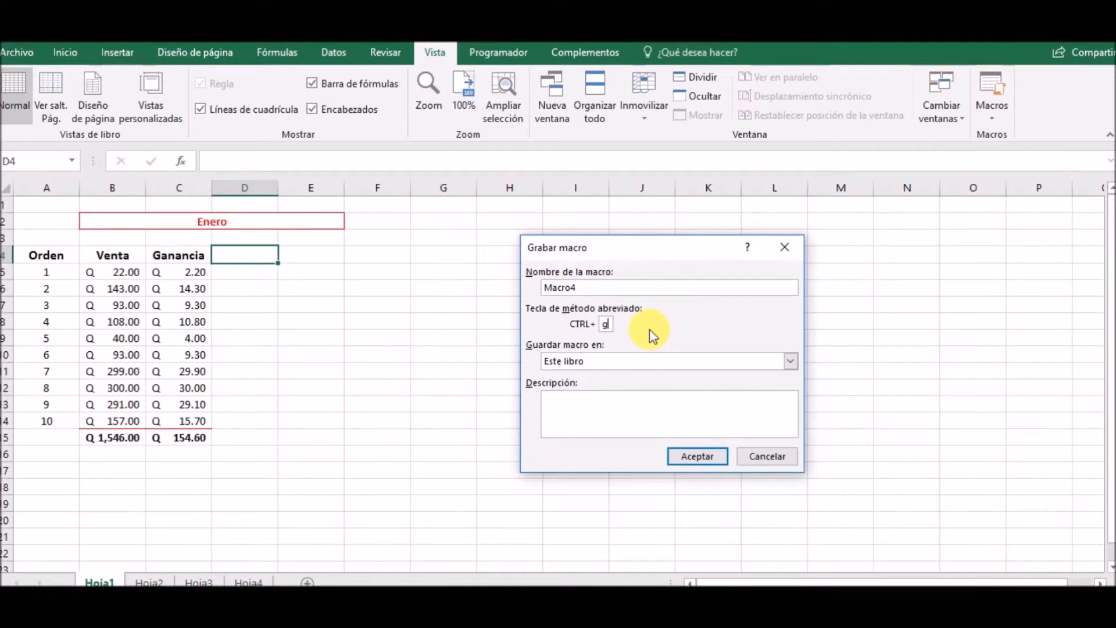
{"action": "left_click", "coordinate": [699, 459]}
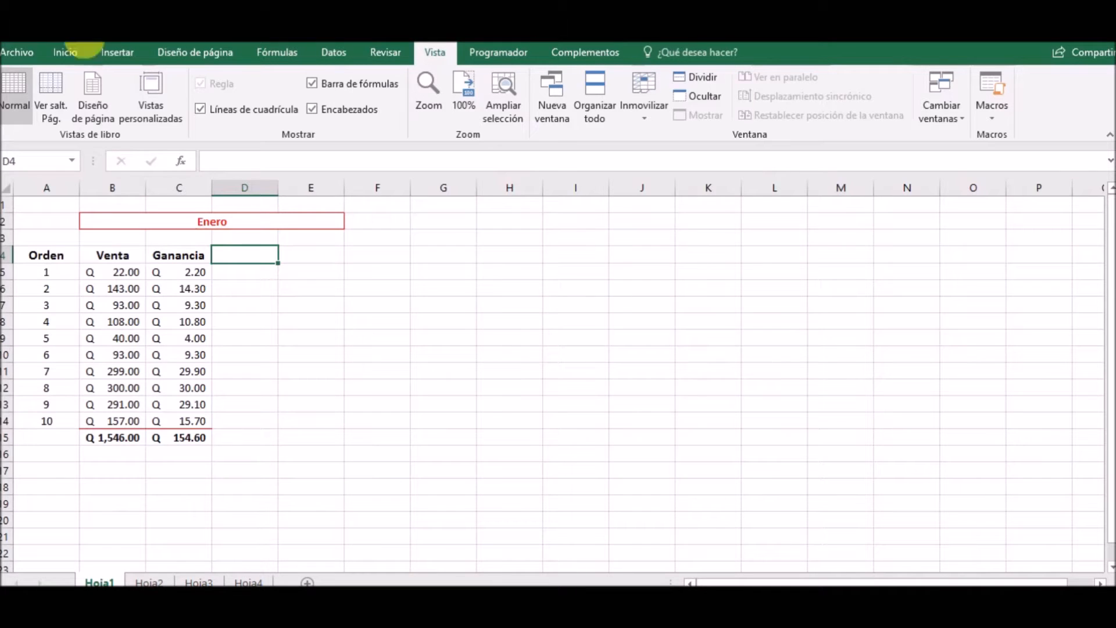
Step: Enter the column header Capital in cell D4 of the Enero sheet, next to Ganancia
{"action": "left_click", "coordinate": [64, 52]}
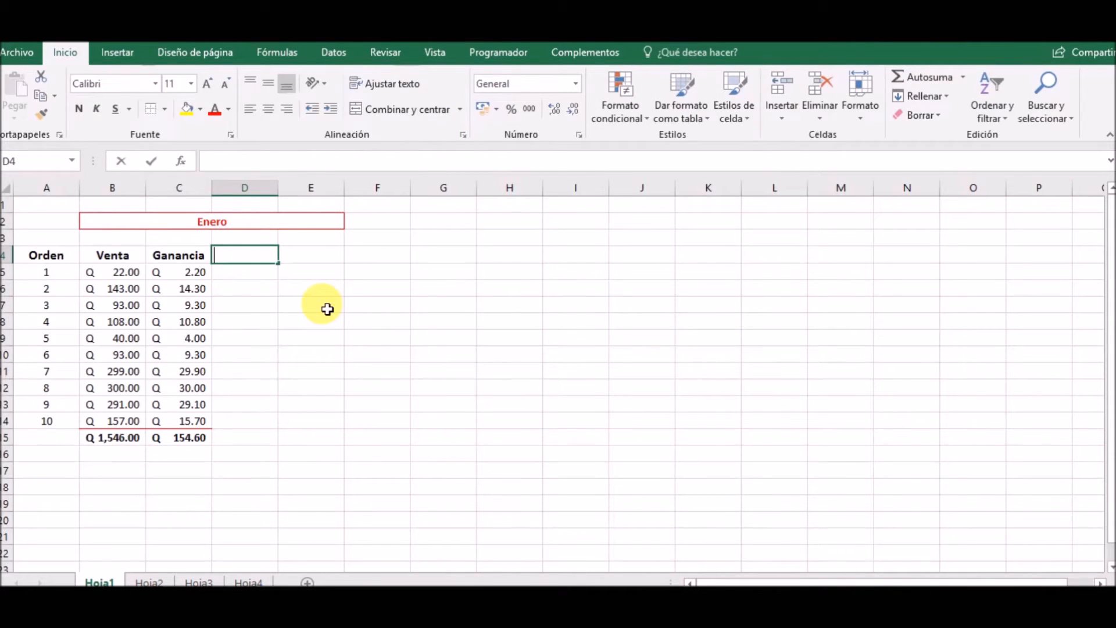
{"action": "type", "text": "Capital"}
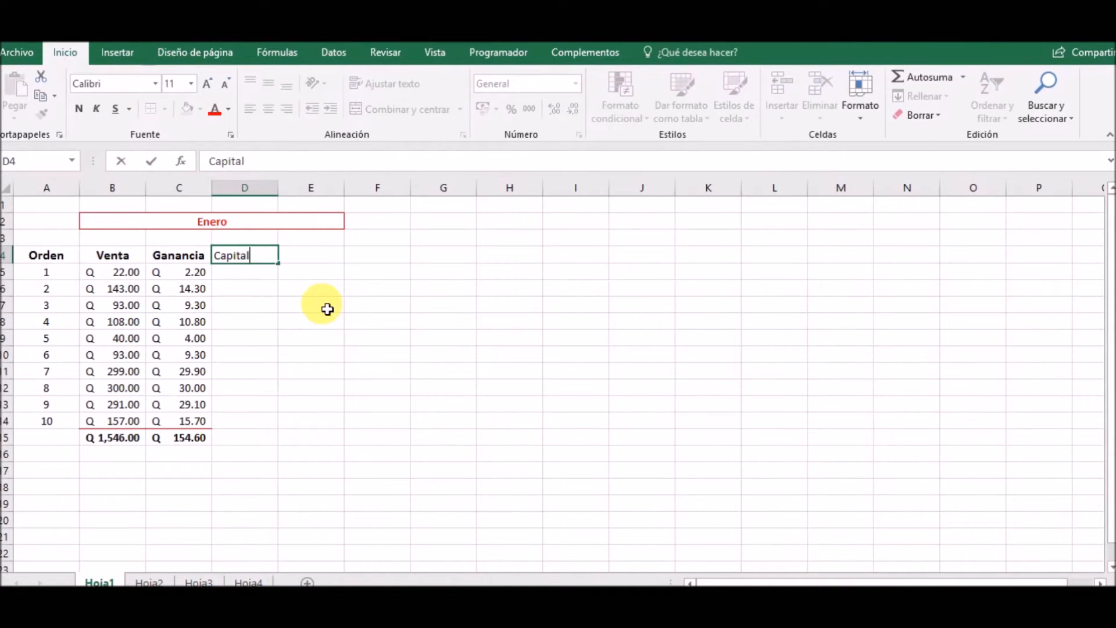
{"action": "left_click", "coordinate": [330, 274]}
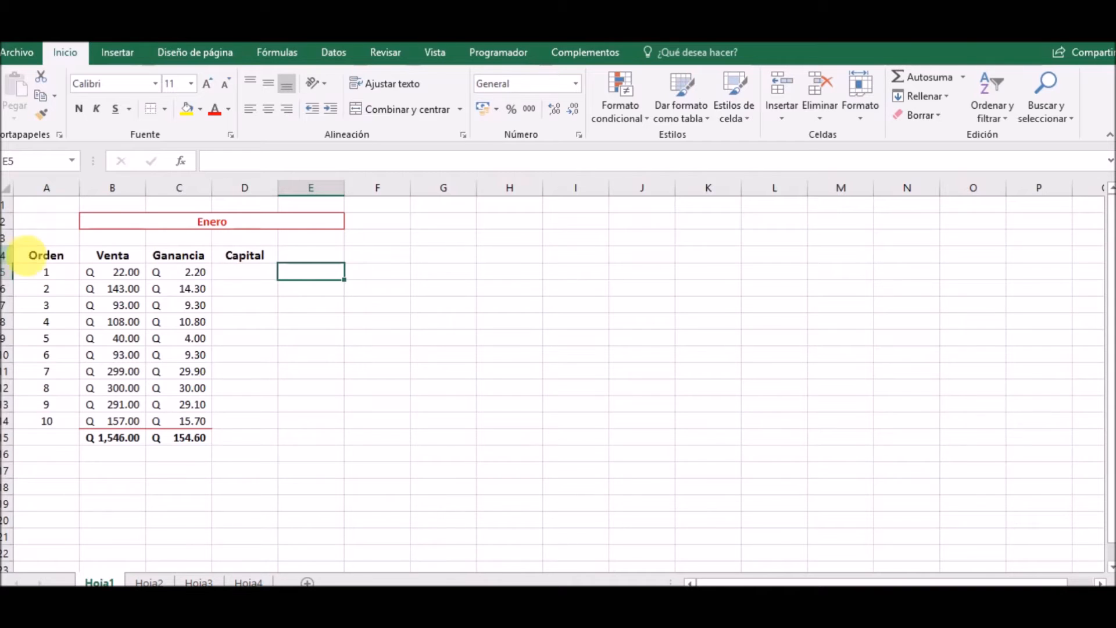
Step: Enter the formula =0.05*C5 in cell D5 under Capital and fill it down through D14
{"action": "left_click", "coordinate": [248, 278]}
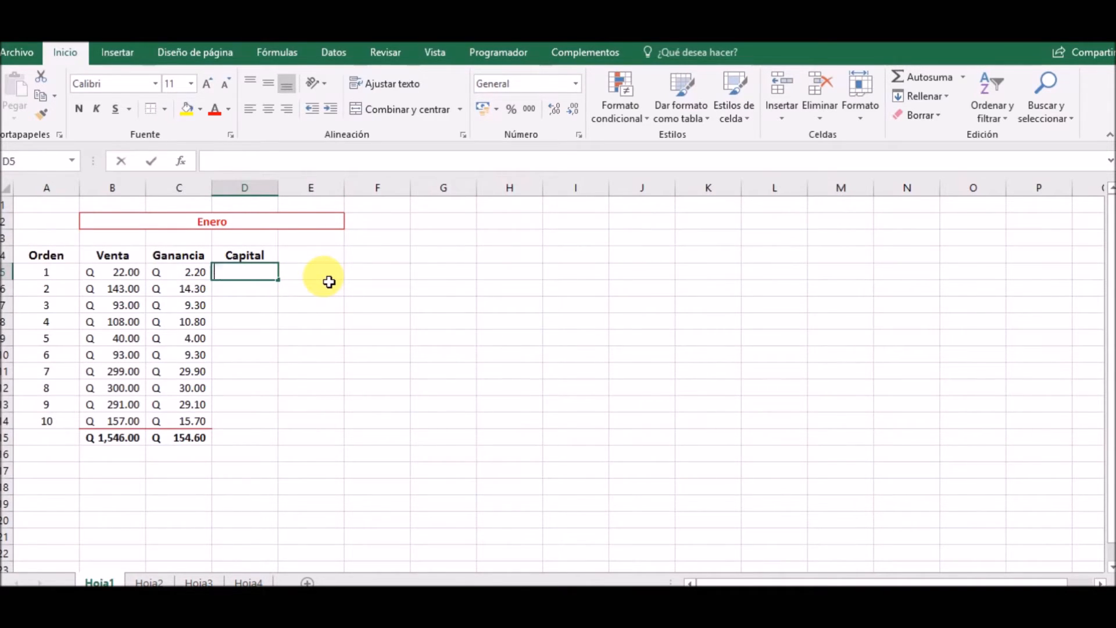
{"action": "type", "text": "="}
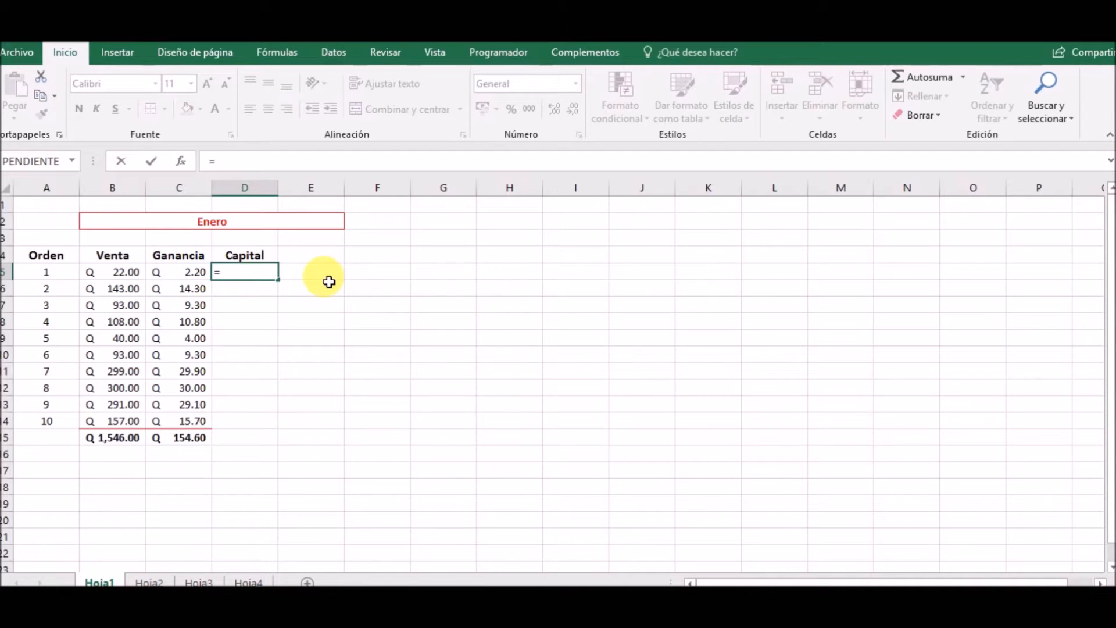
{"action": "type", "text": "0.11"}
{"action": "key", "text": "Left"}
{"action": "key", "text": "Return"}
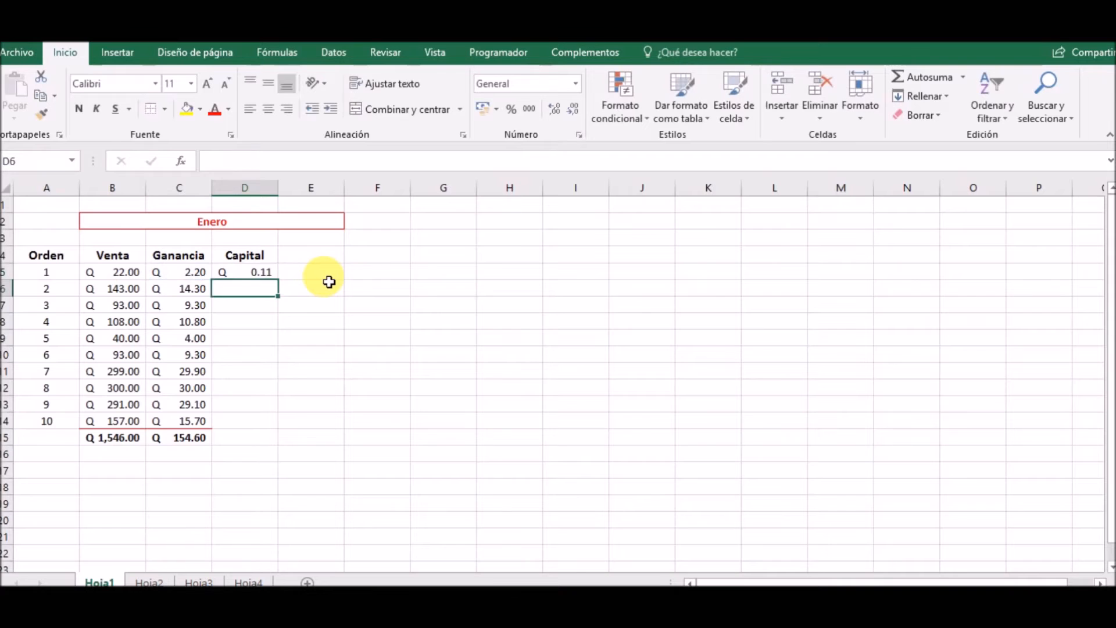
{"action": "left_click", "coordinate": [277, 276]}
{"action": "left_click_drag", "start_coordinate": [287, 288], "coordinate": [274, 433]}
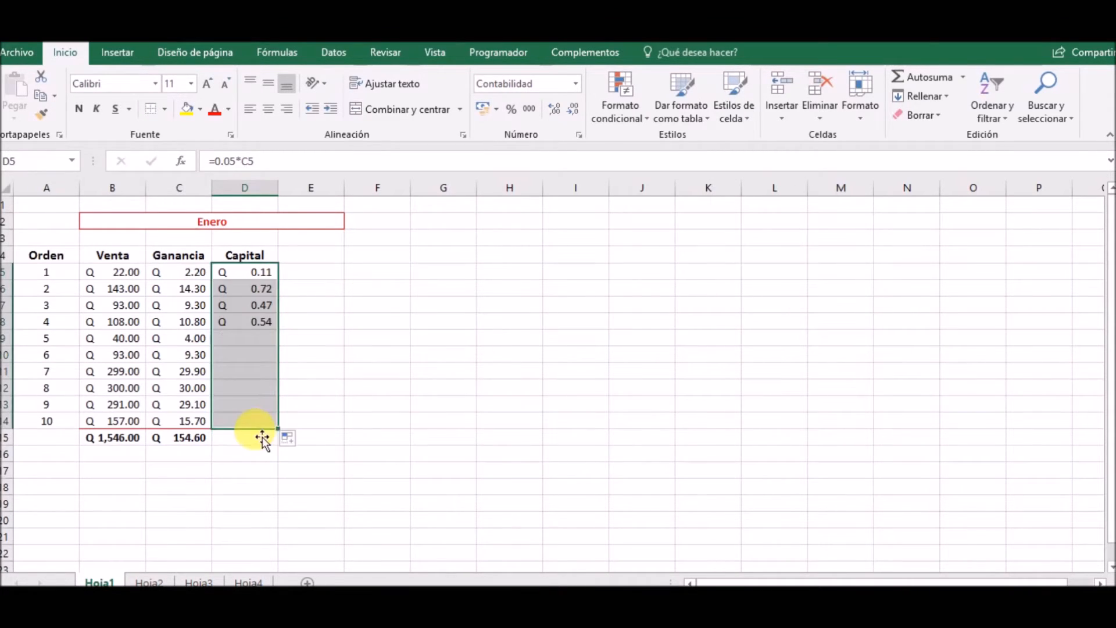
Step: Copy the Ganancia total in cell C15 into cell D15 below the Capital column
{"action": "left_click", "coordinate": [202, 446]}
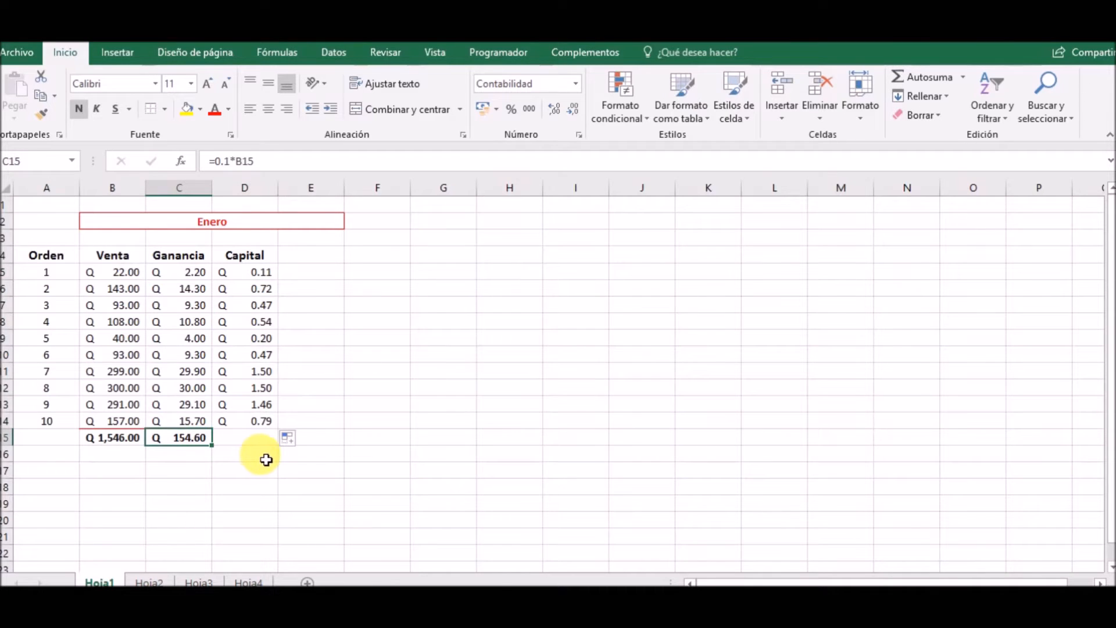
{"action": "key", "text": "ctrl+c"}
{"action": "key", "text": "Right"}
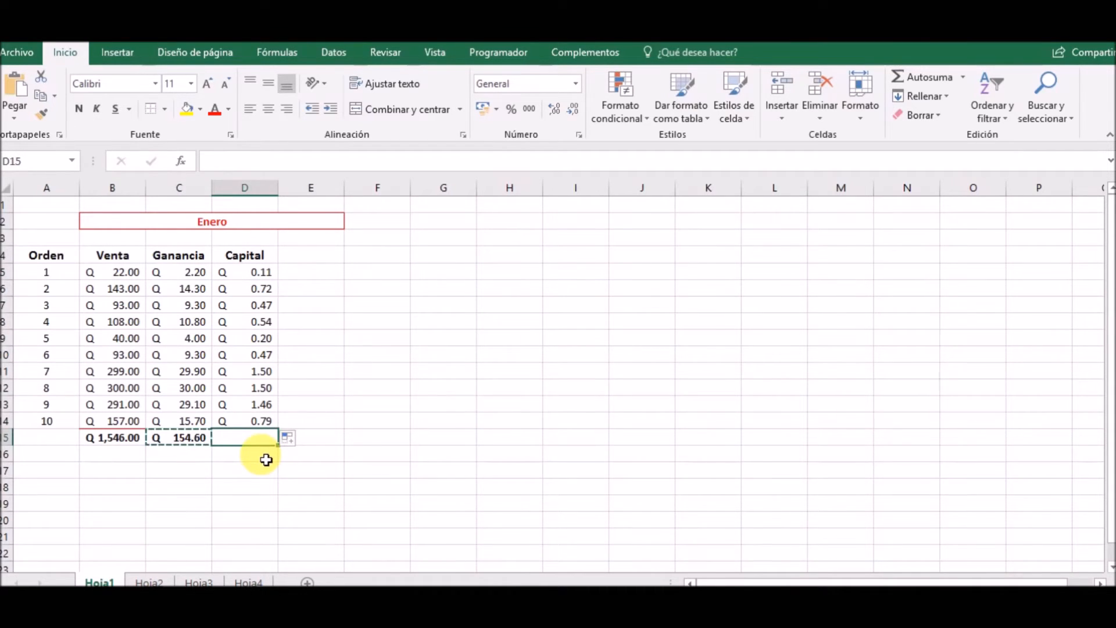
{"action": "key", "text": "ctrl+v"}
{"action": "left_click", "coordinate": [292, 370]}
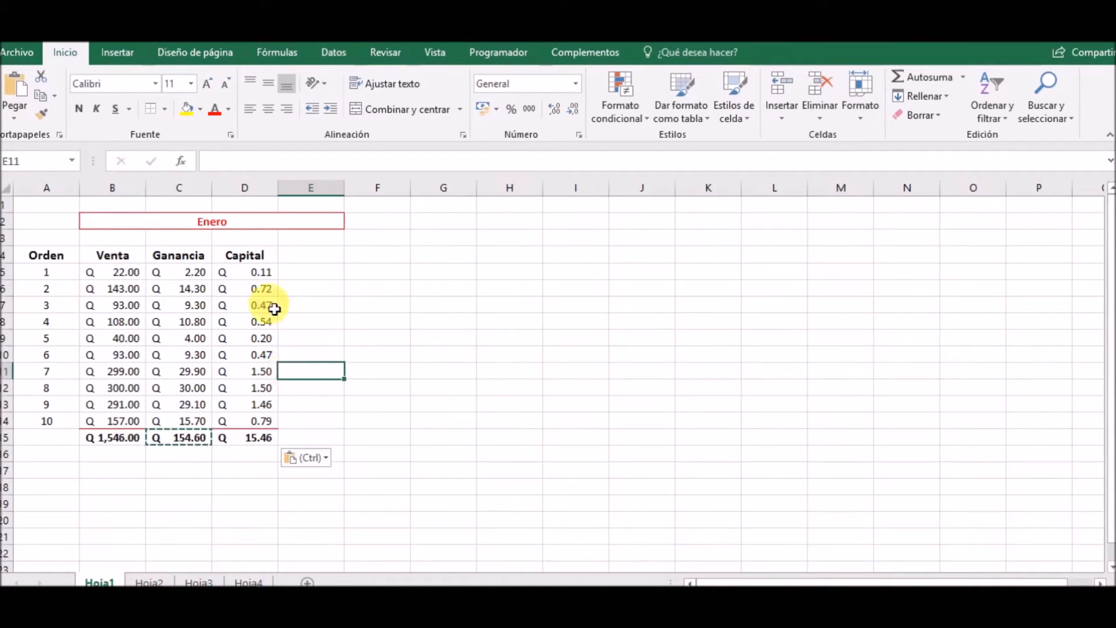
Step: Format the Capital values in D5:D14 as percentages and select cell E4
{"action": "left_click_drag", "start_coordinate": [264, 269], "coordinate": [264, 421]}
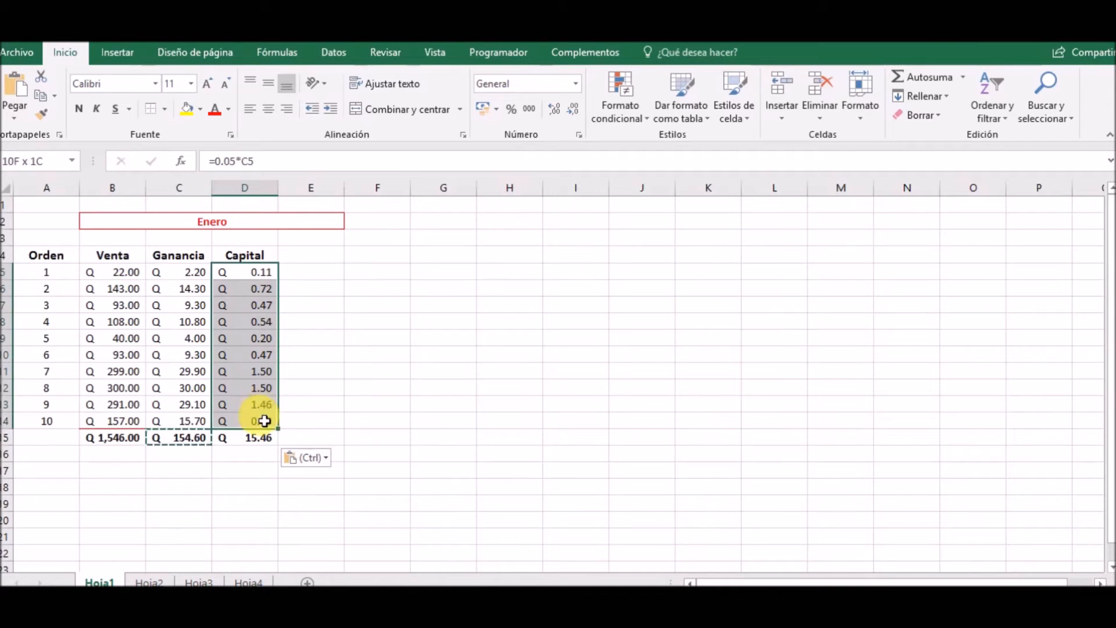
{"action": "left_click", "coordinate": [512, 109]}
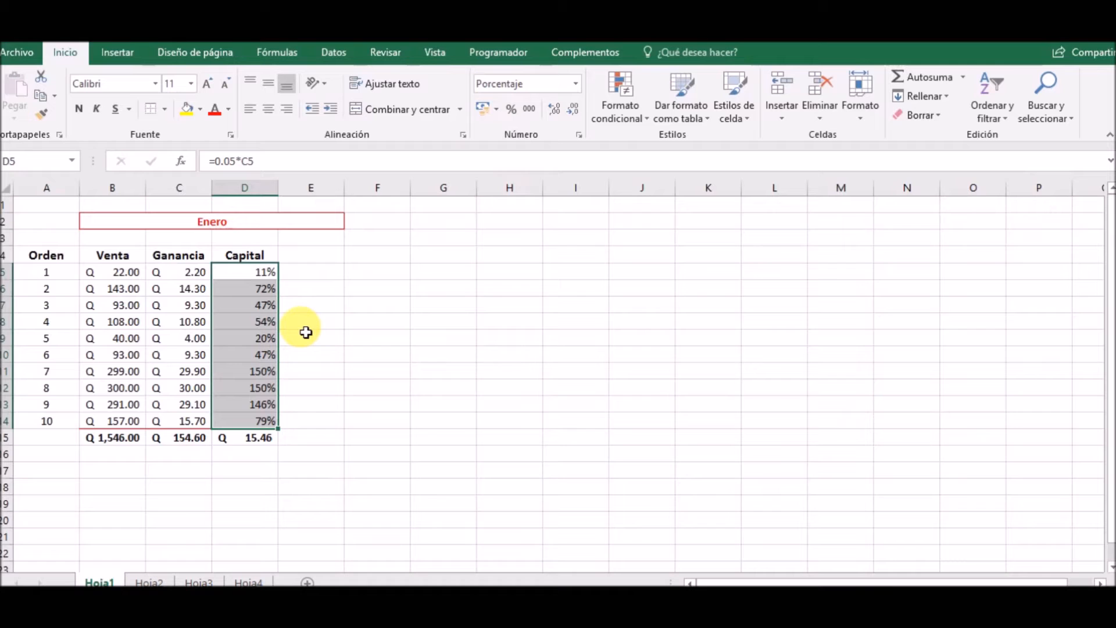
{"action": "left_click", "coordinate": [334, 262]}
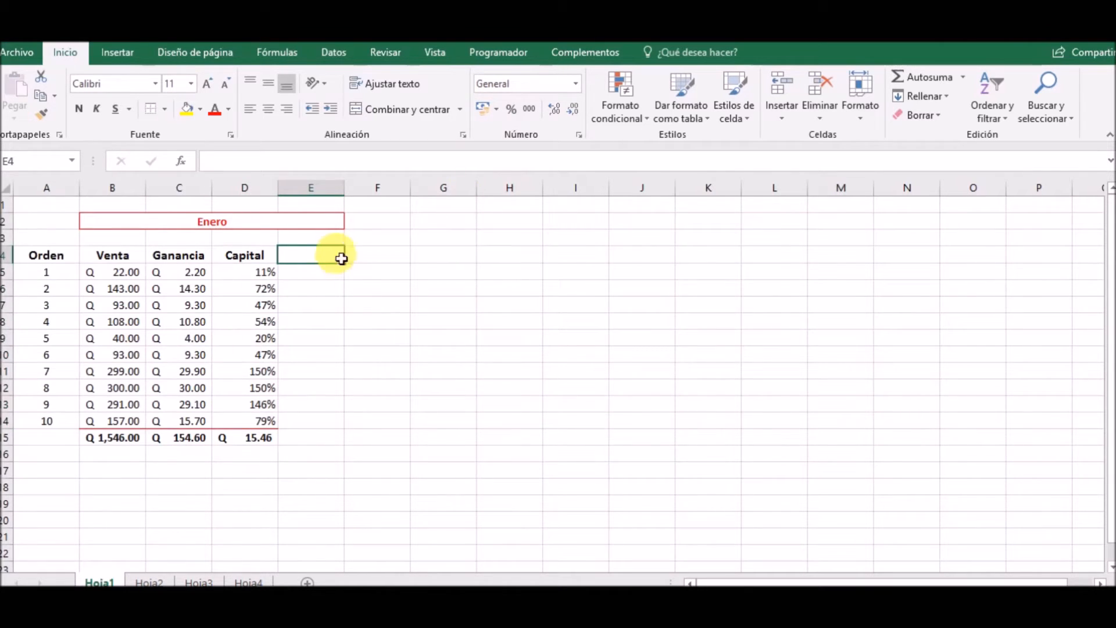
Step: Stop recording the macro
{"action": "left_click", "coordinate": [441, 53]}
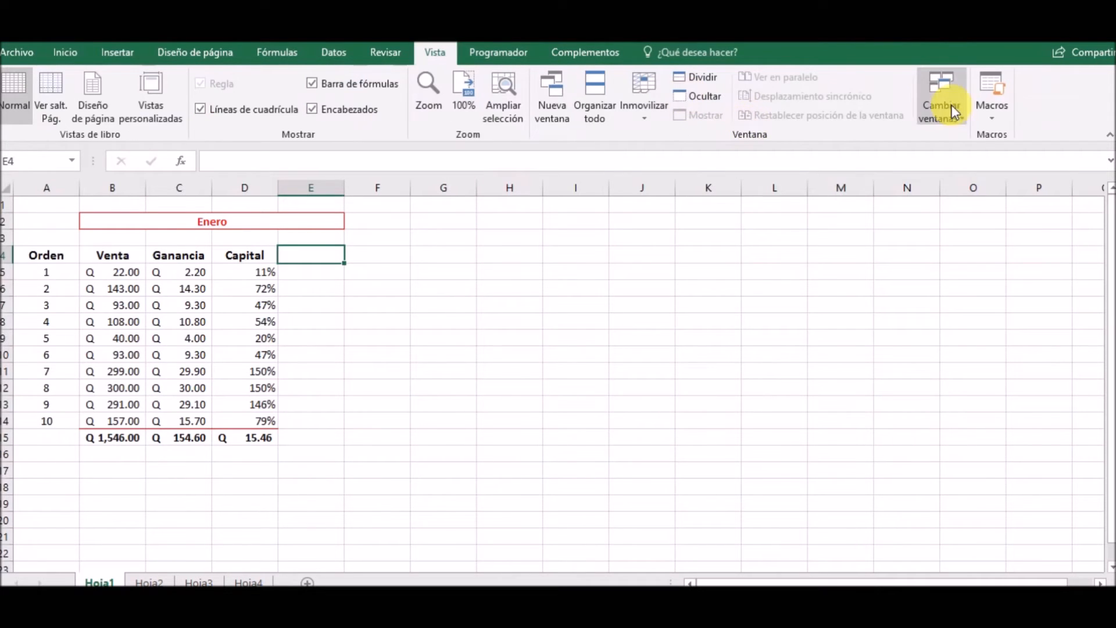
{"action": "left_click", "coordinate": [995, 124]}
{"action": "left_click", "coordinate": [1017, 161]}
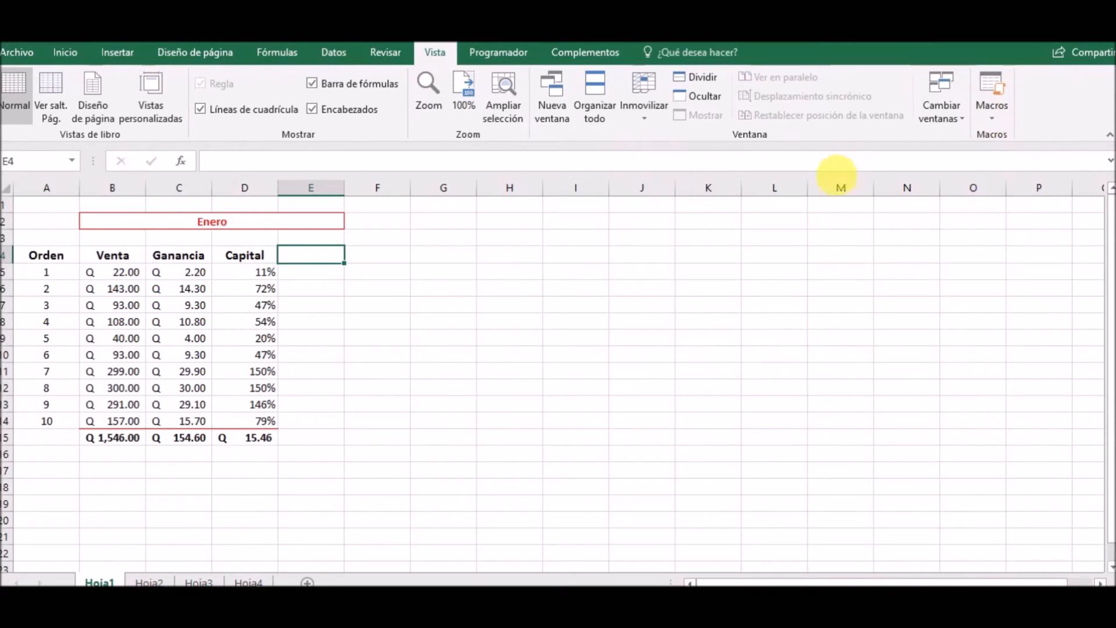
Step: Open the code of Macro4 for modification in the VBA editor and enlarge the editor window
{"action": "left_click", "coordinate": [993, 121]}
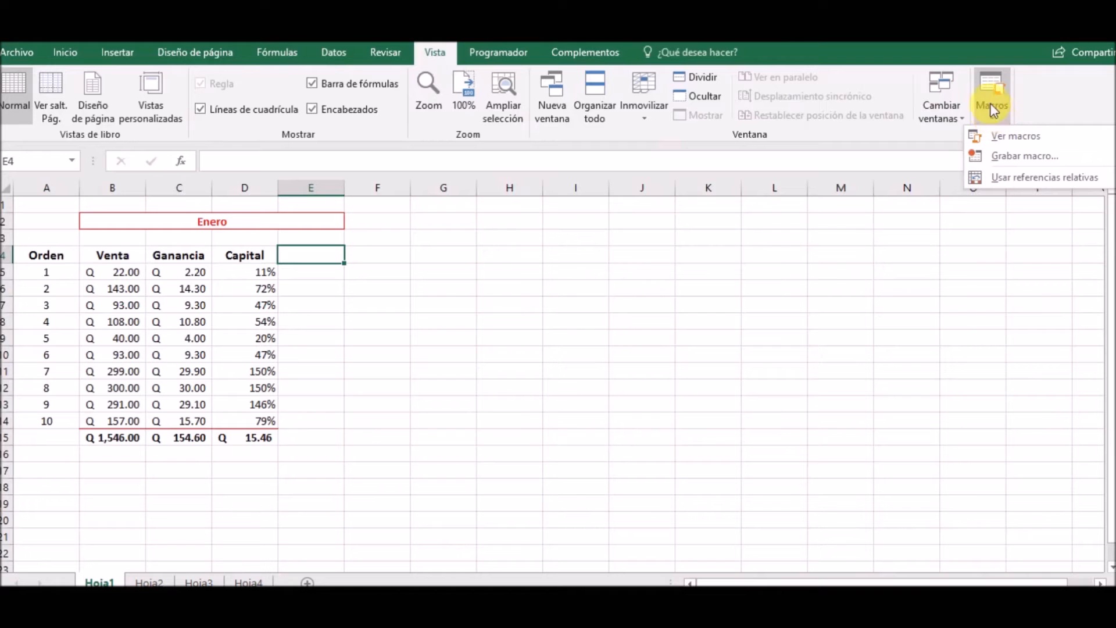
{"action": "left_click", "coordinate": [1012, 135]}
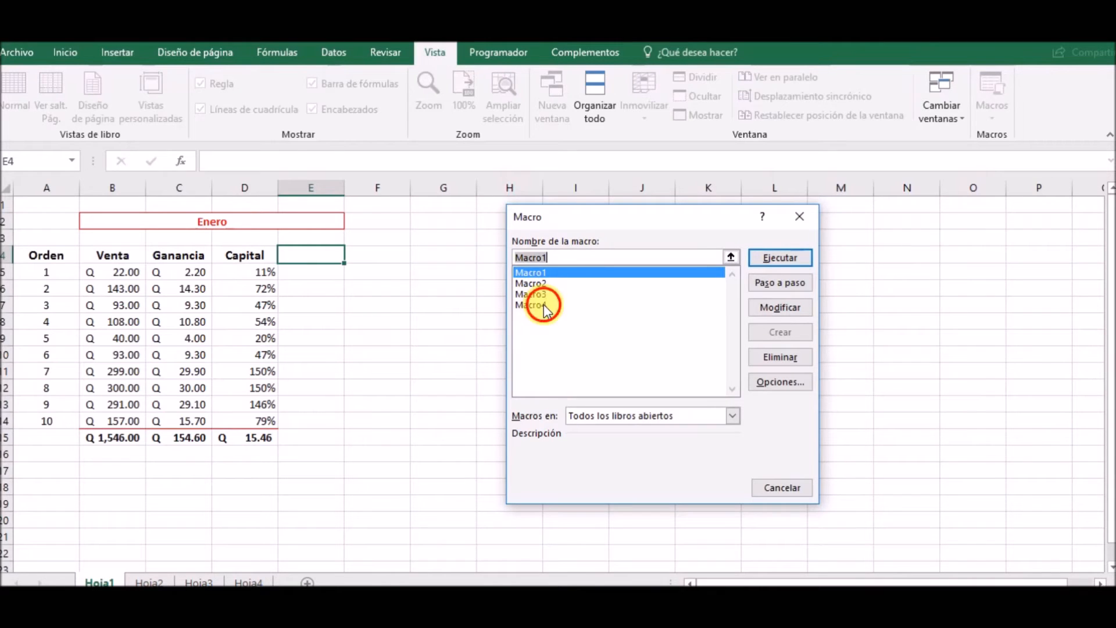
{"action": "left_click", "coordinate": [544, 305]}
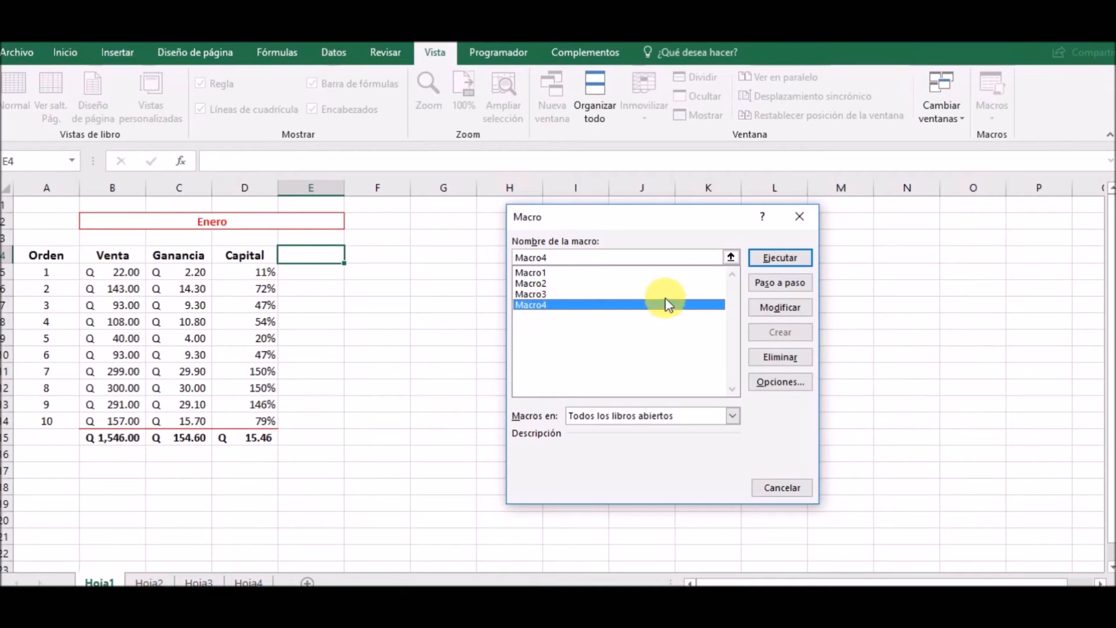
{"action": "left_click", "coordinate": [803, 306]}
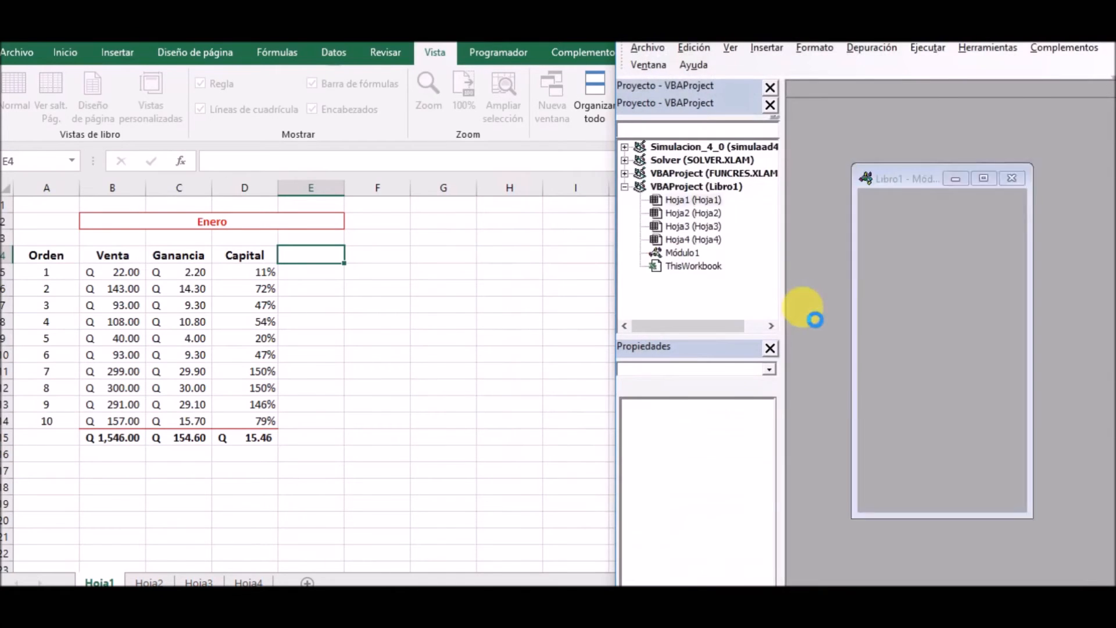
{"action": "left_click", "coordinate": [1060, 25]}
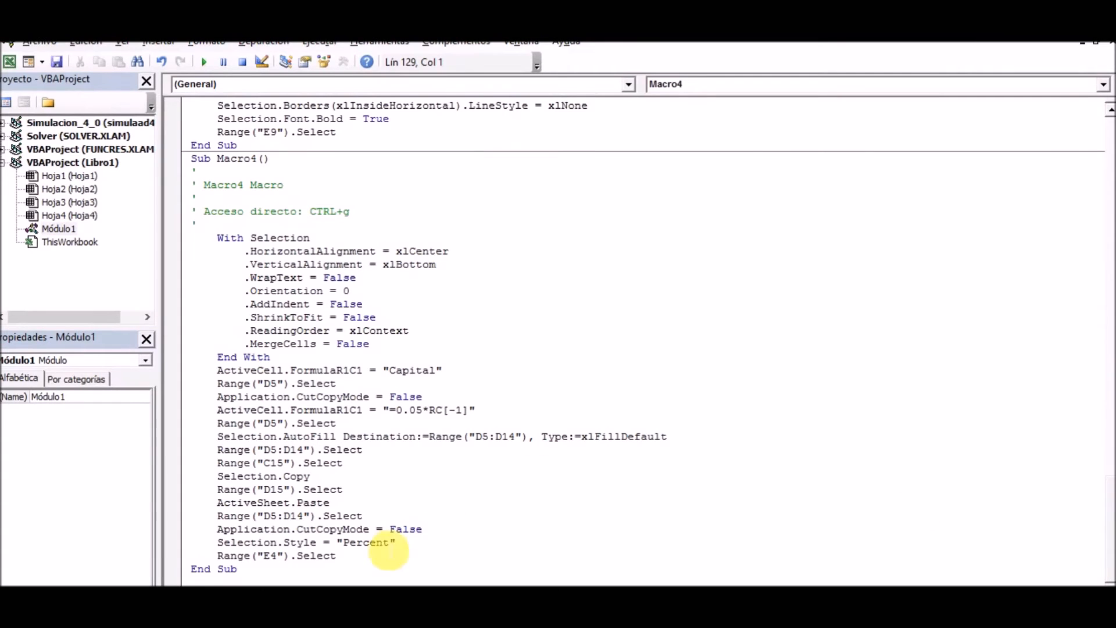
{"action": "left_click_drag", "start_coordinate": [335, 569], "coordinate": [195, 146]}
{"action": "left_click", "coordinate": [320, 252]}
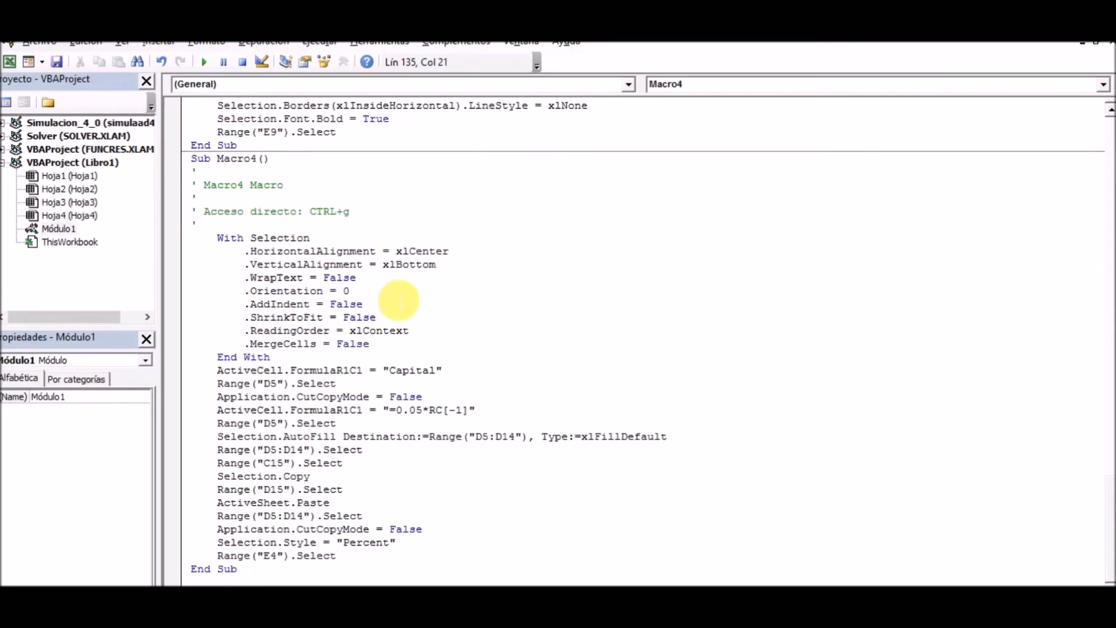
Step: Delete the WrapText, Orientation, AddIndent, ShrinkToFit and MergeCells lines from the With Selection block of Macro4
{"action": "left_click_drag", "start_coordinate": [349, 291], "coordinate": [194, 276]}
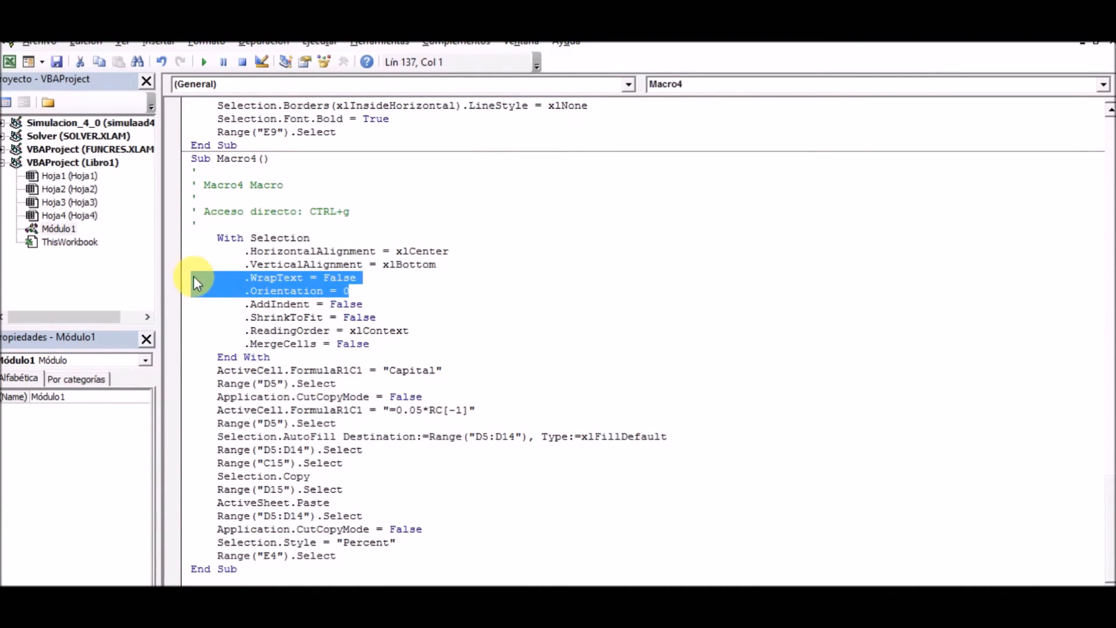
{"action": "key", "text": "Delete"}
{"action": "key", "text": "BackSpace"}
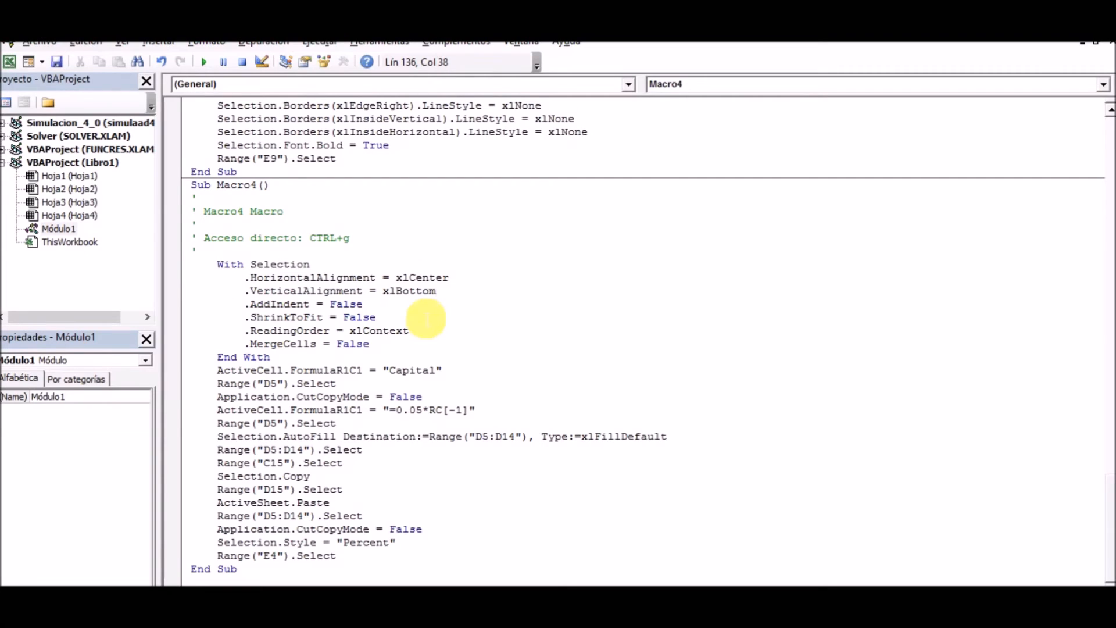
{"action": "left_click_drag", "start_coordinate": [377, 317], "coordinate": [197, 308]}
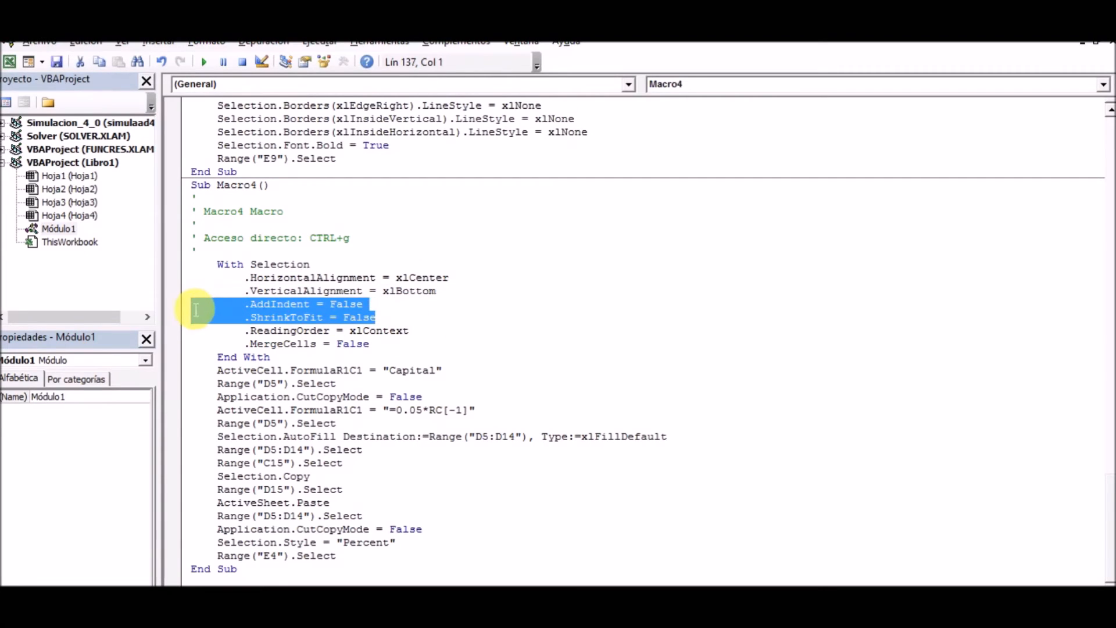
{"action": "key", "text": "Delete"}
{"action": "key", "text": "BackSpace"}
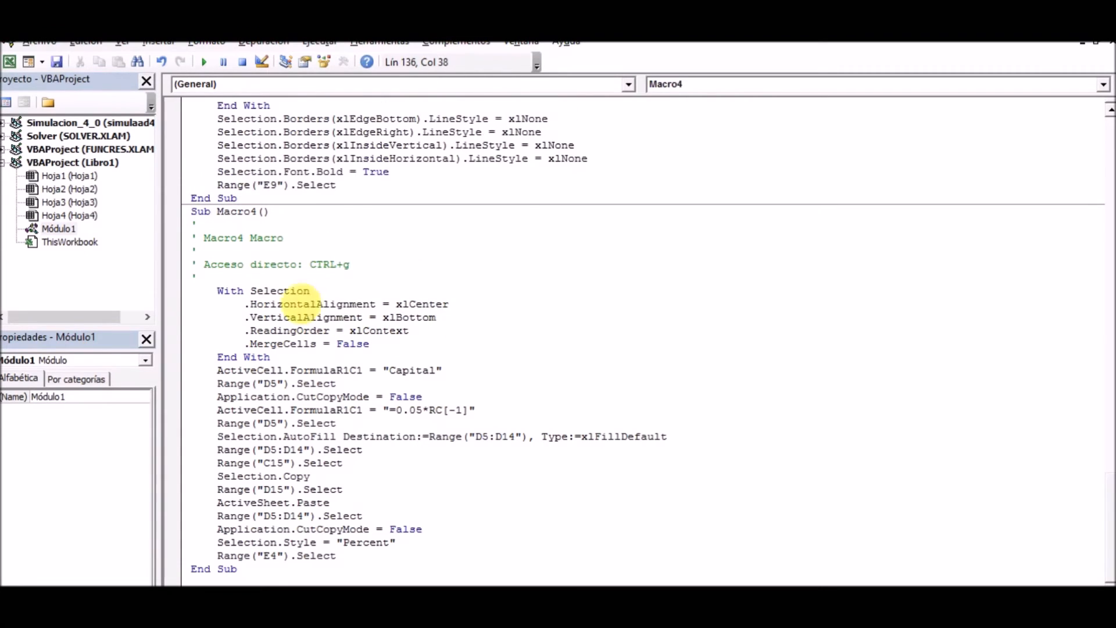
{"action": "left_click_drag", "start_coordinate": [370, 343], "coordinate": [183, 346]}
{"action": "key", "text": "Delete"}
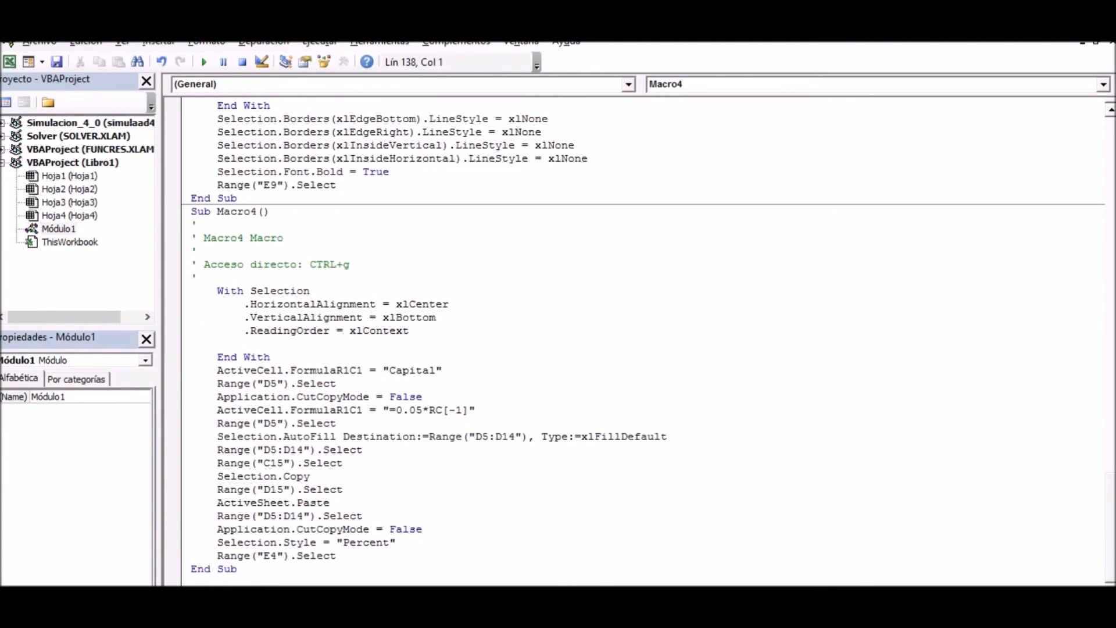
{"action": "key", "text": "BackSpace"}
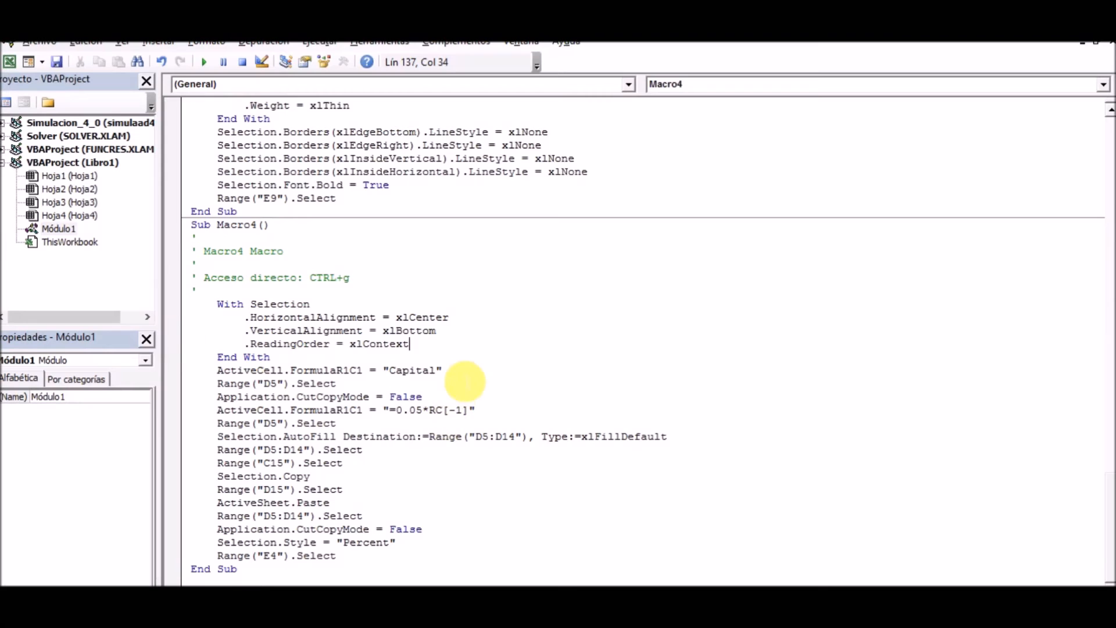
Step: Delete both Application.CutCopyMode = False lines from the Macro4 code
{"action": "left_click_drag", "start_coordinate": [453, 400], "coordinate": [177, 397]}
{"action": "key", "text": "Delete"}
{"action": "key", "text": "BackSpace"}
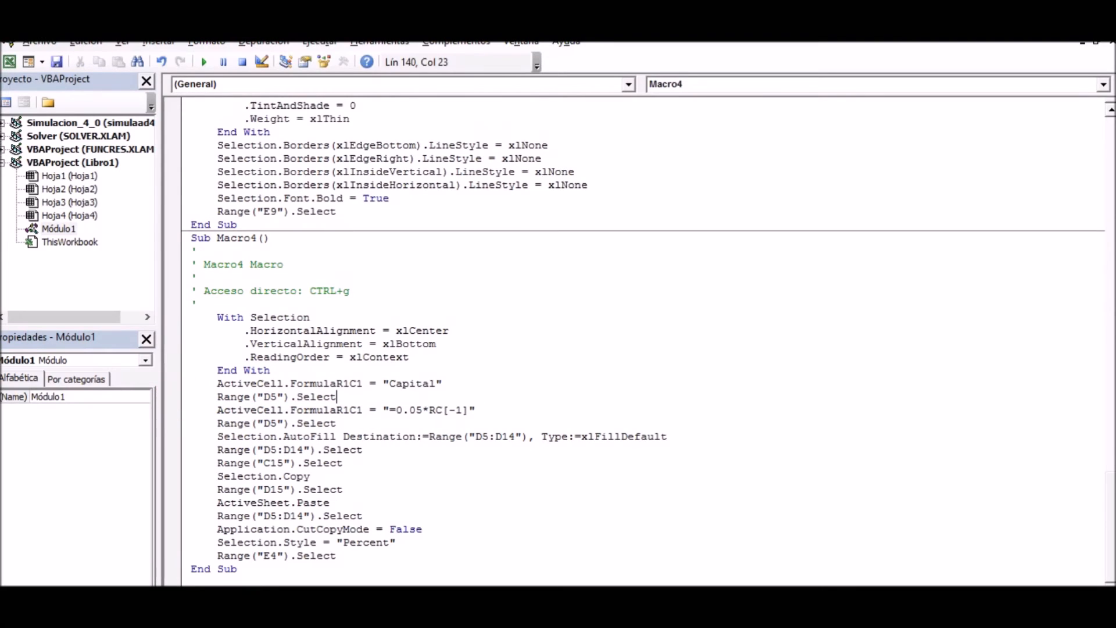
{"action": "left_click_drag", "start_coordinate": [447, 532], "coordinate": [155, 530]}
{"action": "key", "text": "Delete"}
{"action": "key", "text": "BackSpace"}
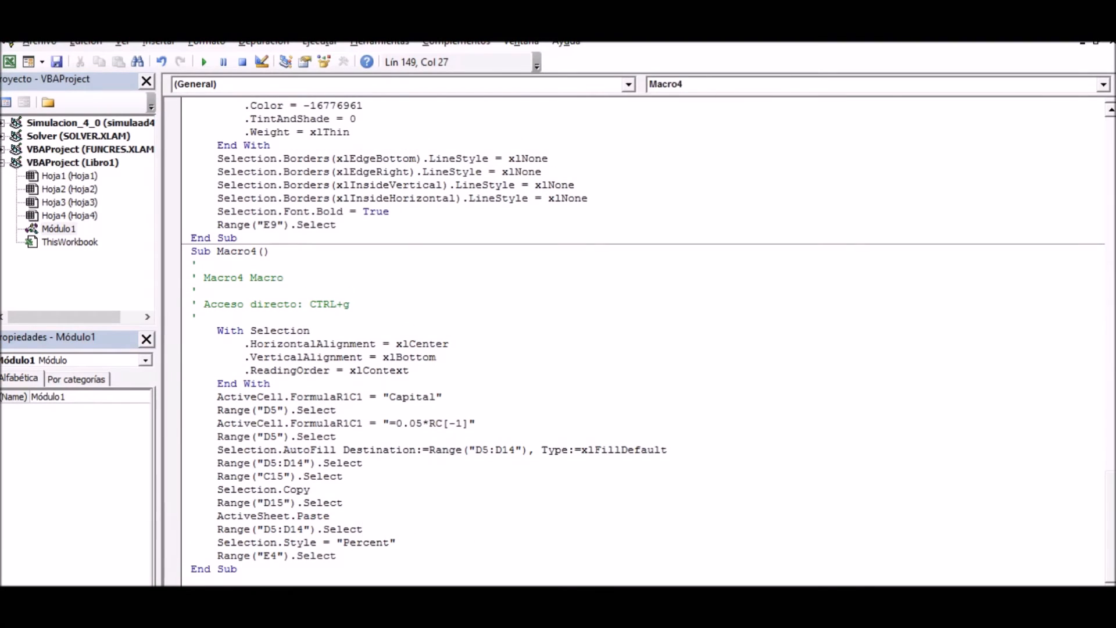
{"action": "left_click", "coordinate": [379, 314]}
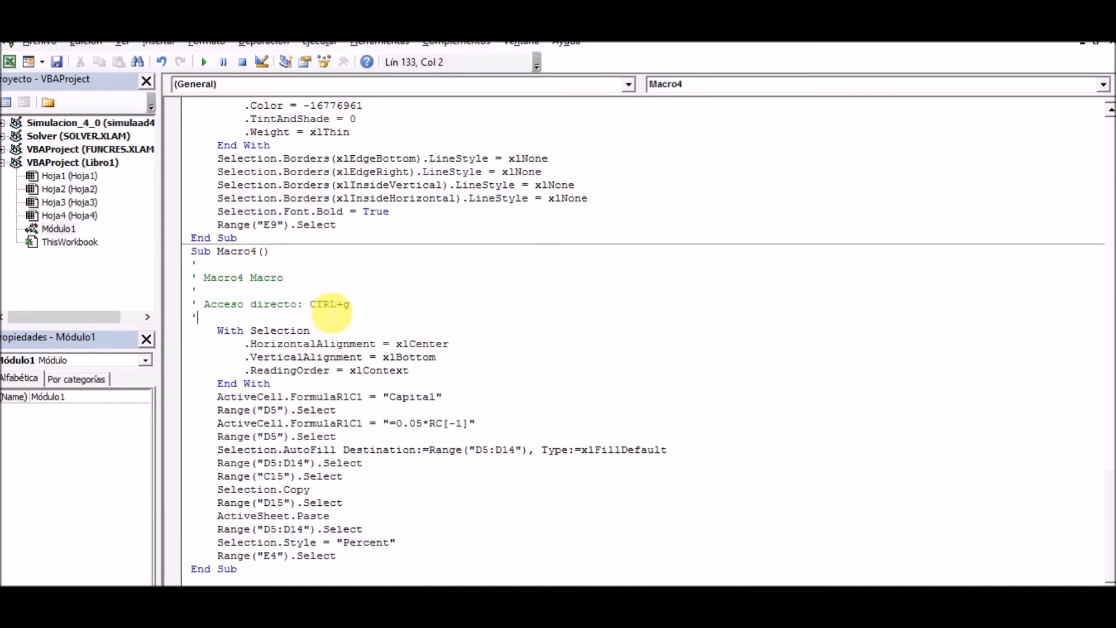
{"action": "left_click", "coordinate": [439, 345]}
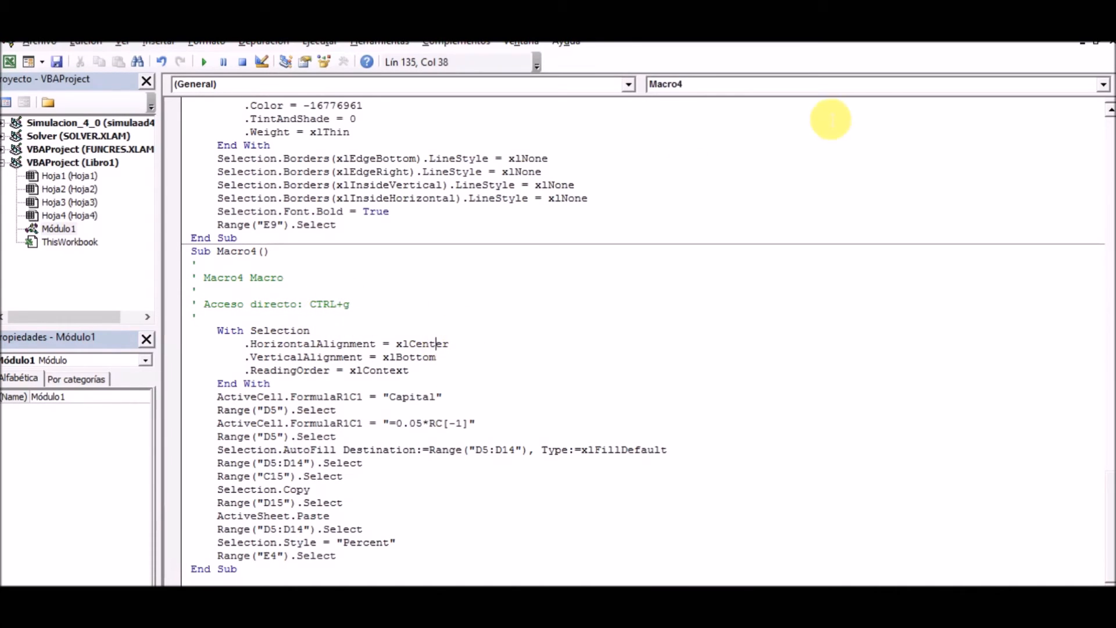
Step: Switch back to the Excel workbook and select cell E4 beside the Capital header on the Enero sheet
{"action": "key", "text": "alt+F11"}
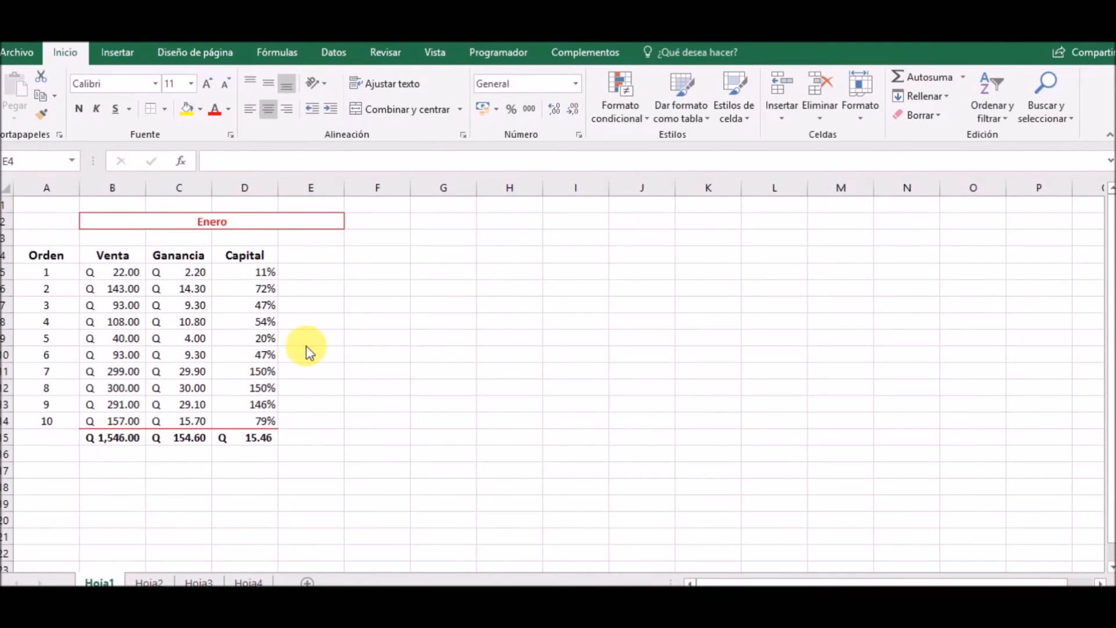
{"action": "double_click", "coordinate": [300, 326]}
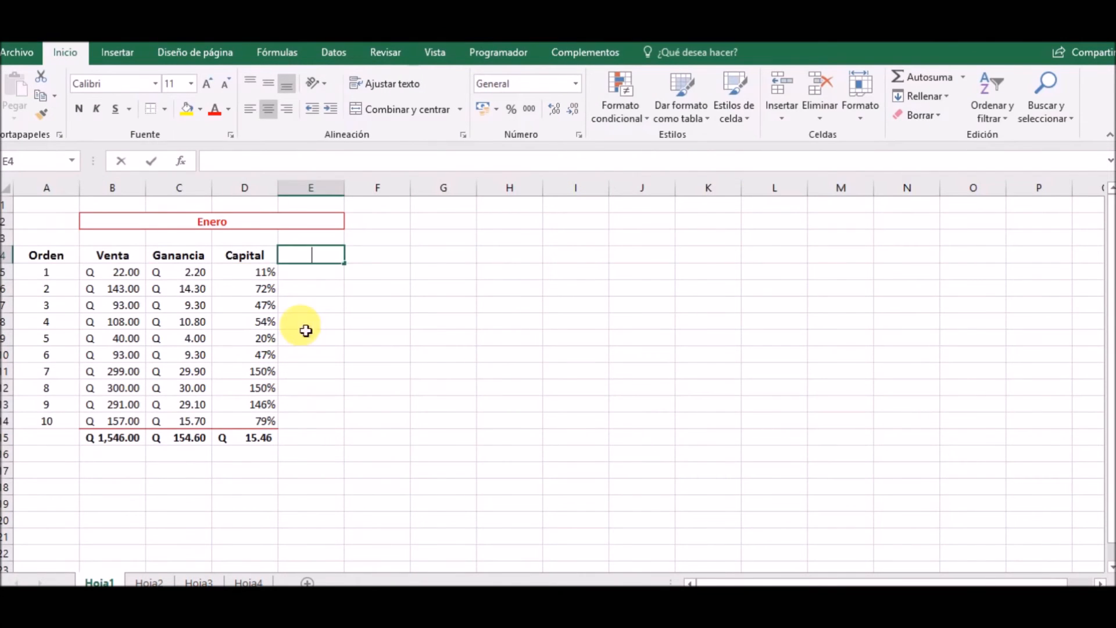
{"action": "left_click", "coordinate": [257, 256]}
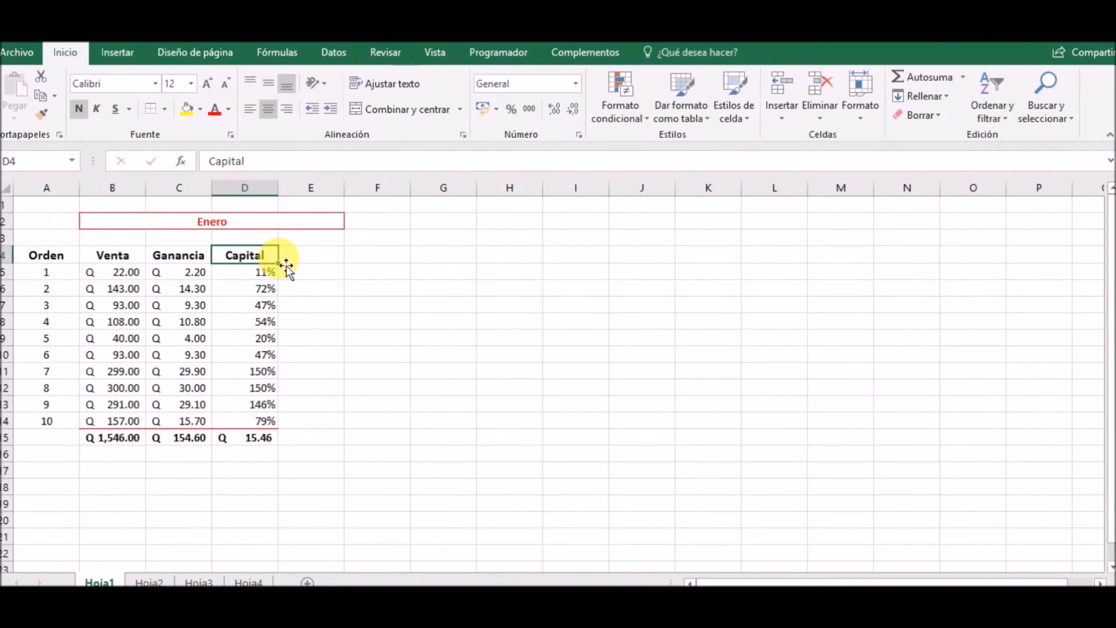
{"action": "left_click", "coordinate": [284, 257]}
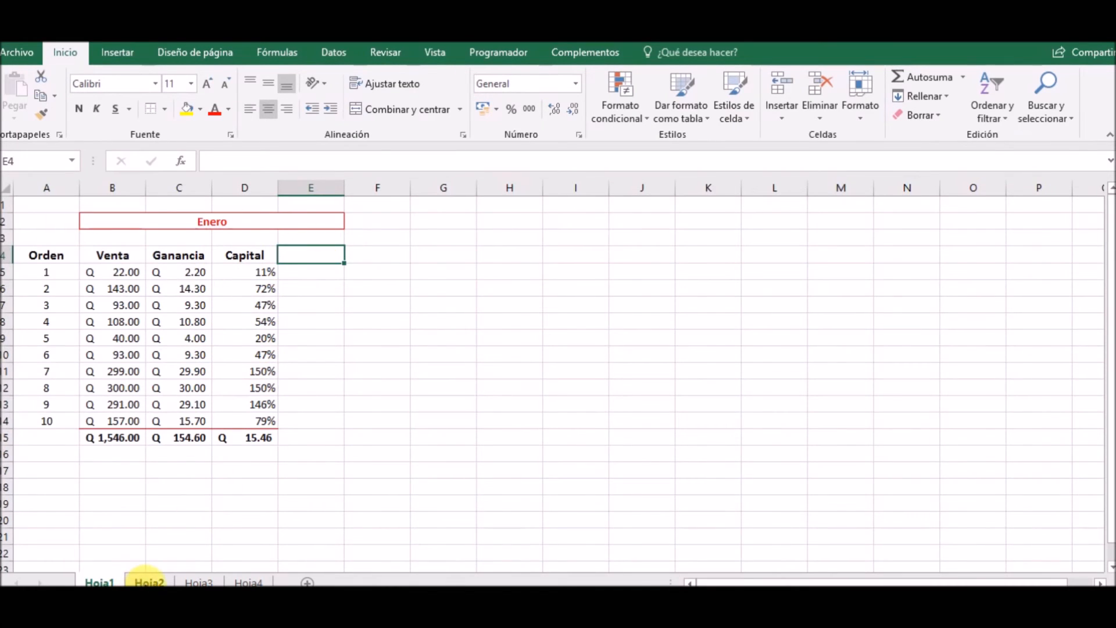
Step: Run Macro4 from cell D4 of the Febrero sheet to add the Capital column beside Ganancia
{"action": "left_click", "coordinate": [149, 581]}
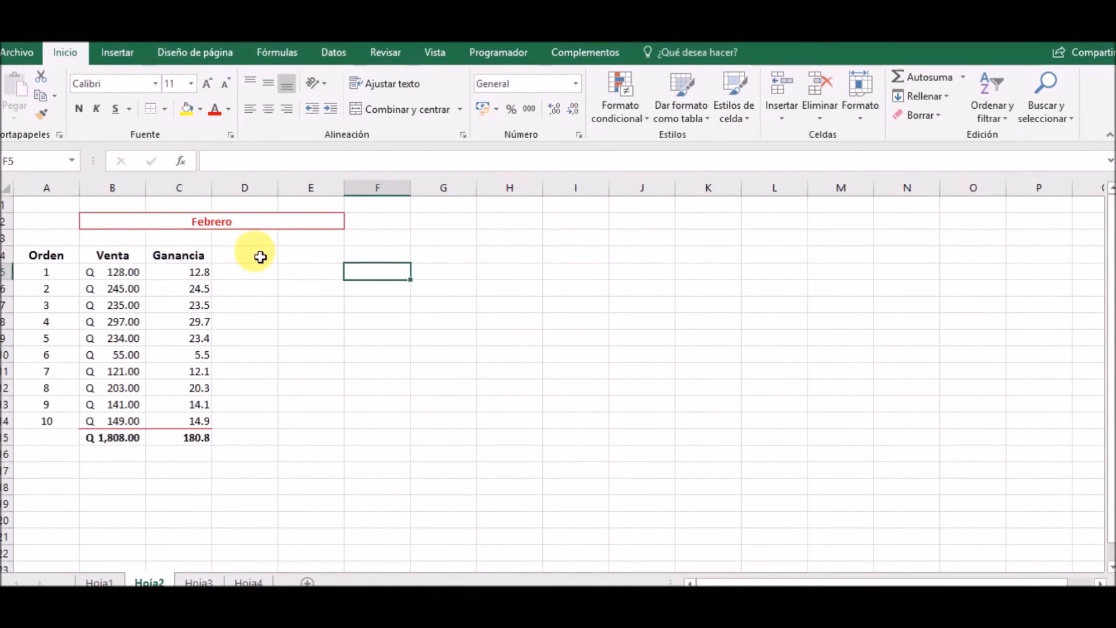
{"action": "left_click", "coordinate": [256, 256]}
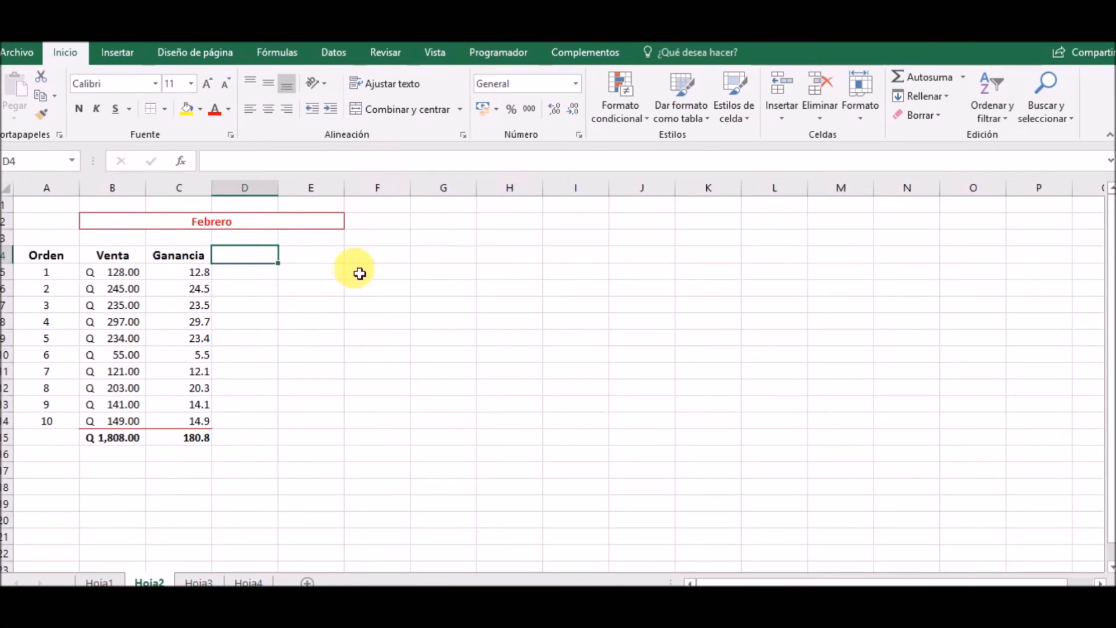
{"action": "key", "text": "ctrl+q"}
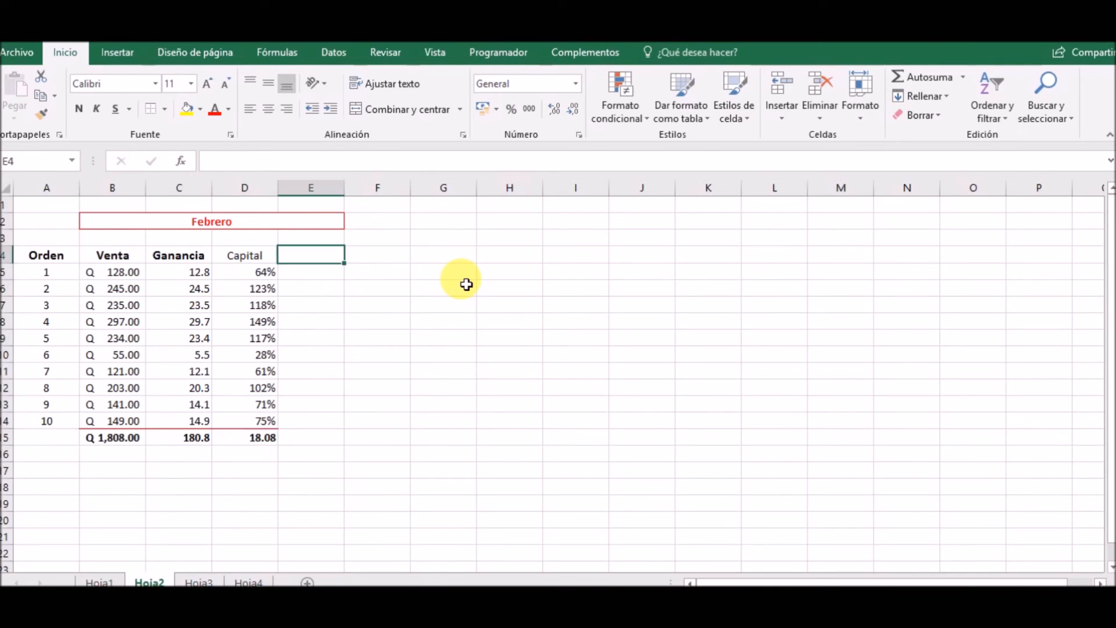
Step: Run Macro4 from cell D4 of the Marzo sheet to add its Capital column
{"action": "left_click", "coordinate": [199, 581]}
{"action": "left_click", "coordinate": [245, 256]}
{"action": "key", "text": "ctrl+q"}
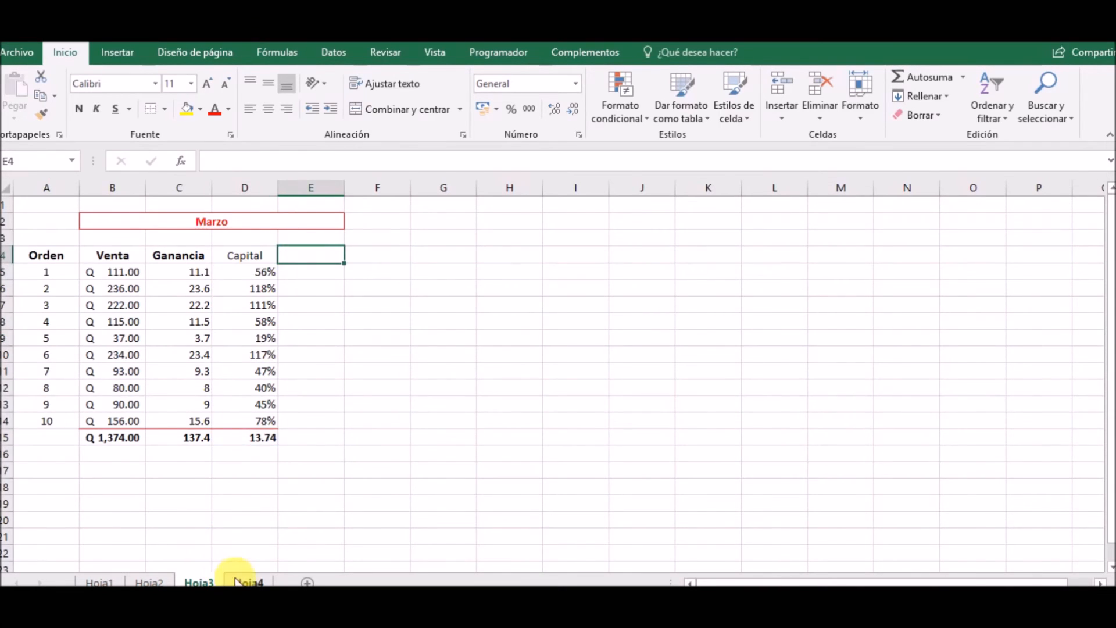
Step: Run Macro4 from cell D4 of the Abril sheet to add its Capital column
{"action": "key", "text": "ctrl+Page_Down"}
{"action": "left_click", "coordinate": [247, 255]}
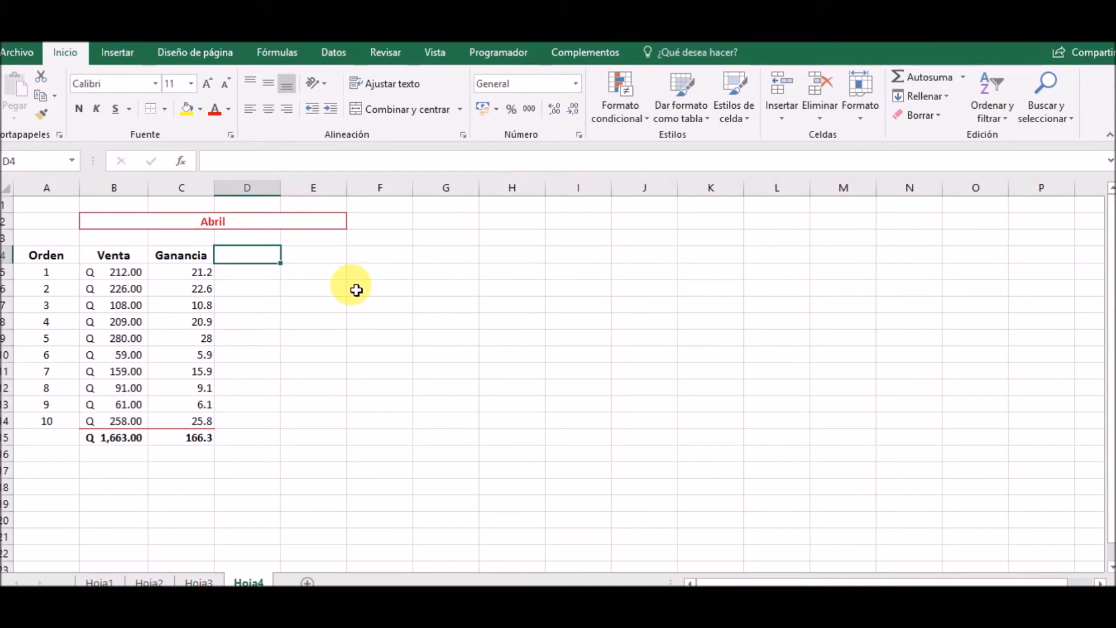
{"action": "key", "text": "ctrl+q"}
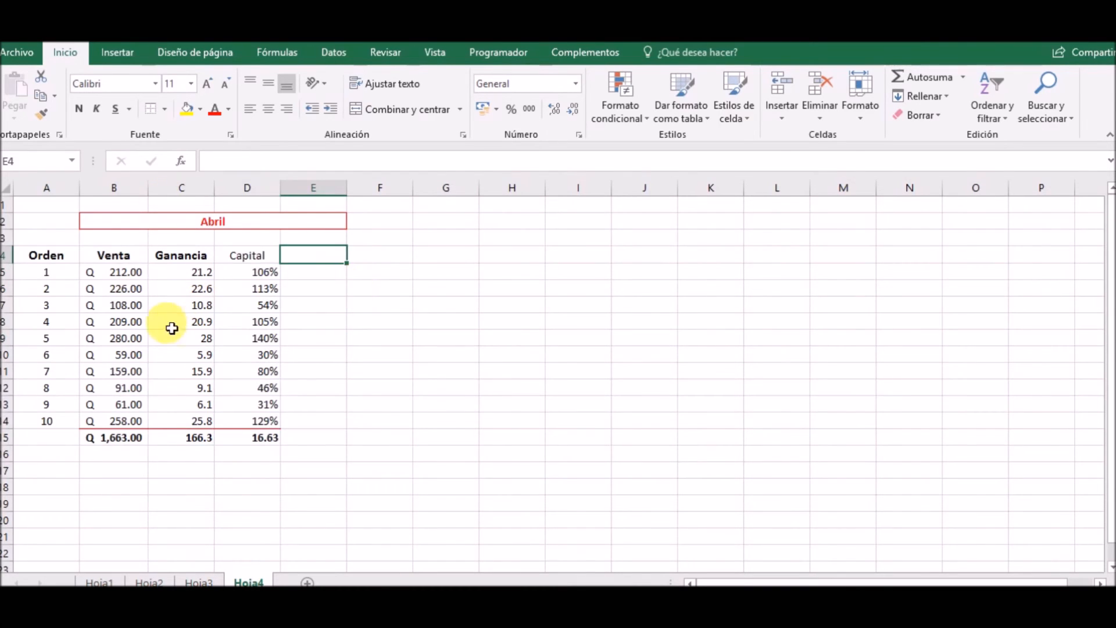
Step: Review the Capital column on the Abril, Marzo, Febrero and Enero sheets, ending at cell F5 of Enero
{"action": "left_click", "coordinate": [255, 262]}
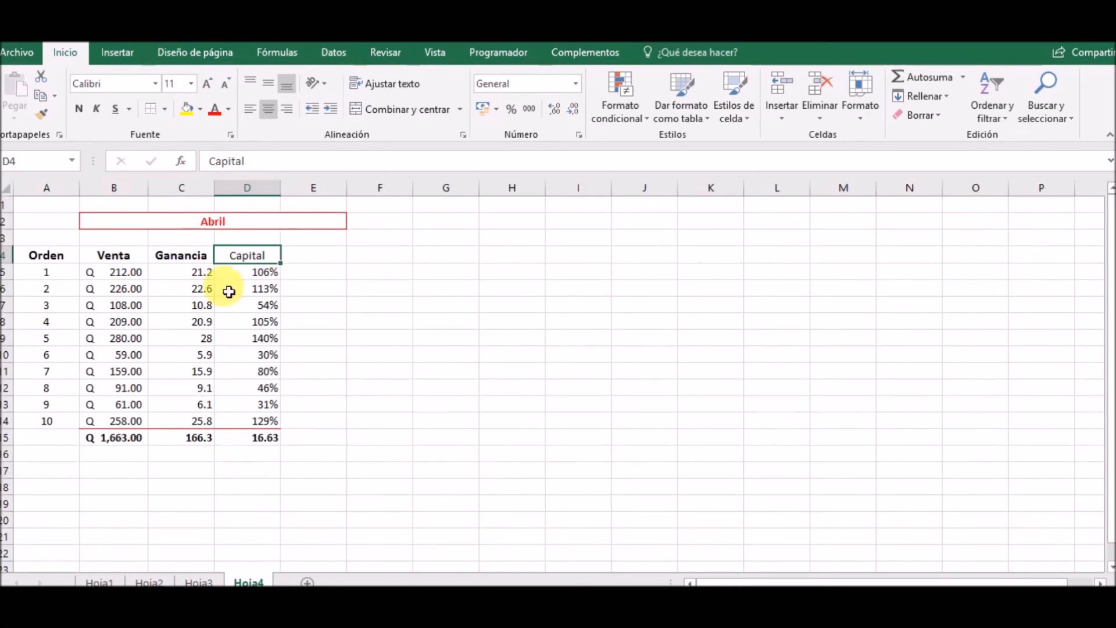
{"action": "left_click", "coordinate": [199, 582]}
{"action": "left_click", "coordinate": [147, 581]}
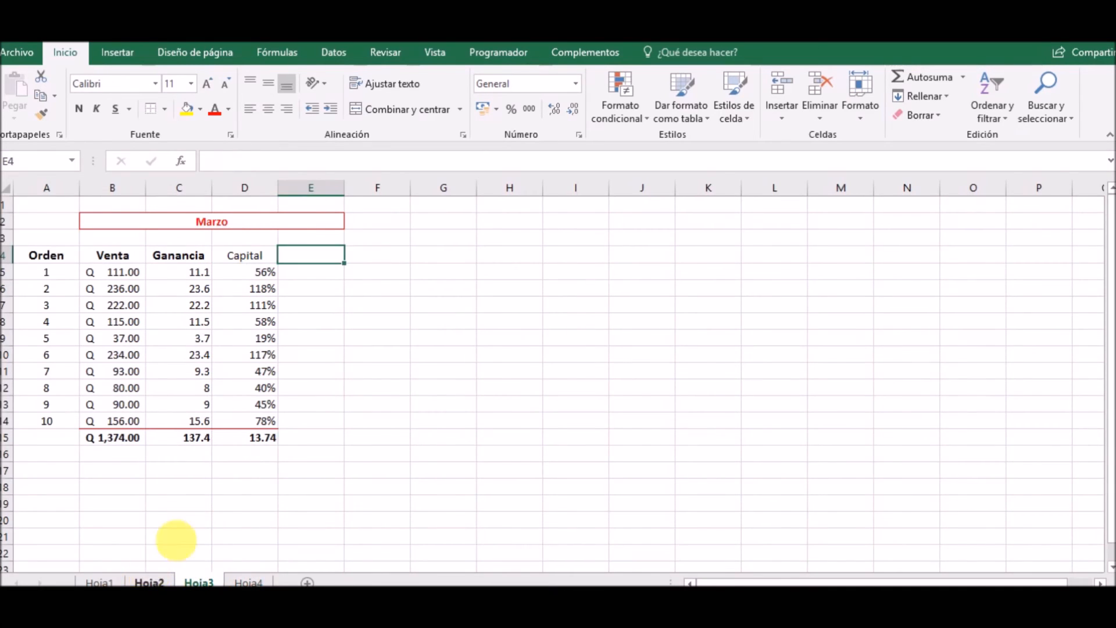
{"action": "left_click", "coordinate": [197, 581]}
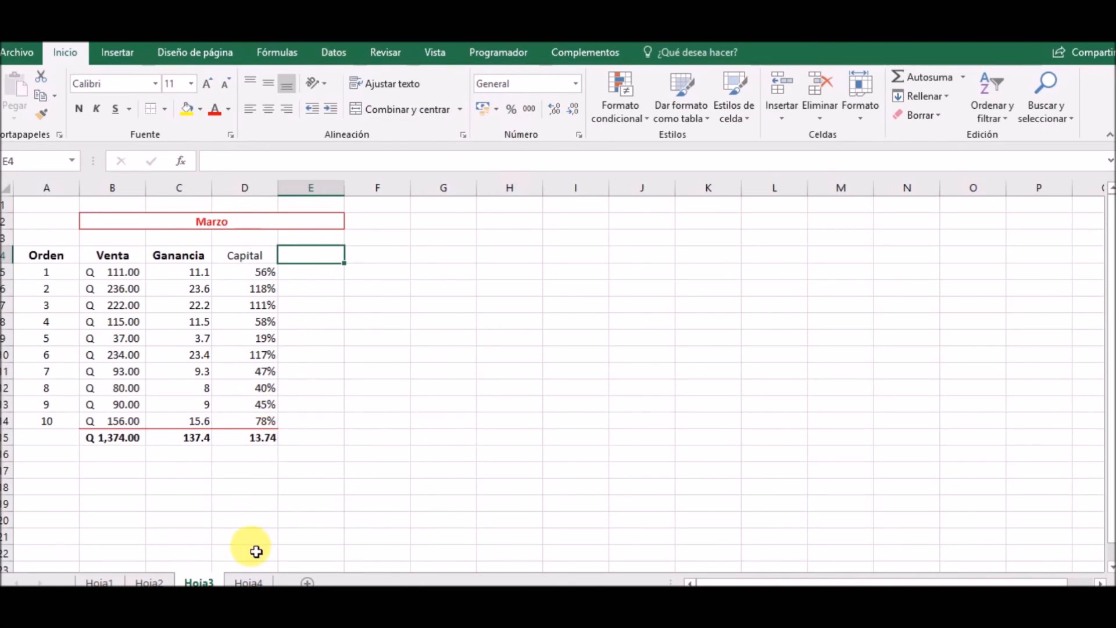
{"action": "left_click", "coordinate": [248, 581]}
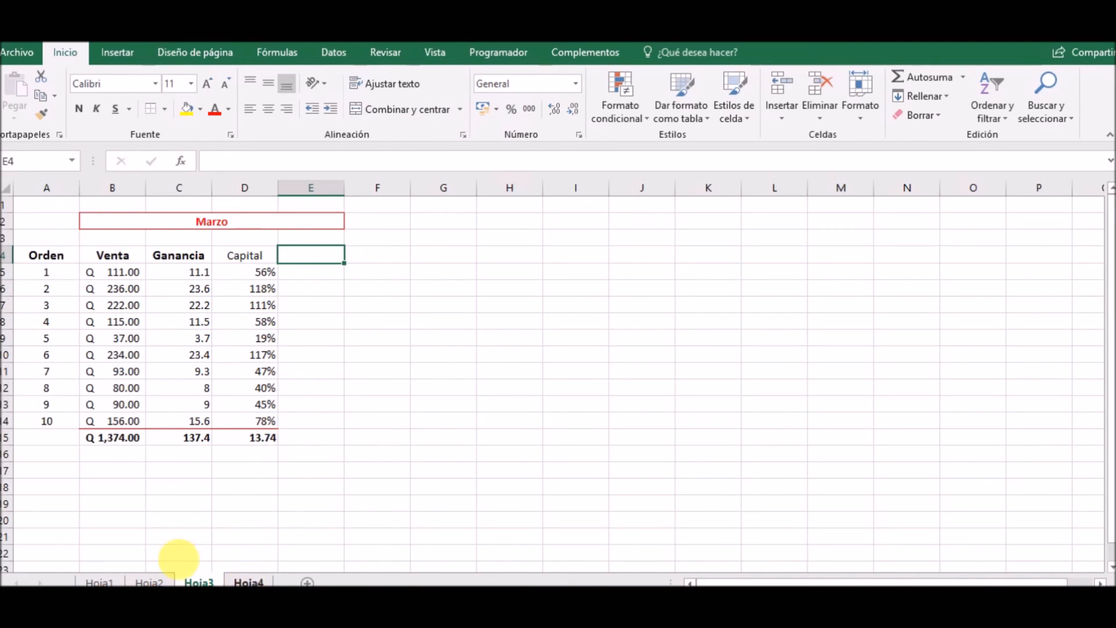
{"action": "left_click", "coordinate": [149, 581]}
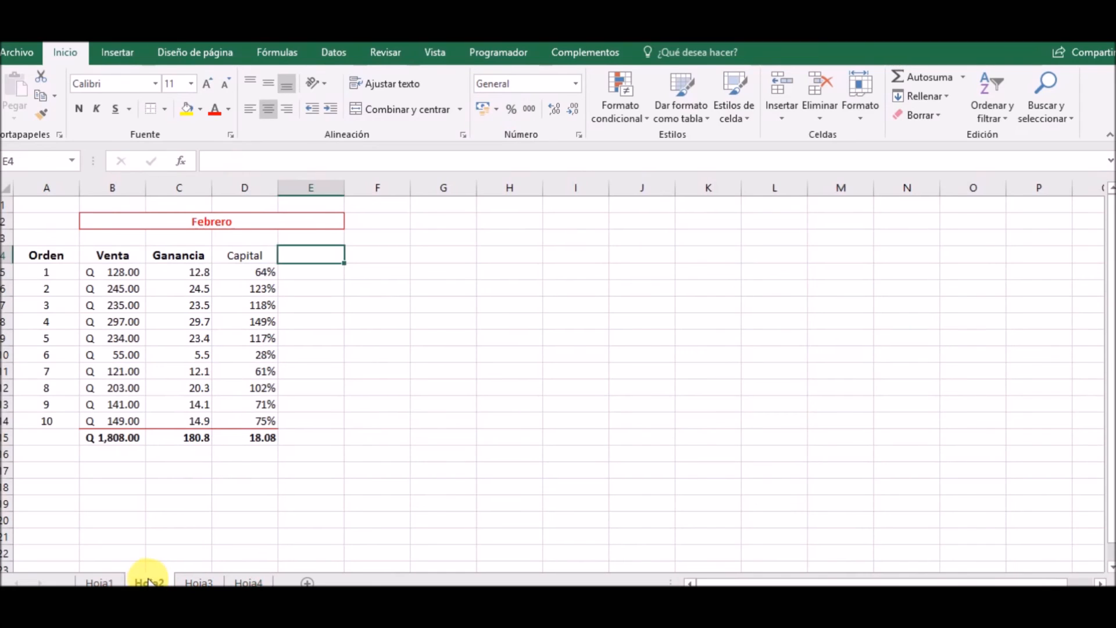
{"action": "left_click", "coordinate": [100, 581]}
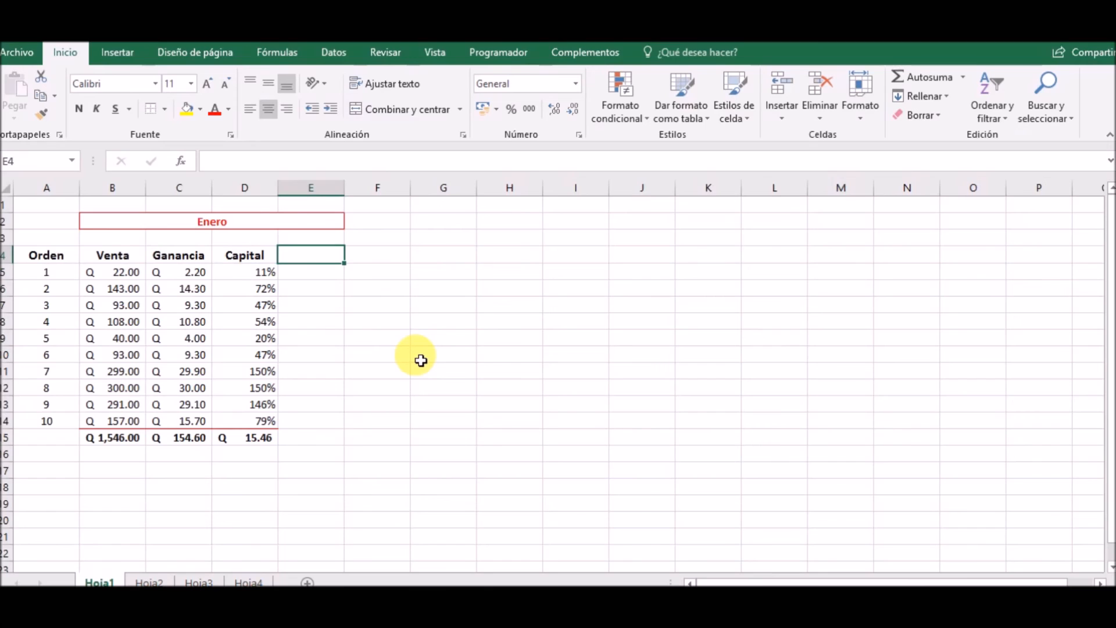
{"action": "left_click", "coordinate": [382, 280]}
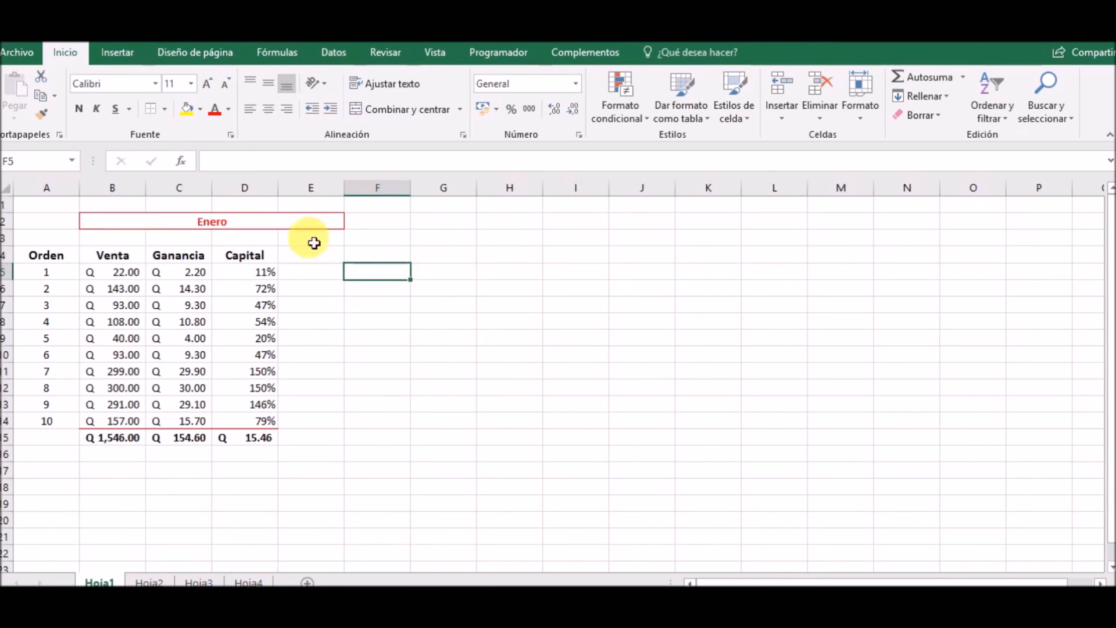